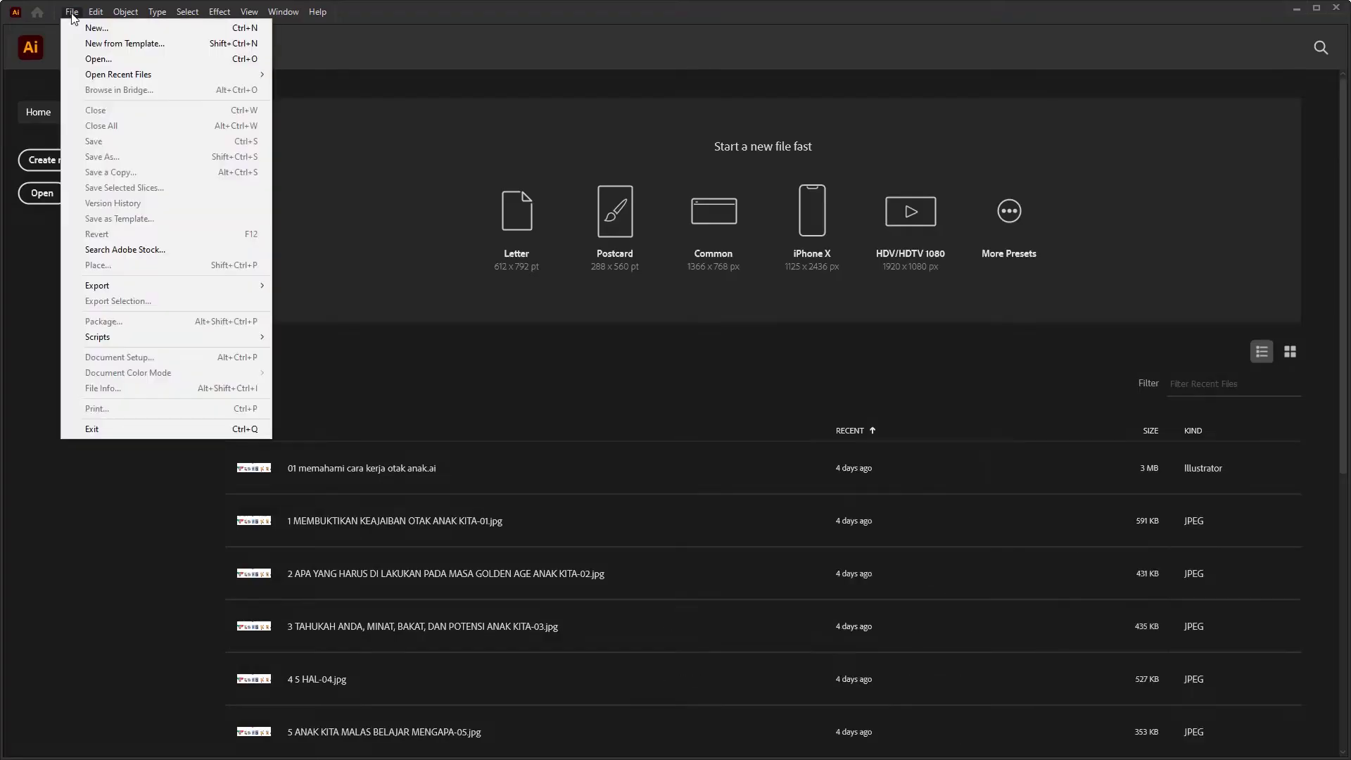
# Step: Create a new 1920 × 1080 px document and show the Brushes panel
pyautogui.click(79, 31)
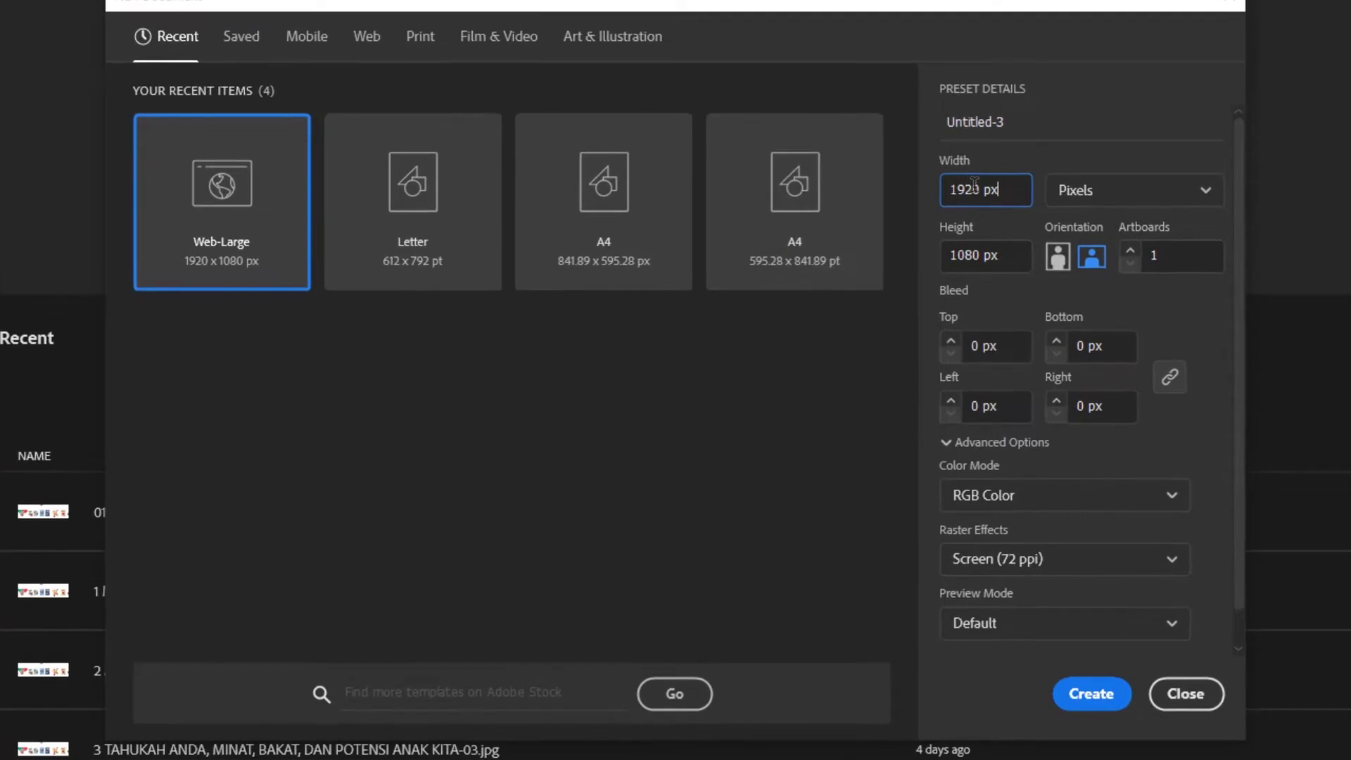
pyautogui.hotkey('ctrl', 'a')
pyautogui.press('Tab')
pyautogui.click(1092, 693)
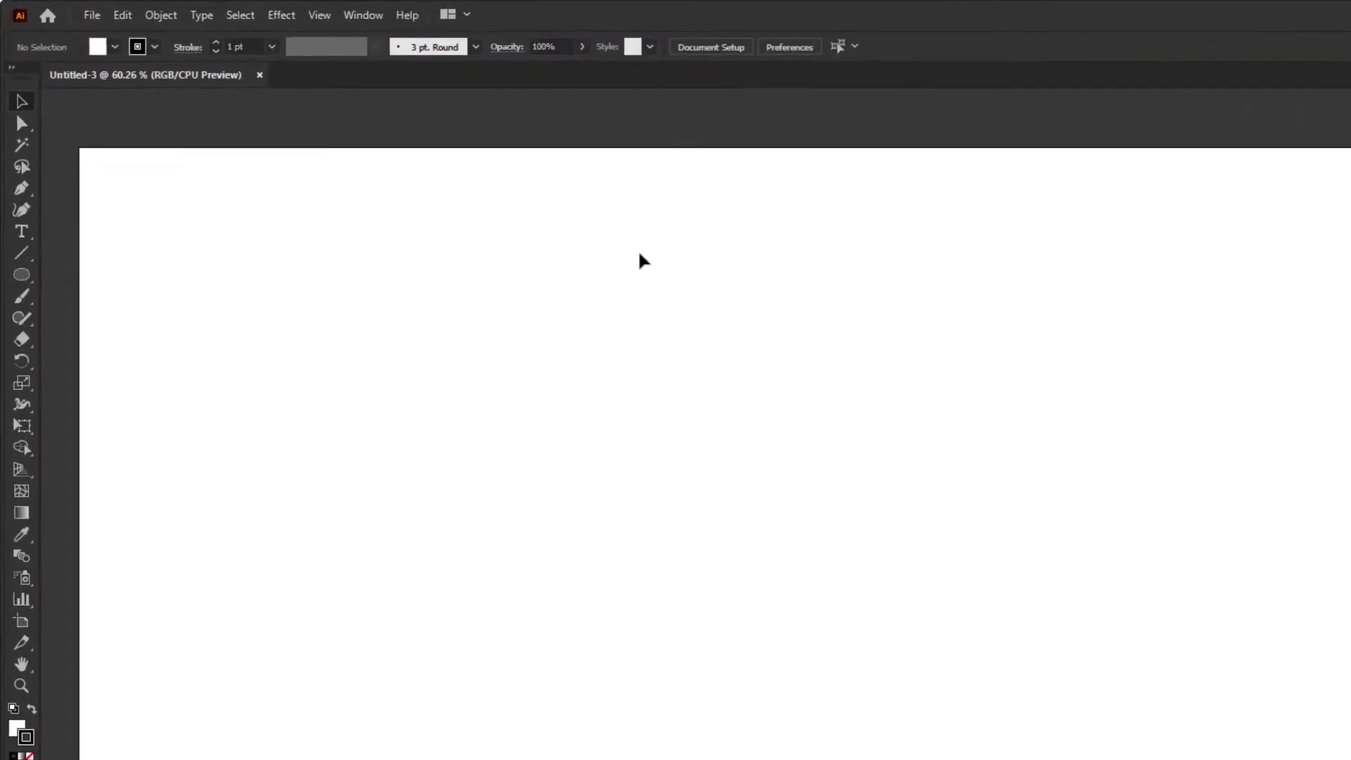
pyautogui.click(434, 20)
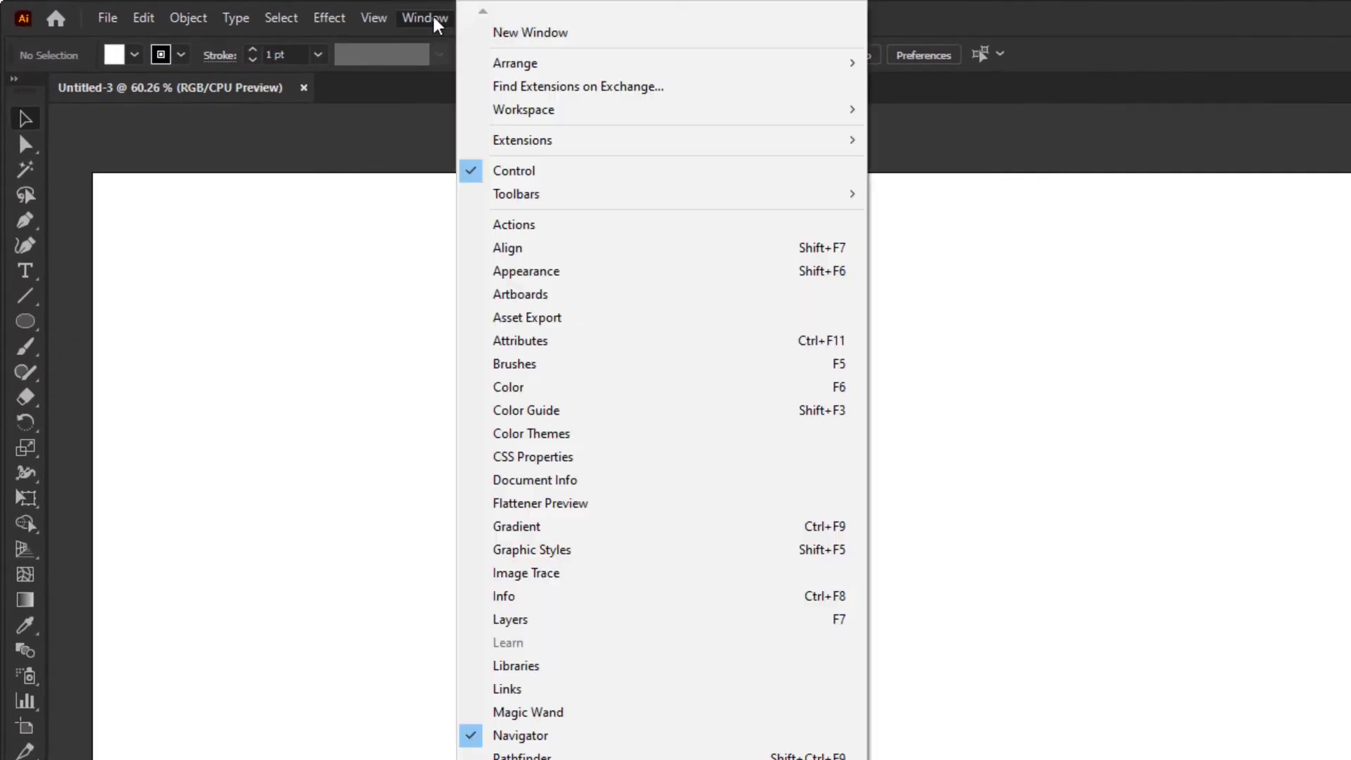
pyautogui.click(512, 360)
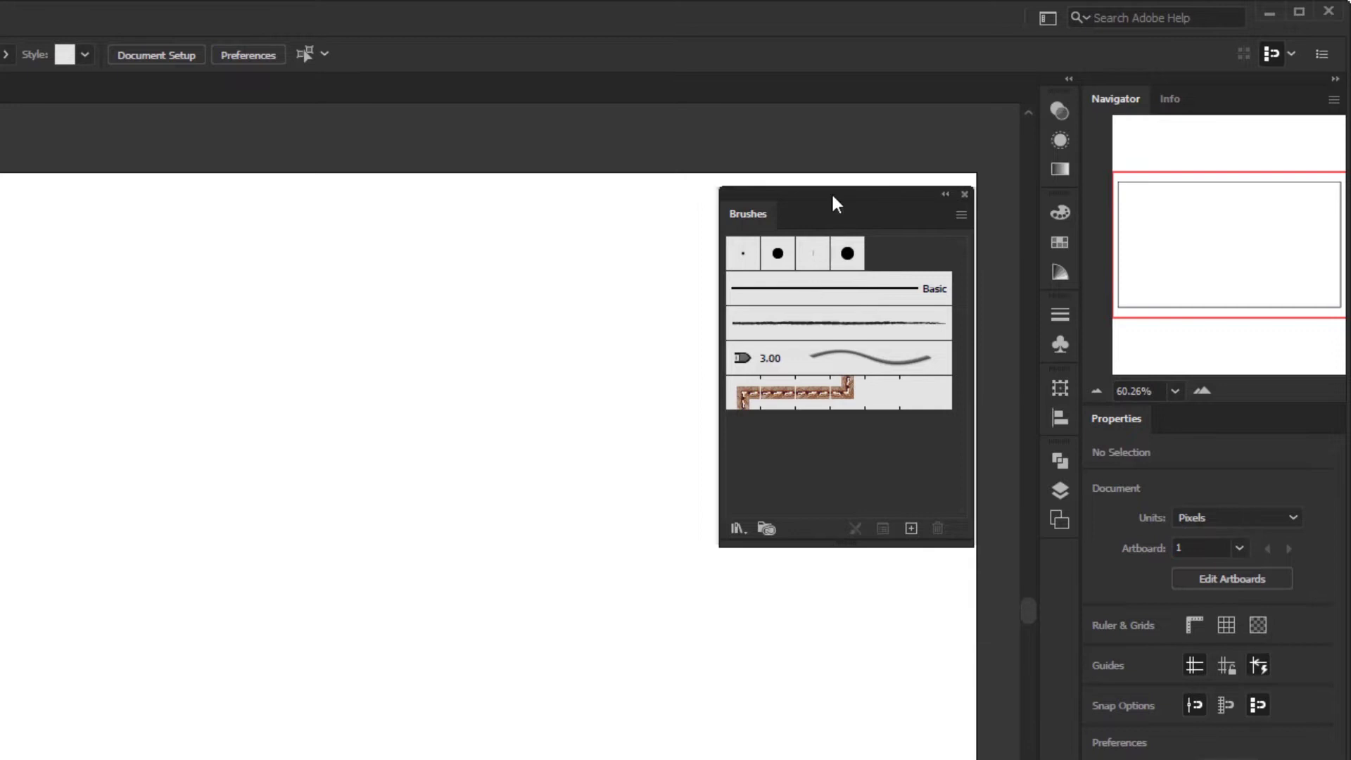
# Step: Move the Brushes panel aside and load the Artistic_Calligraphic library with its 30, 40 and 50 brushes
pyautogui.moveTo(845, 220); pyautogui.dragTo(832, 224)
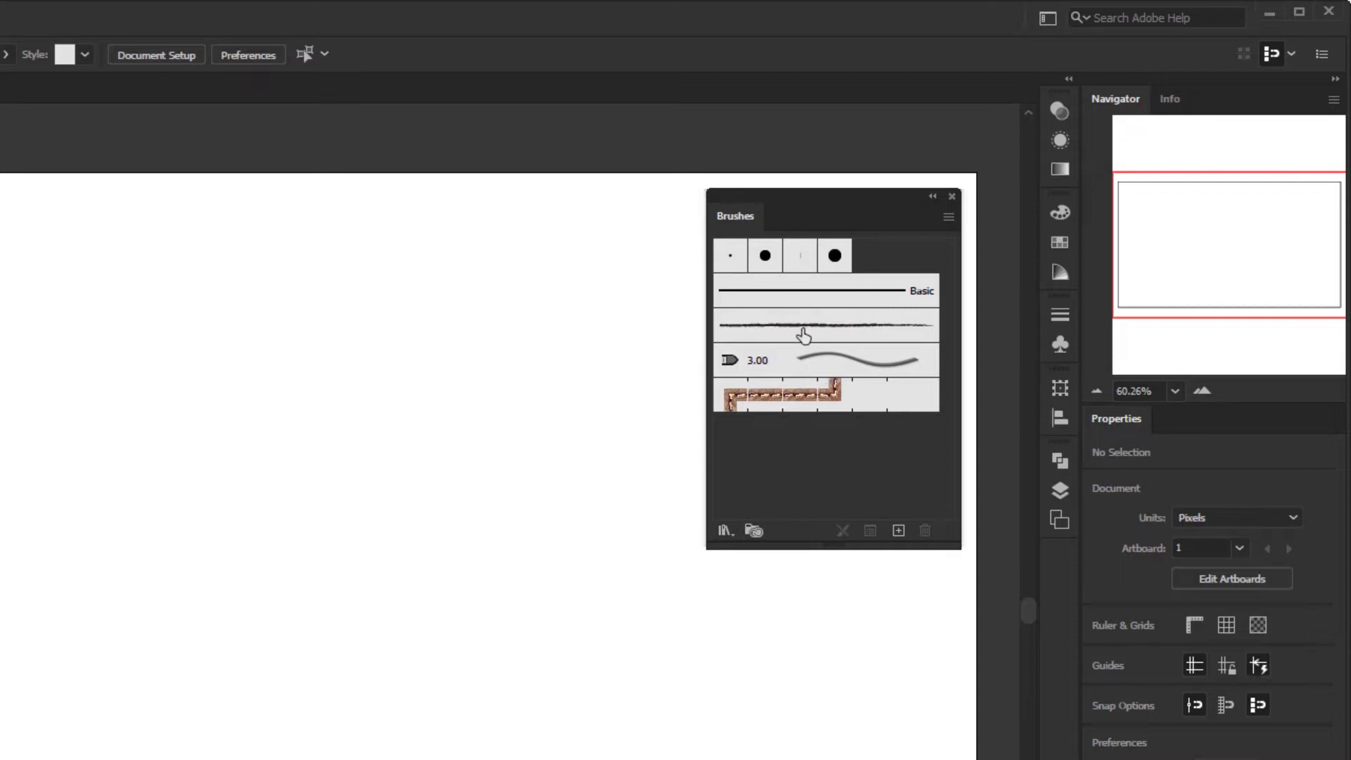
pyautogui.click(725, 531)
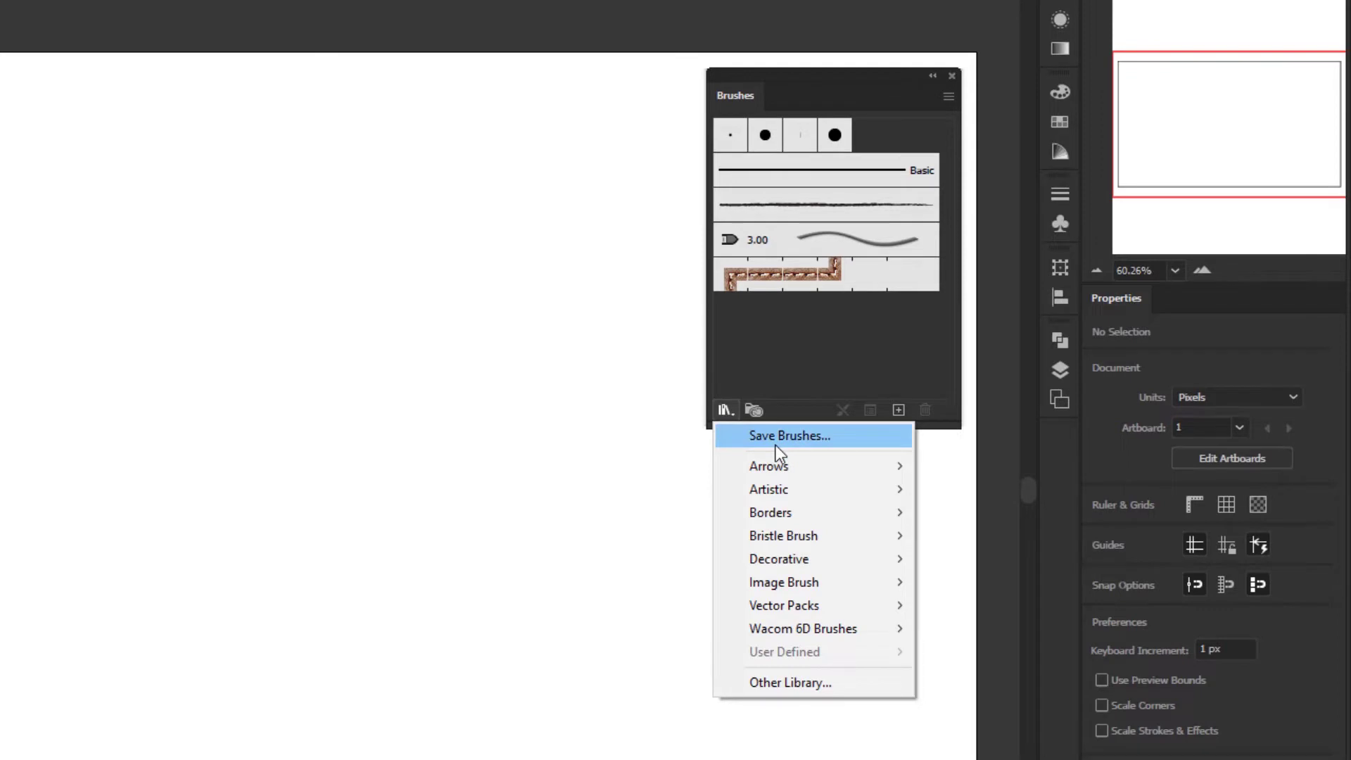
pyautogui.moveTo(778, 485)
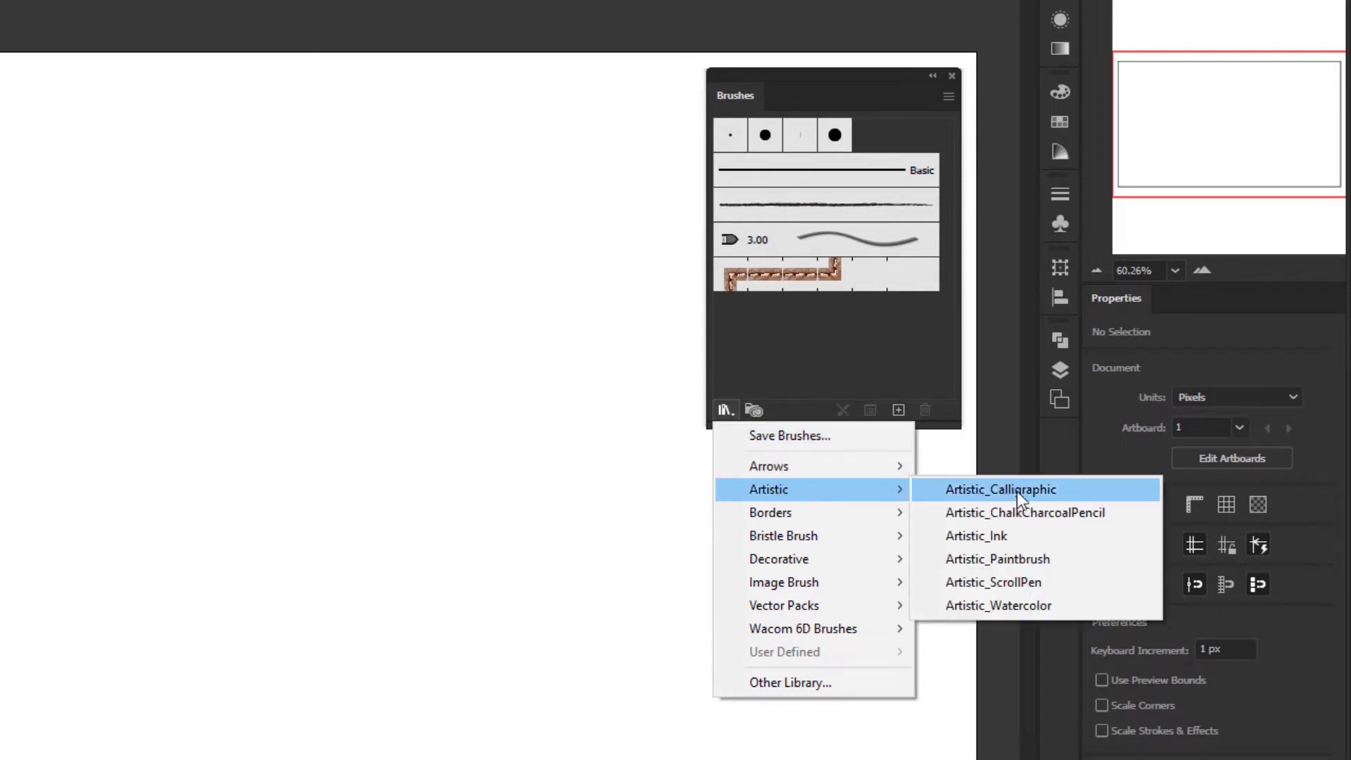
pyautogui.click(1068, 486)
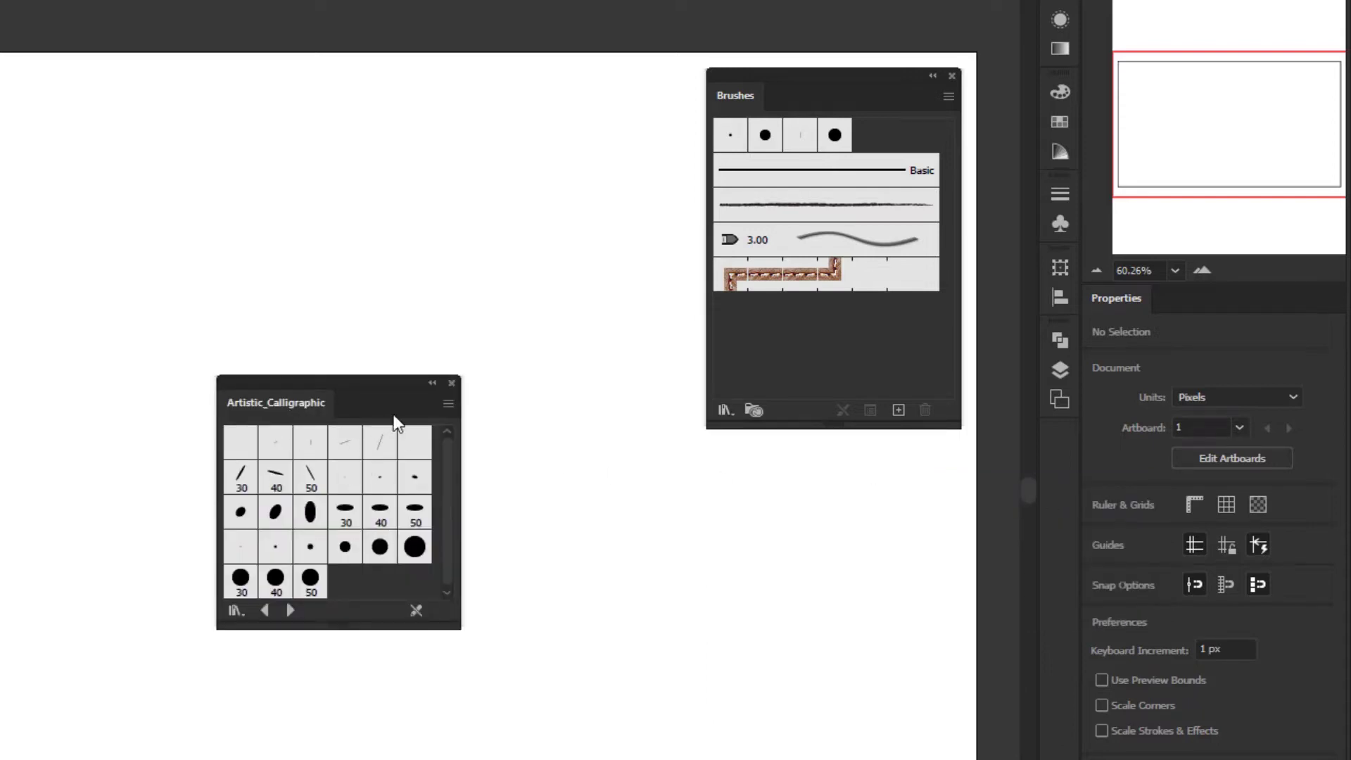
# Step: Close the Artistic_Calligraphic library and start a new Calligraphic Brush, bringing up Calligraphic Brush 1 at 9 pt
pyautogui.click(451, 383)
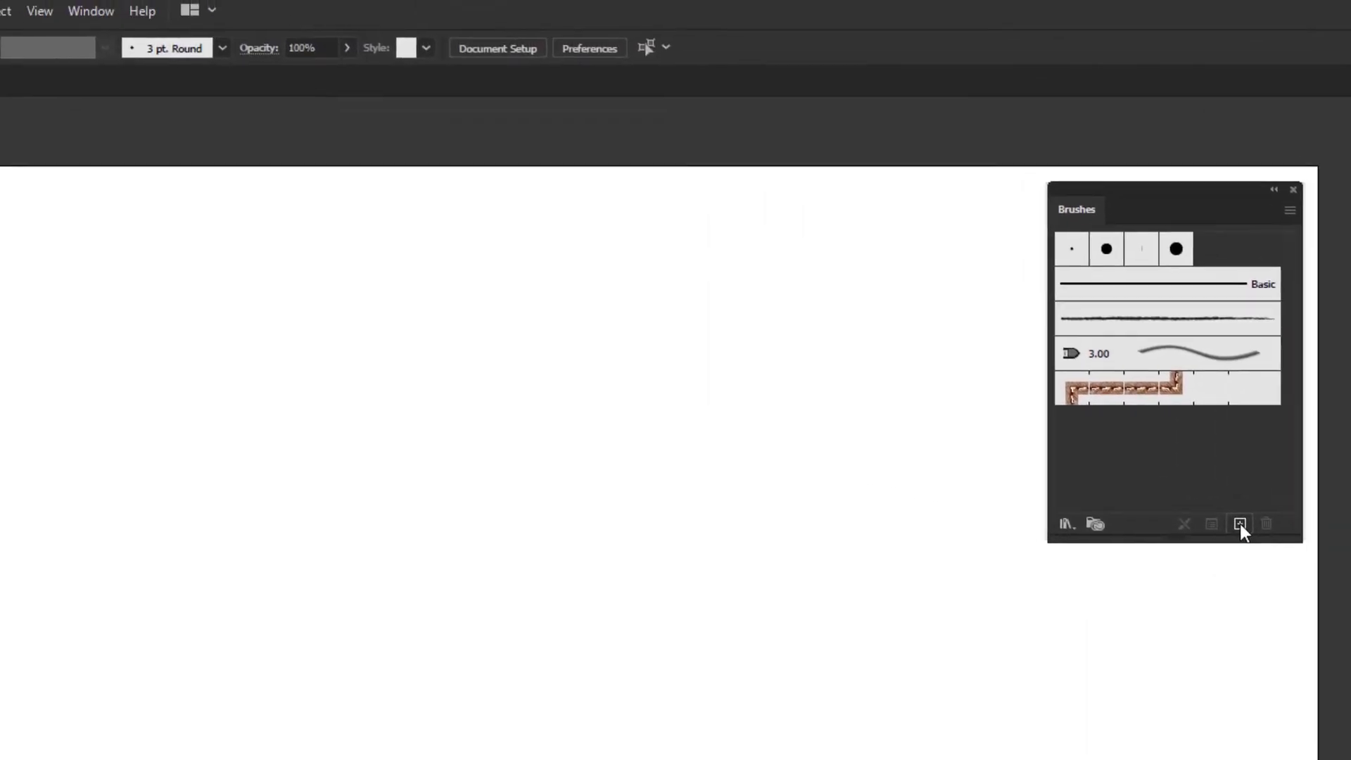
pyautogui.click(898, 410)
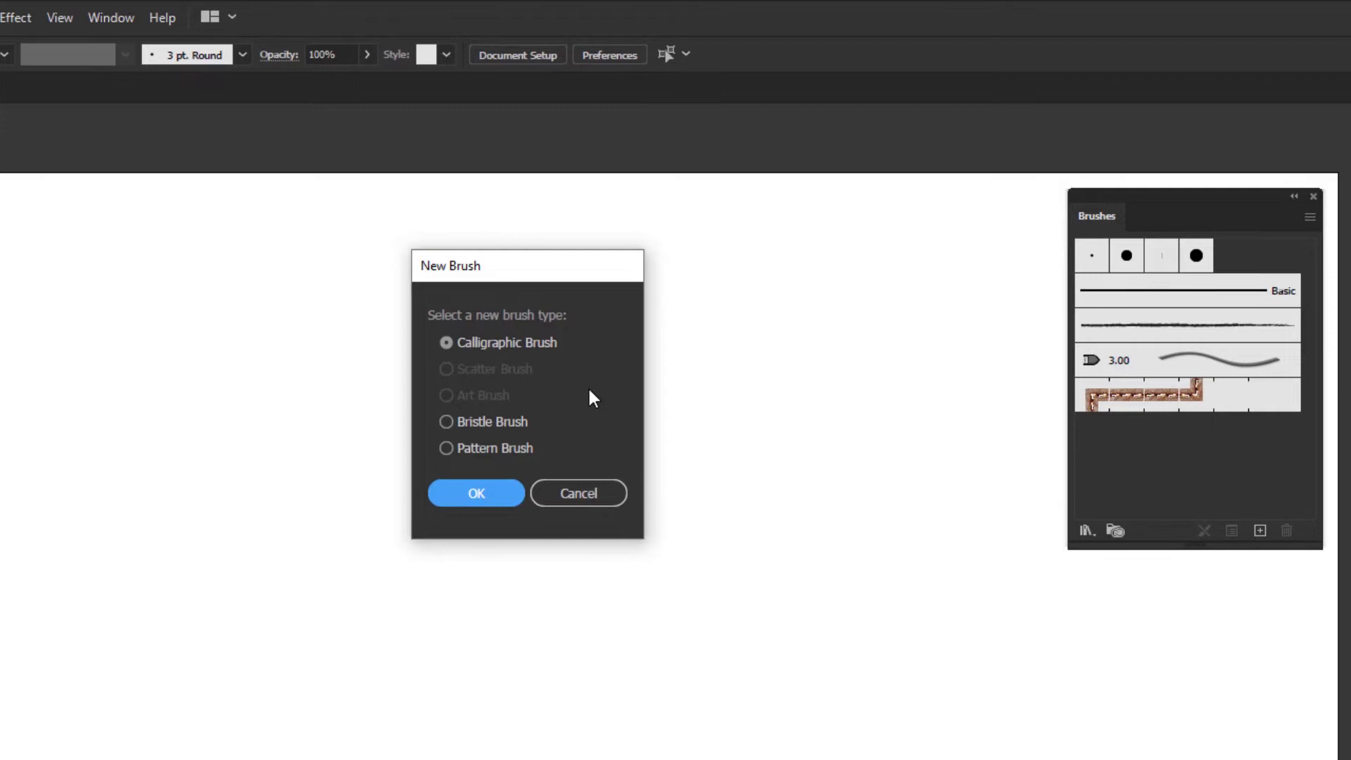
pyautogui.click(515, 342)
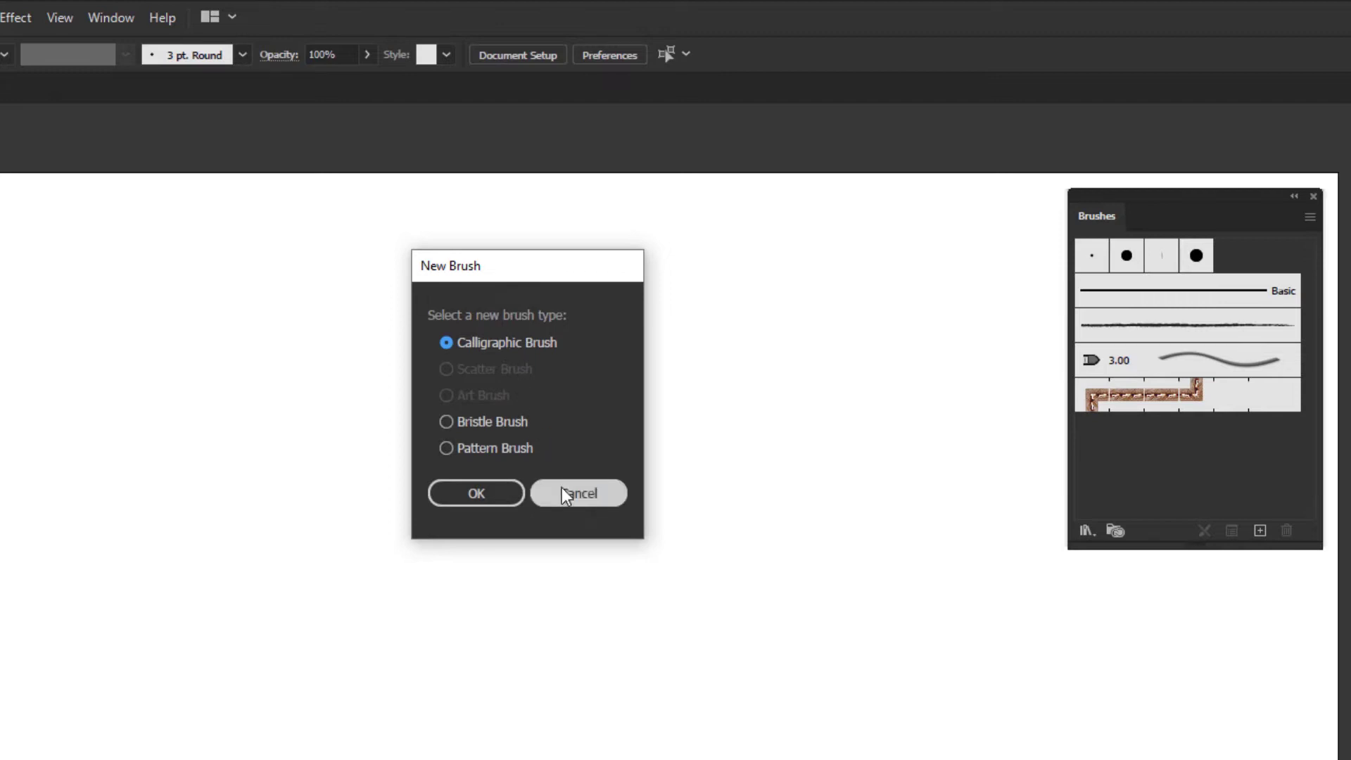
pyautogui.click(466, 480)
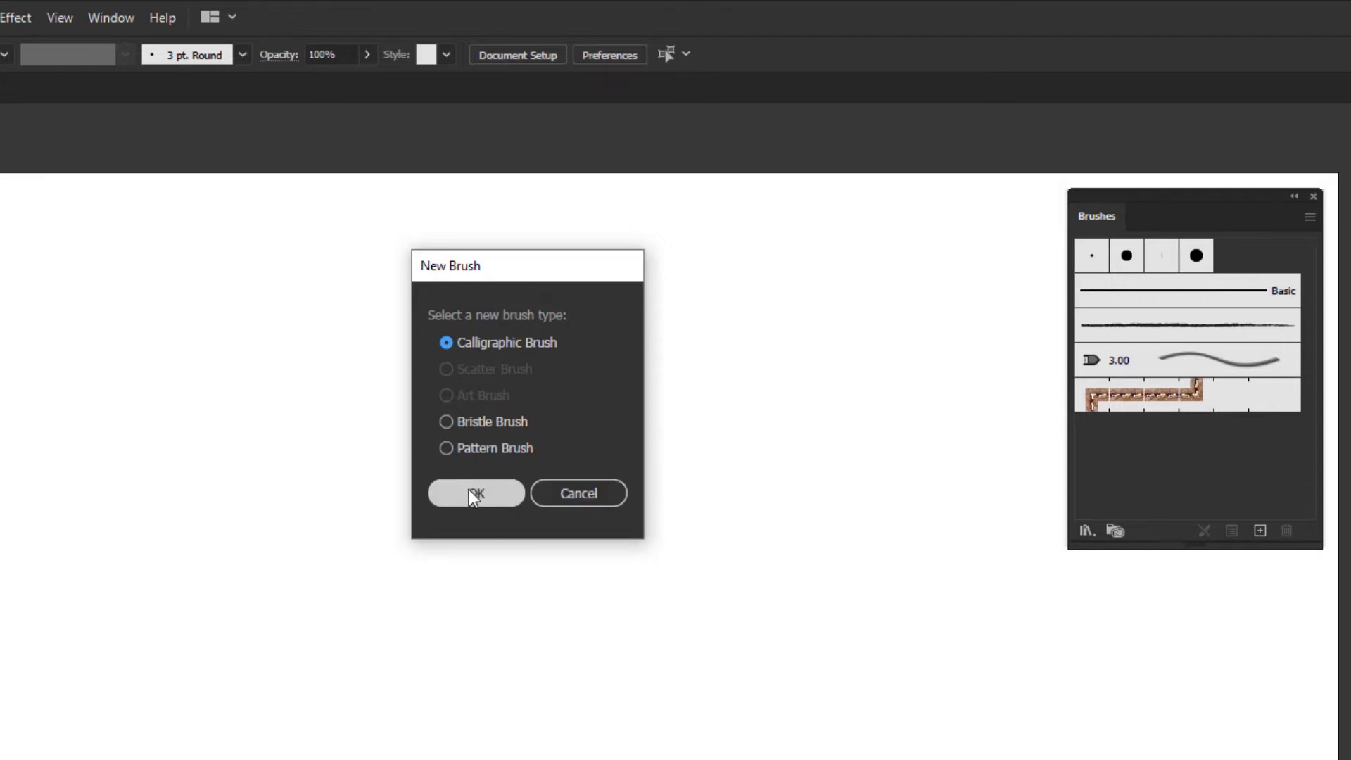
pyautogui.click(476, 493)
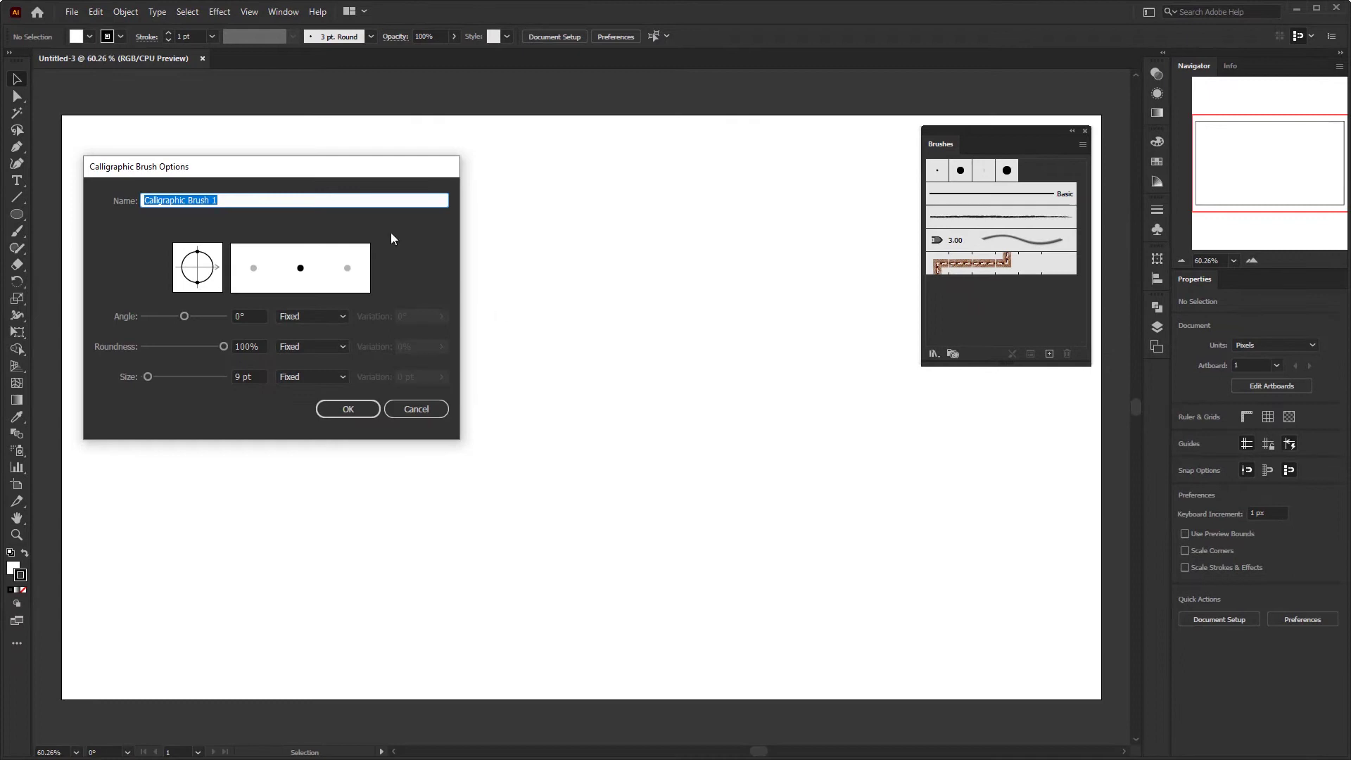
# Step: Name the calligraphic brush 'caligraphy' with 135° angle, 100% roundness and 16 pt size
pyautogui.moveTo(355, 175); pyautogui.dragTo(655, 179)
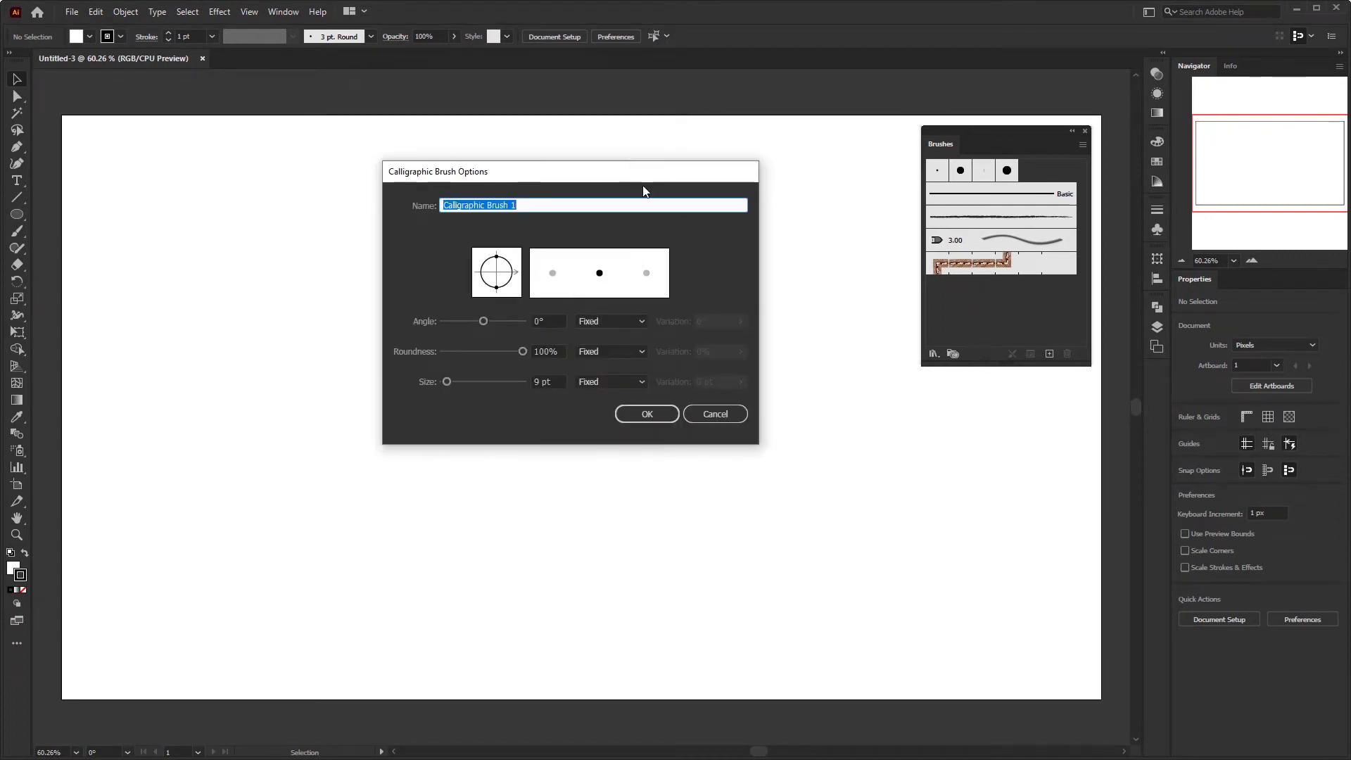
pyautogui.write('caligraphu')
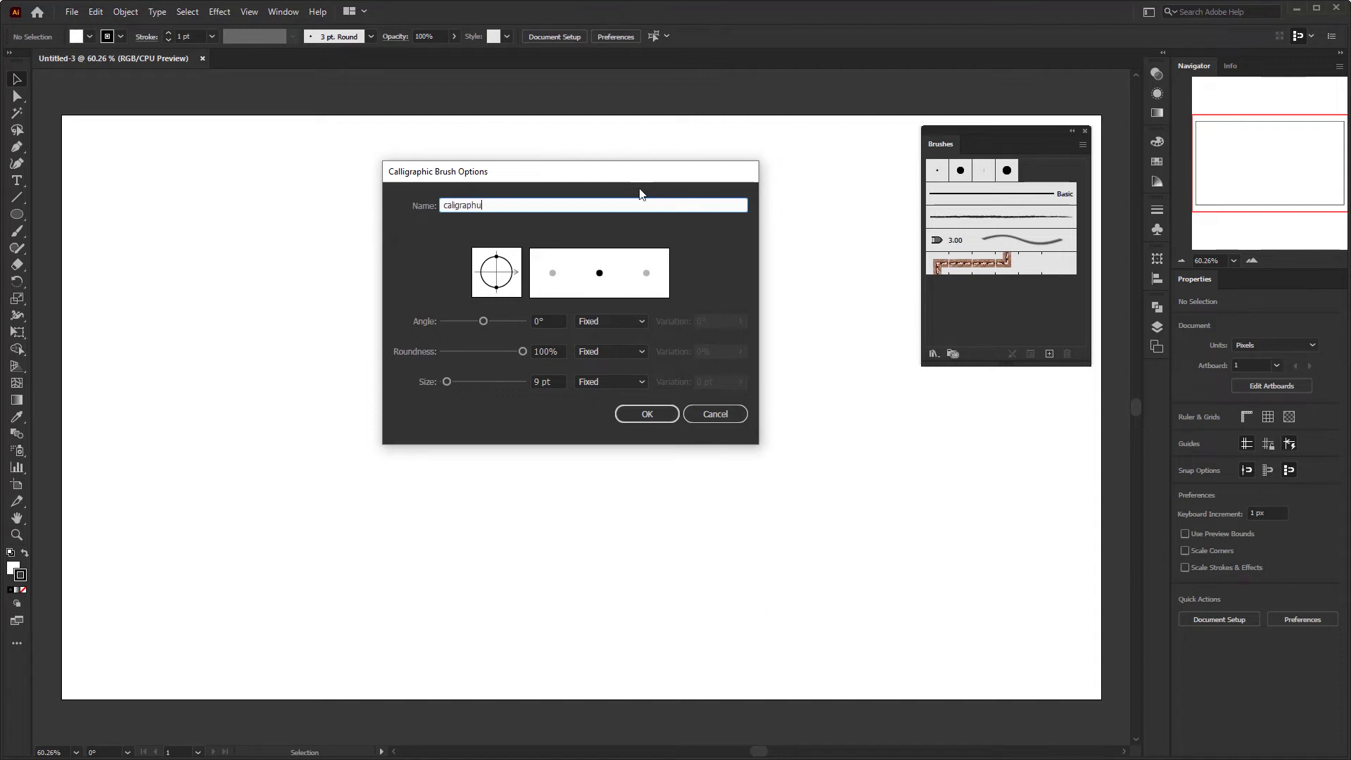
pyautogui.press('BackSpace')
pyautogui.write('y')
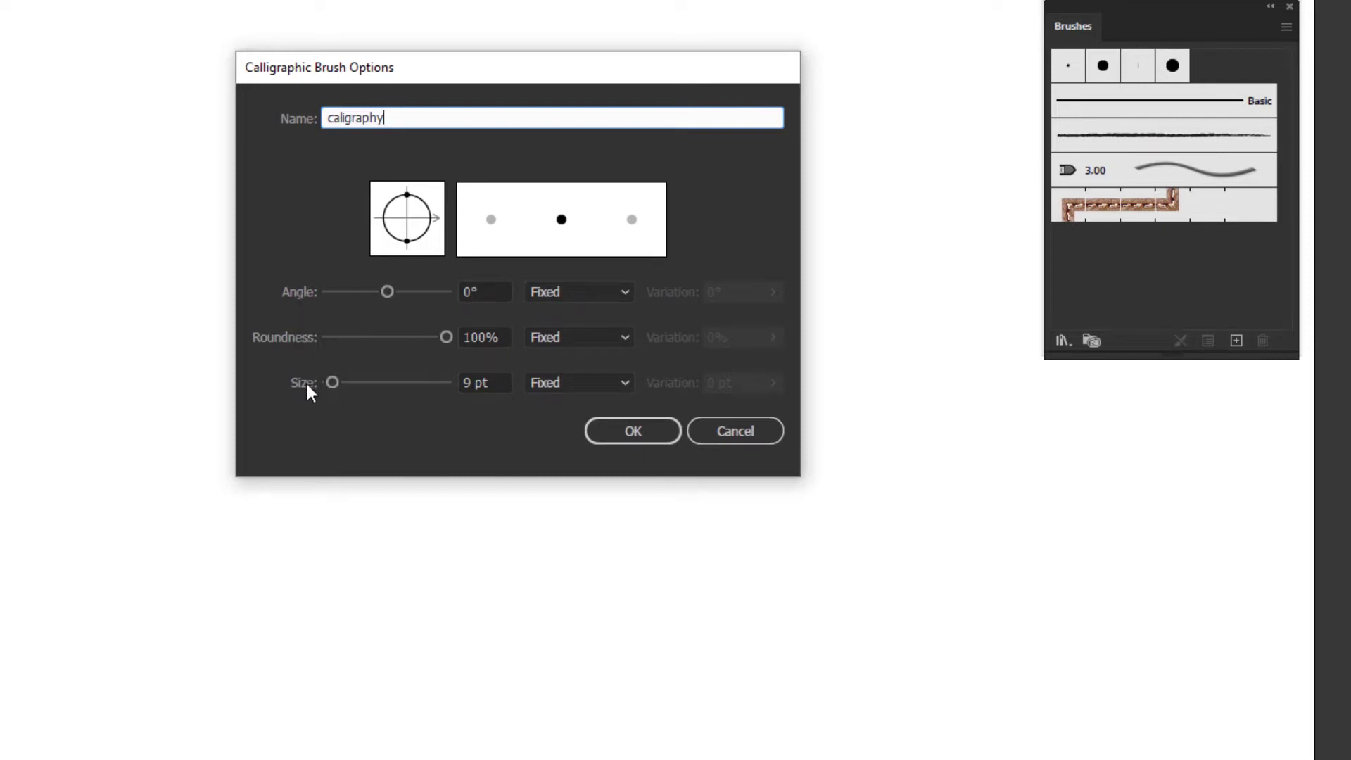
pyautogui.moveTo(389, 291); pyautogui.dragTo(396, 292)
pyautogui.moveTo(444, 339); pyautogui.dragTo(422, 338)
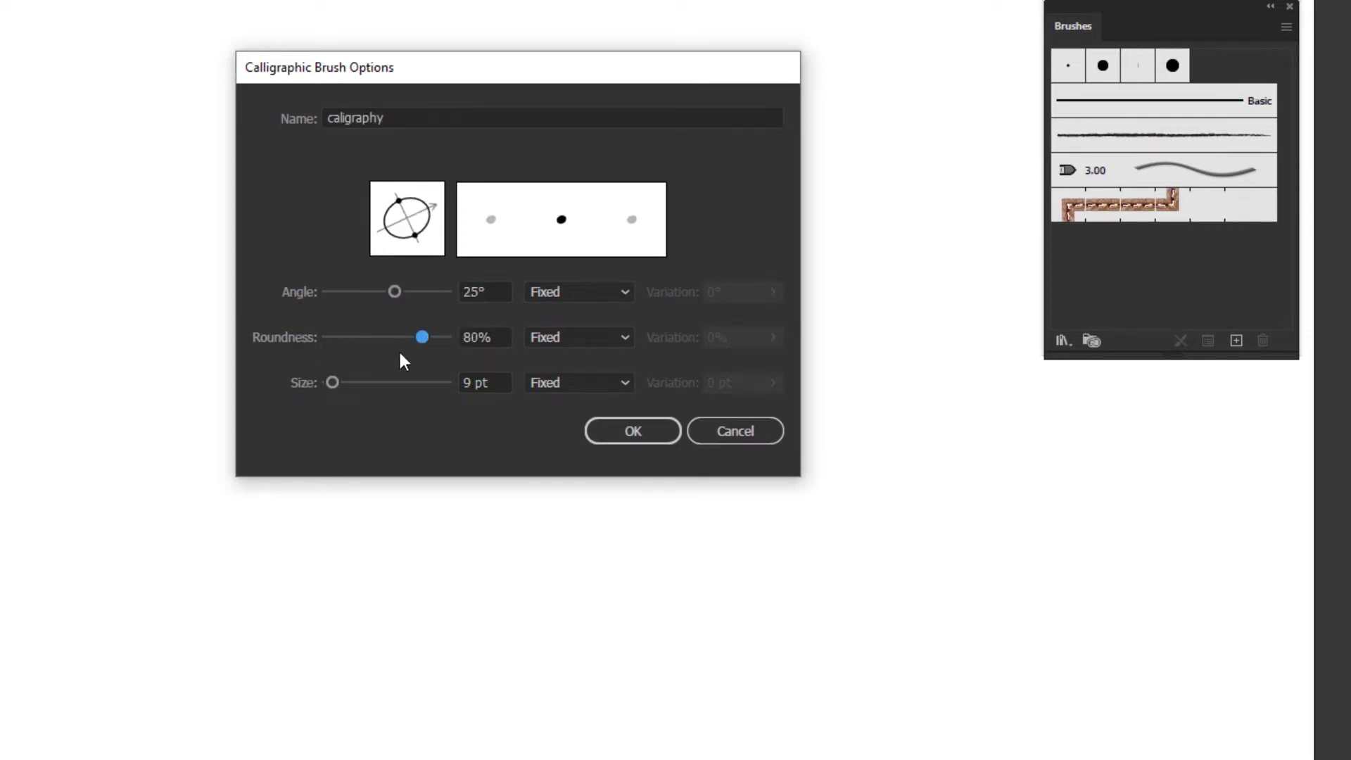
pyautogui.moveTo(339, 382)
pyautogui.mouseDown()
pyautogui.moveTo(369, 382)
pyautogui.moveTo(338, 382)
pyautogui.mouseUp()
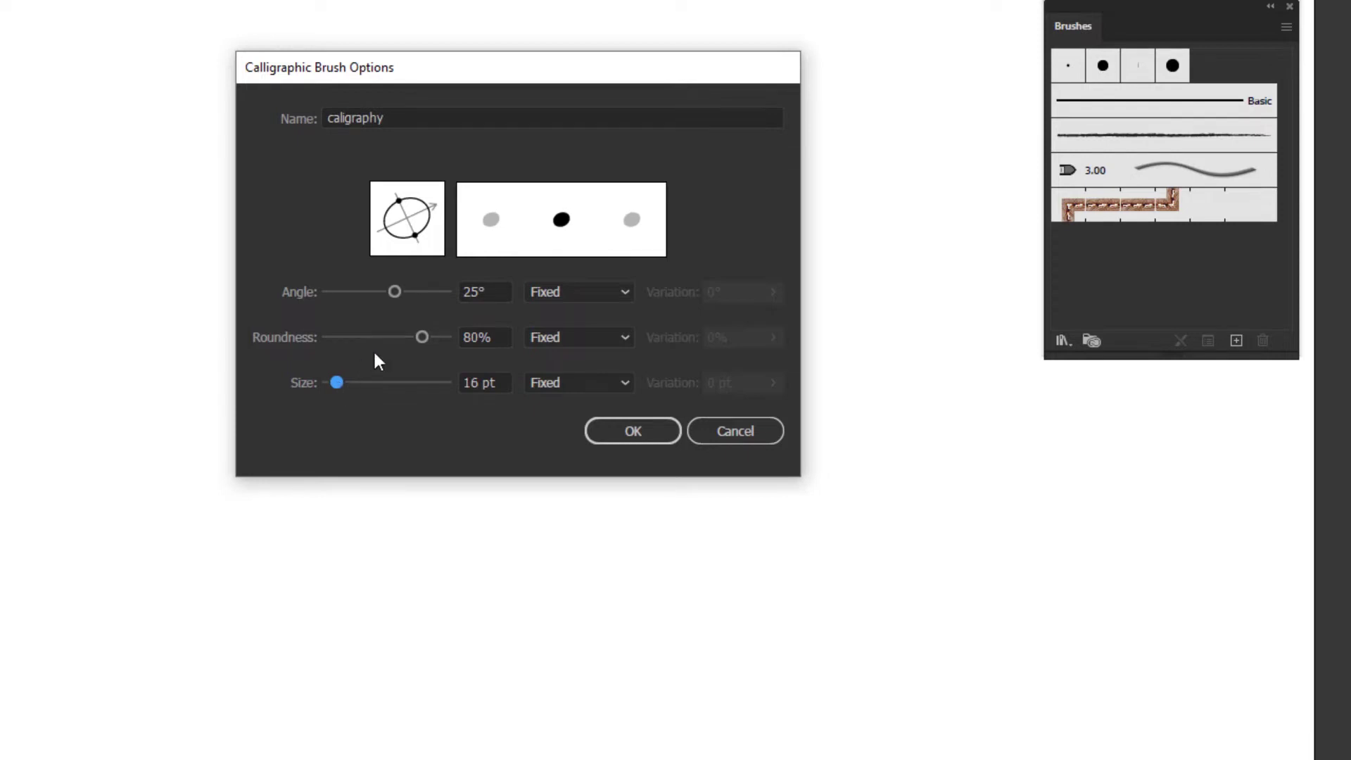
pyautogui.moveTo(395, 291); pyautogui.dragTo(372, 292)
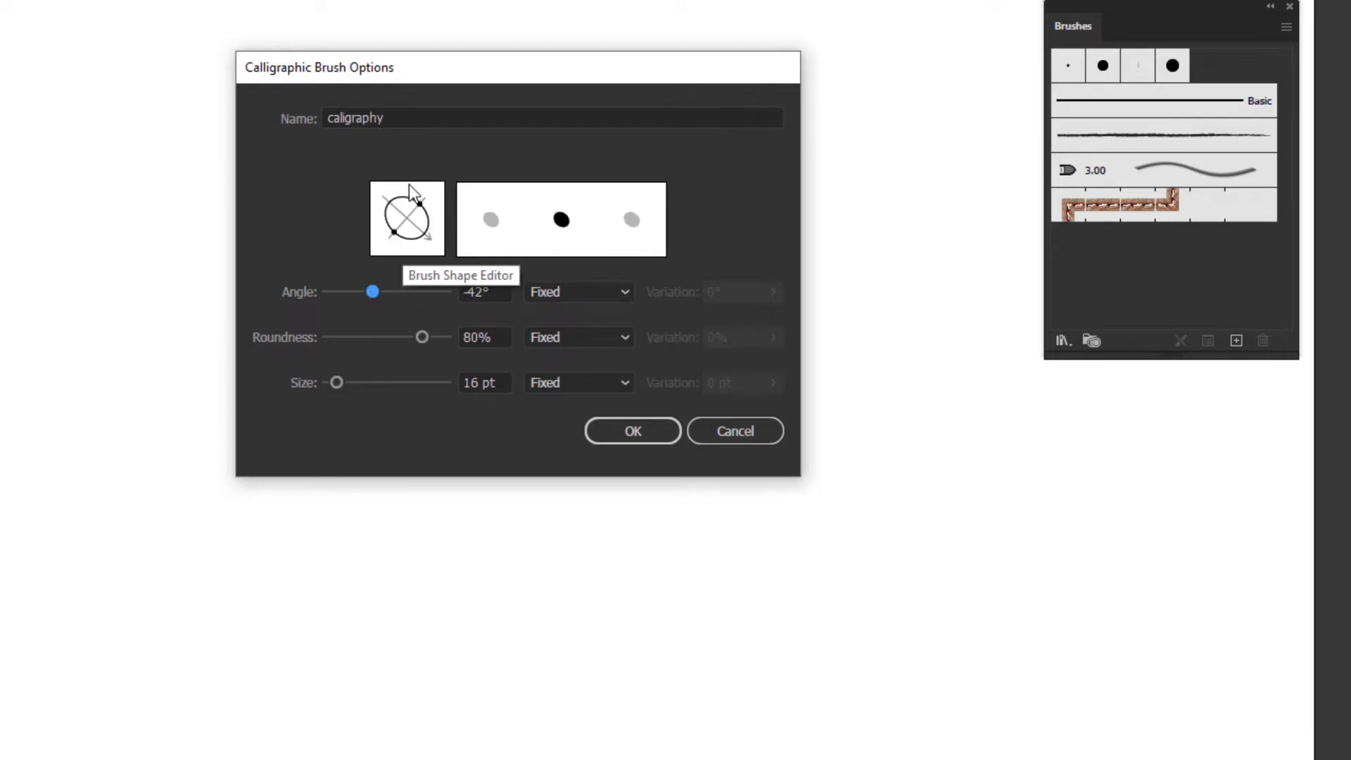
pyautogui.moveTo(426, 236)
pyautogui.mouseDown()
pyautogui.moveTo(425, 187)
pyautogui.moveTo(389, 196)
pyautogui.moveTo(432, 200)
pyautogui.mouseUp()
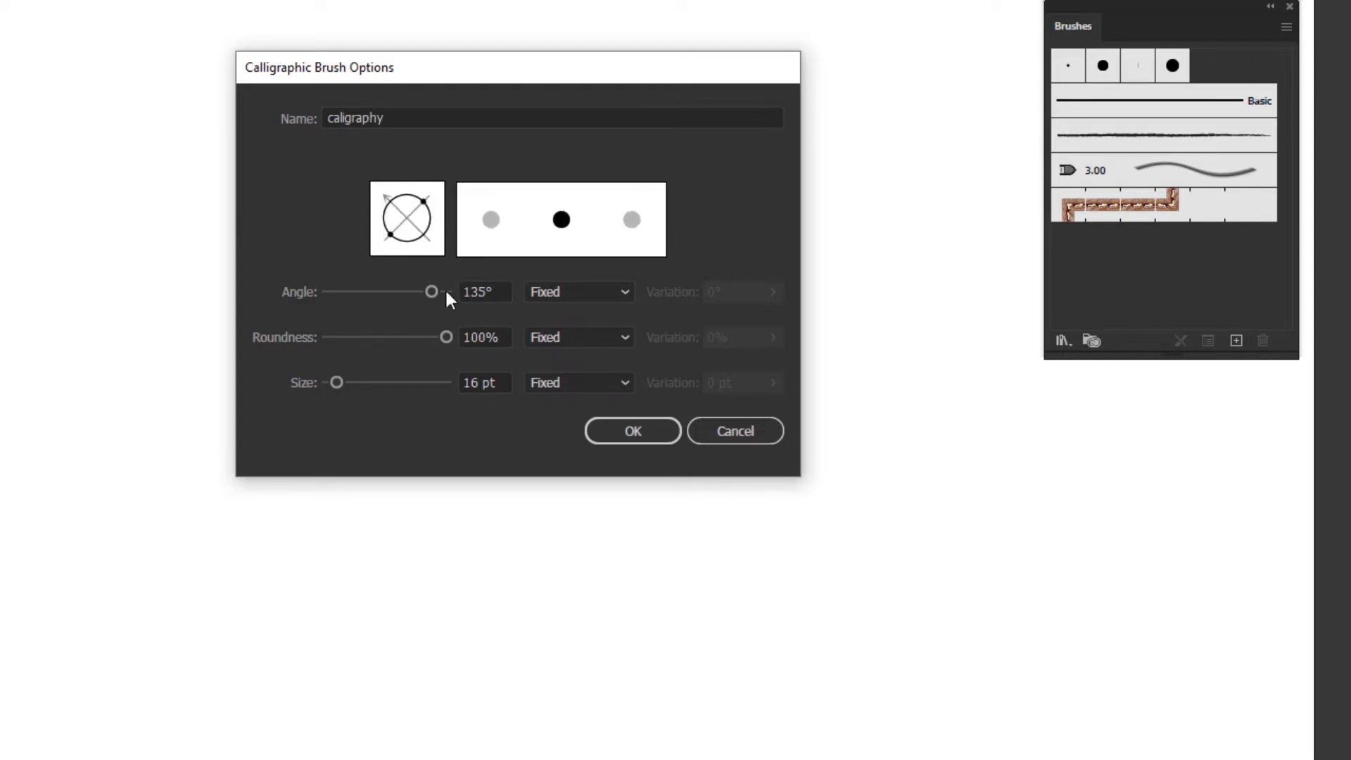
pyautogui.click(632, 433)
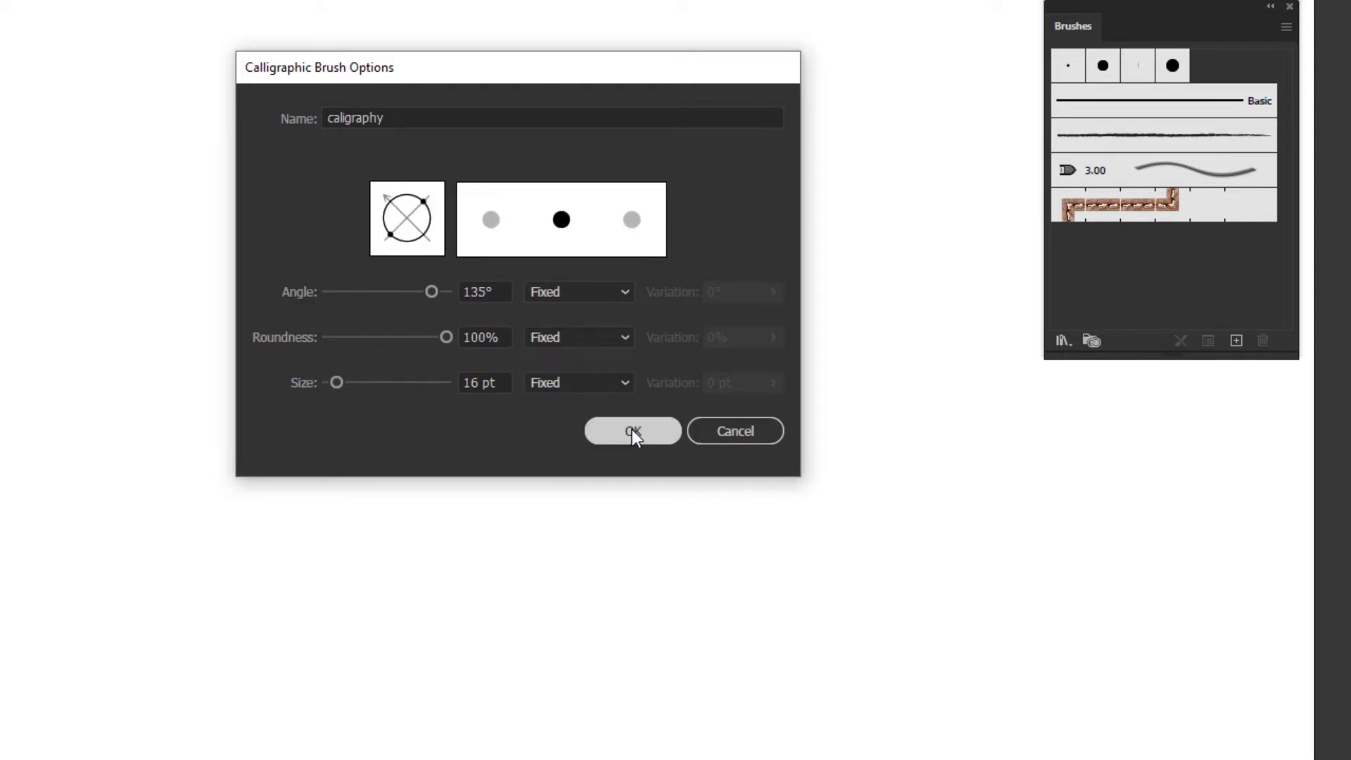
pyautogui.click(753, 432)
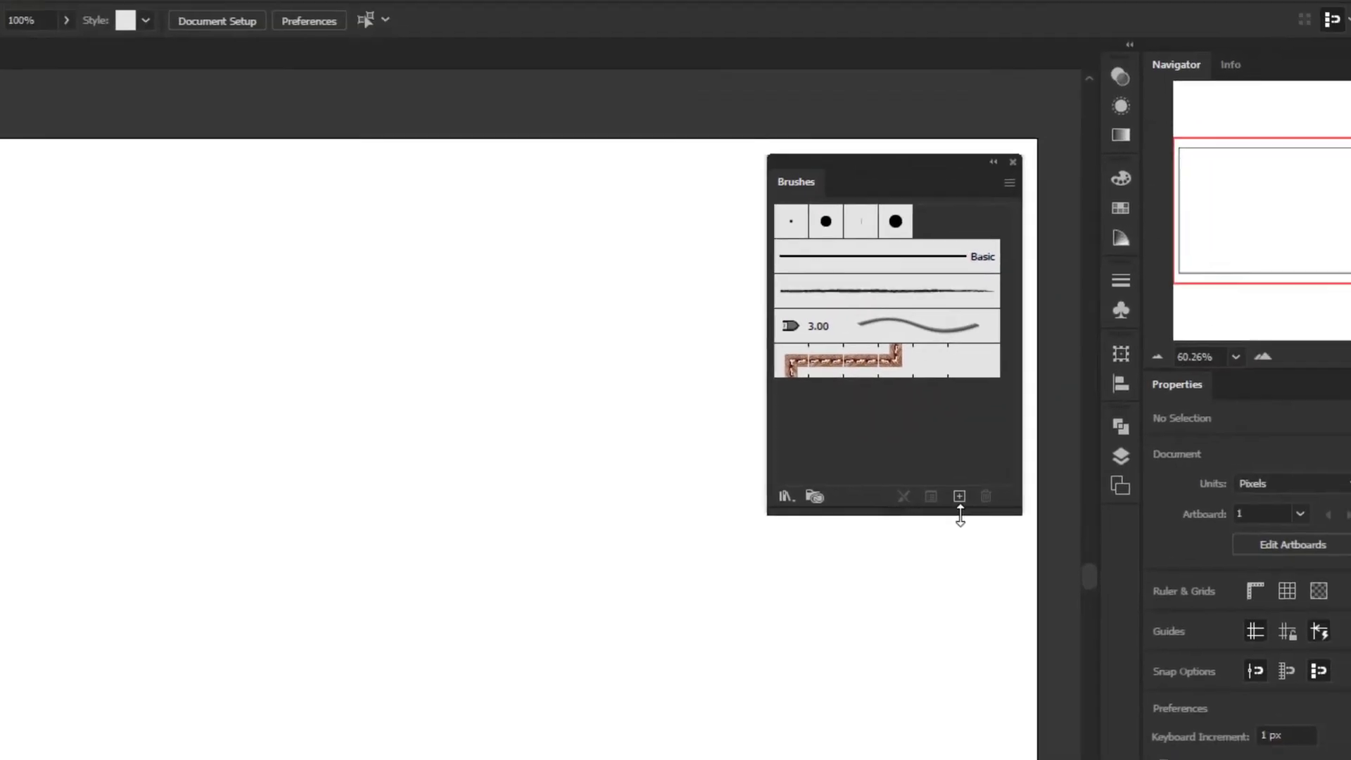
# Step: Cancel a second New Brush attempt, leaving the brushes list unchanged
pyautogui.click(1237, 341)
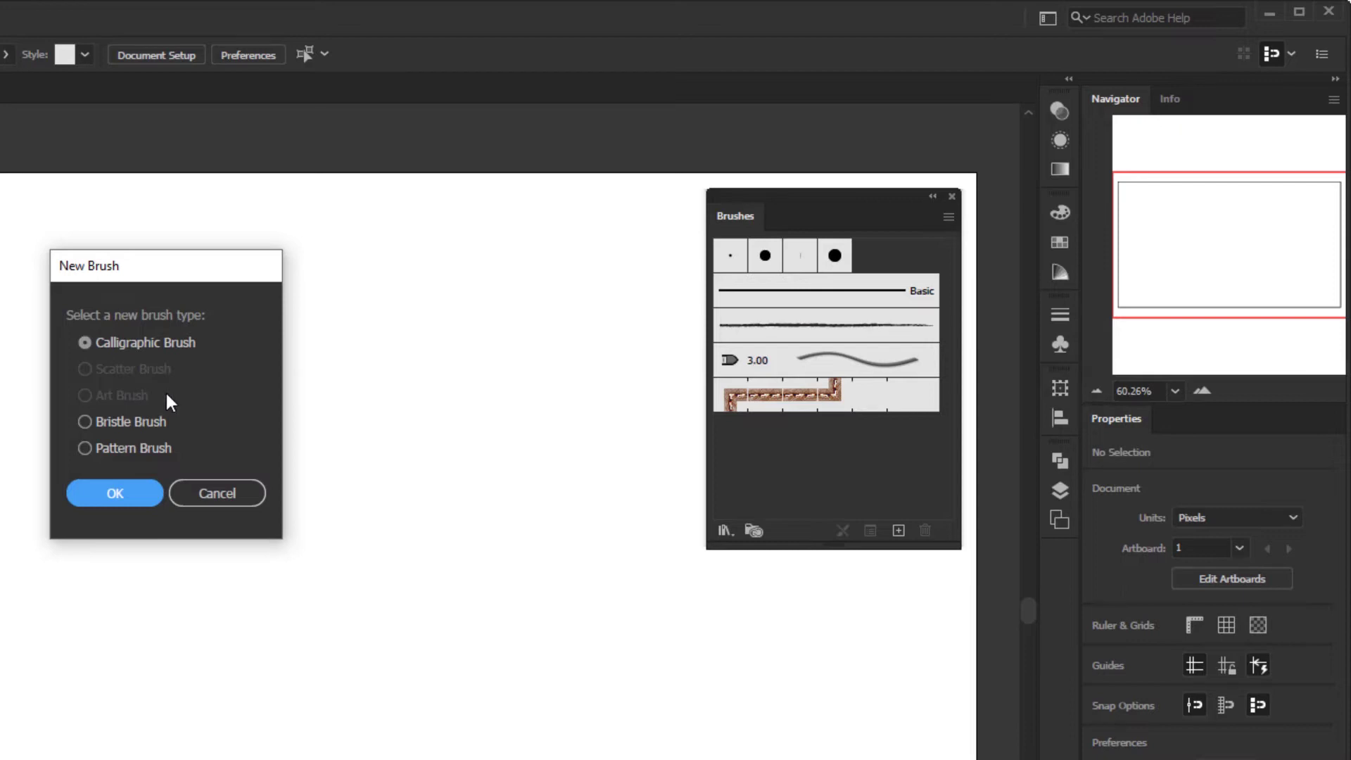
pyautogui.click(226, 498)
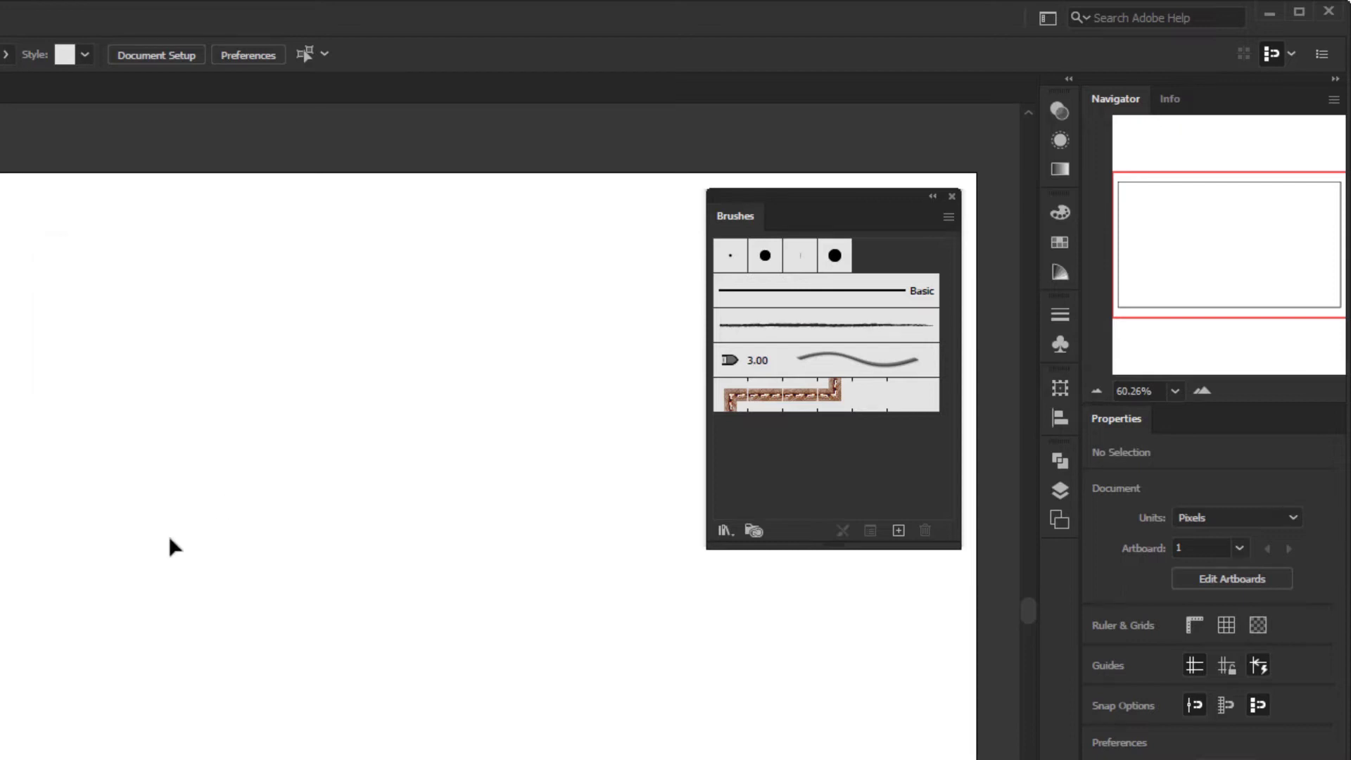
pyautogui.click(17, 197)
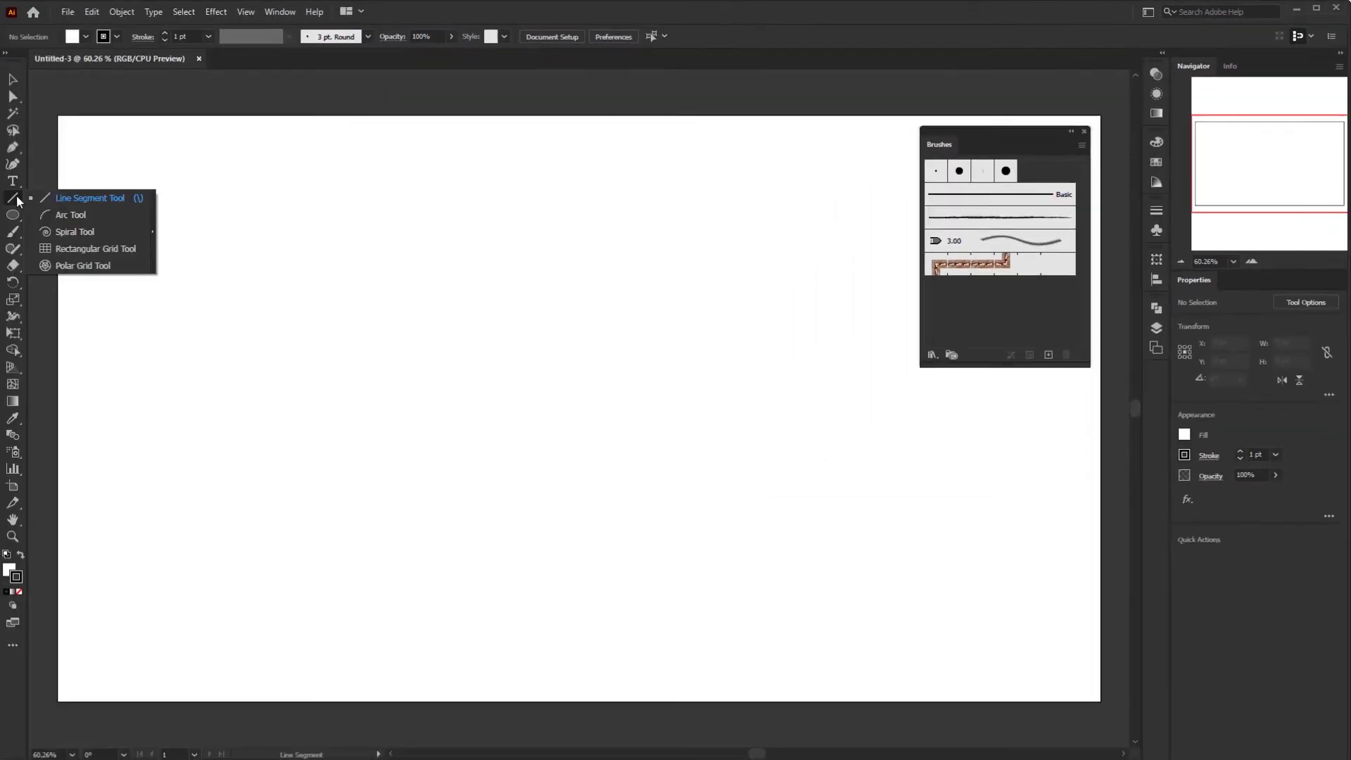
# Step: Draw a 500 px horizontal line and centre it on the artboard
pyautogui.click(92, 200)
pyautogui.click(389, 370)
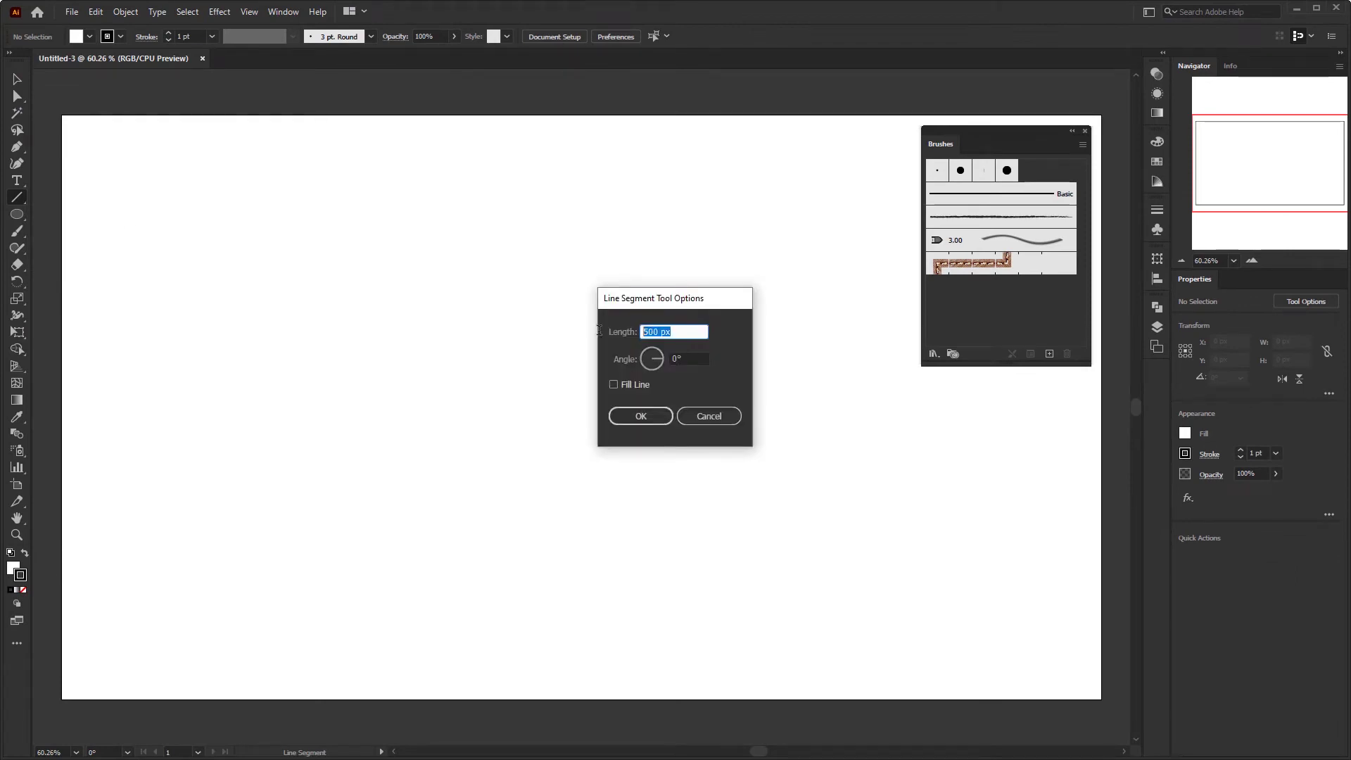
pyautogui.click(642, 417)
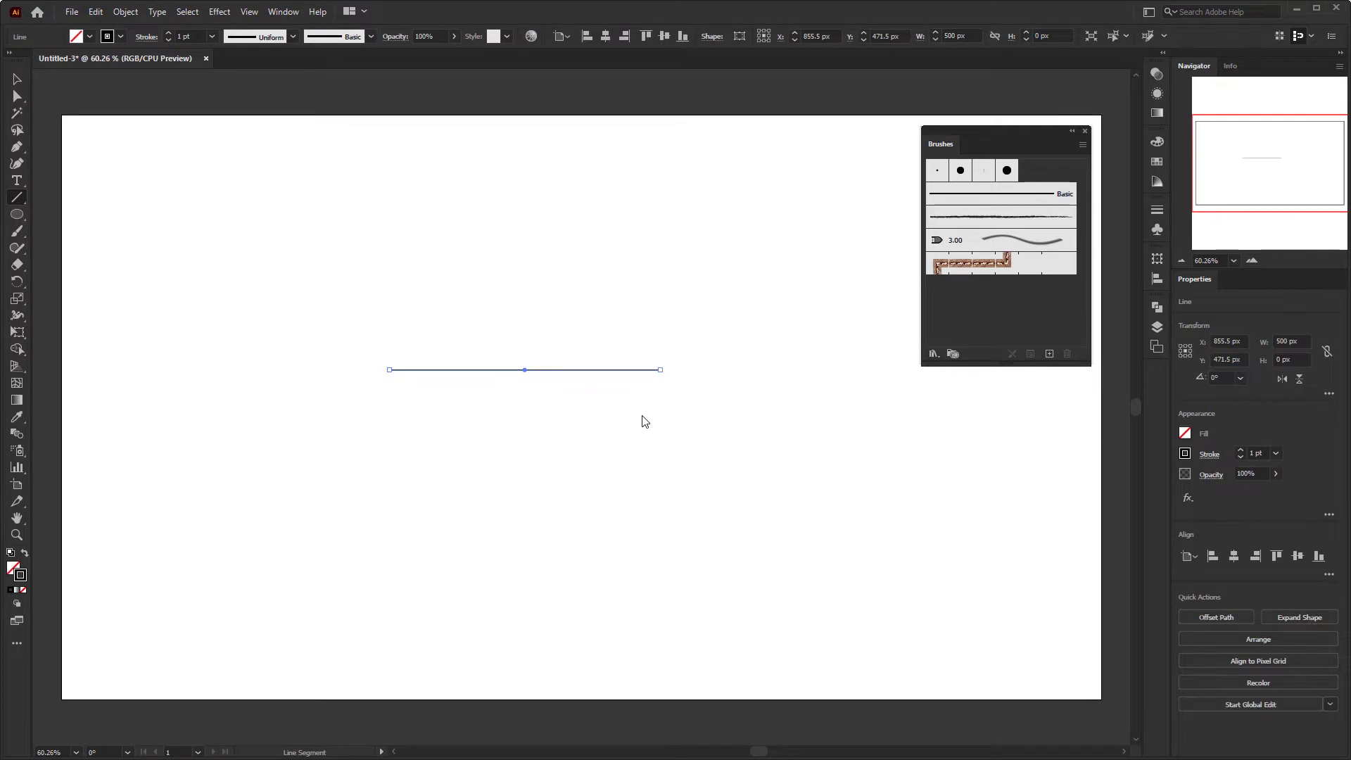
pyautogui.moveTo(582, 406); pyautogui.dragTo(600, 41)
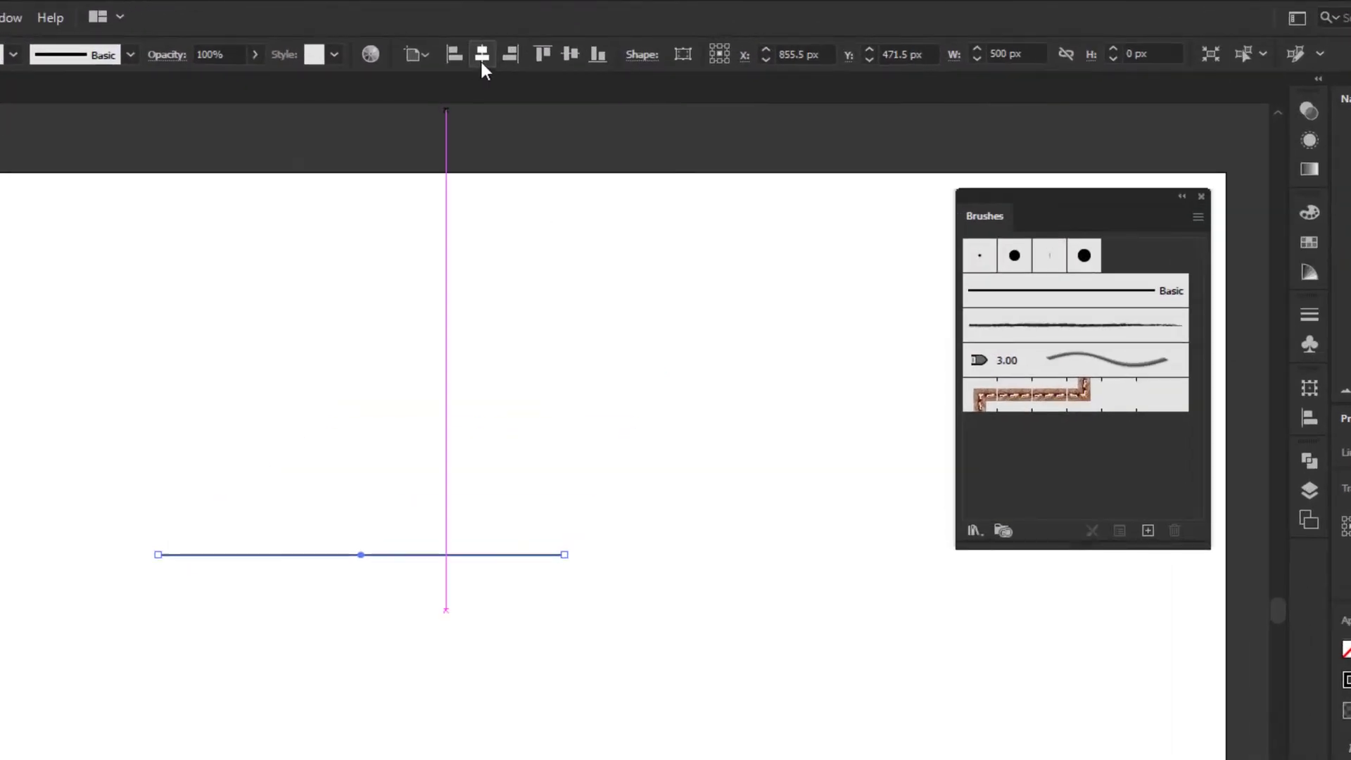
pyautogui.click(482, 56)
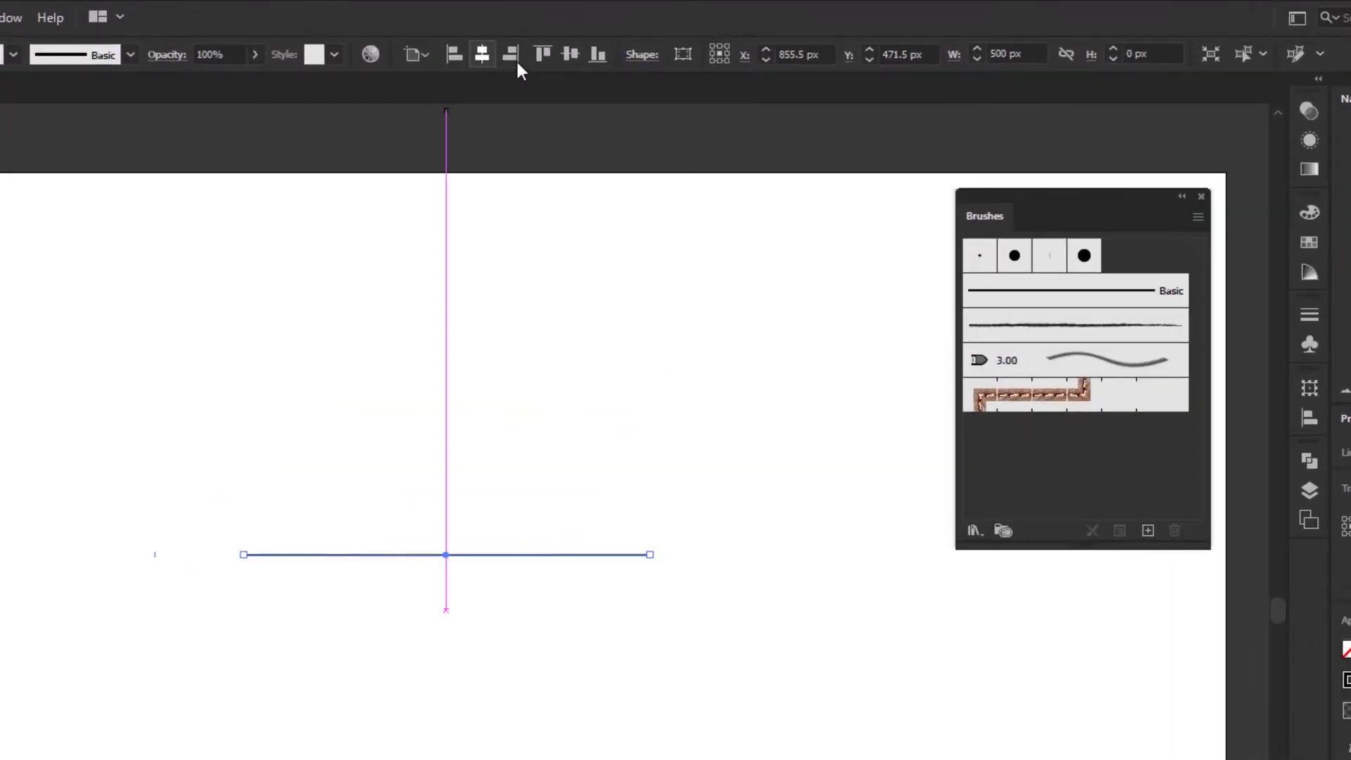
pyautogui.click(568, 56)
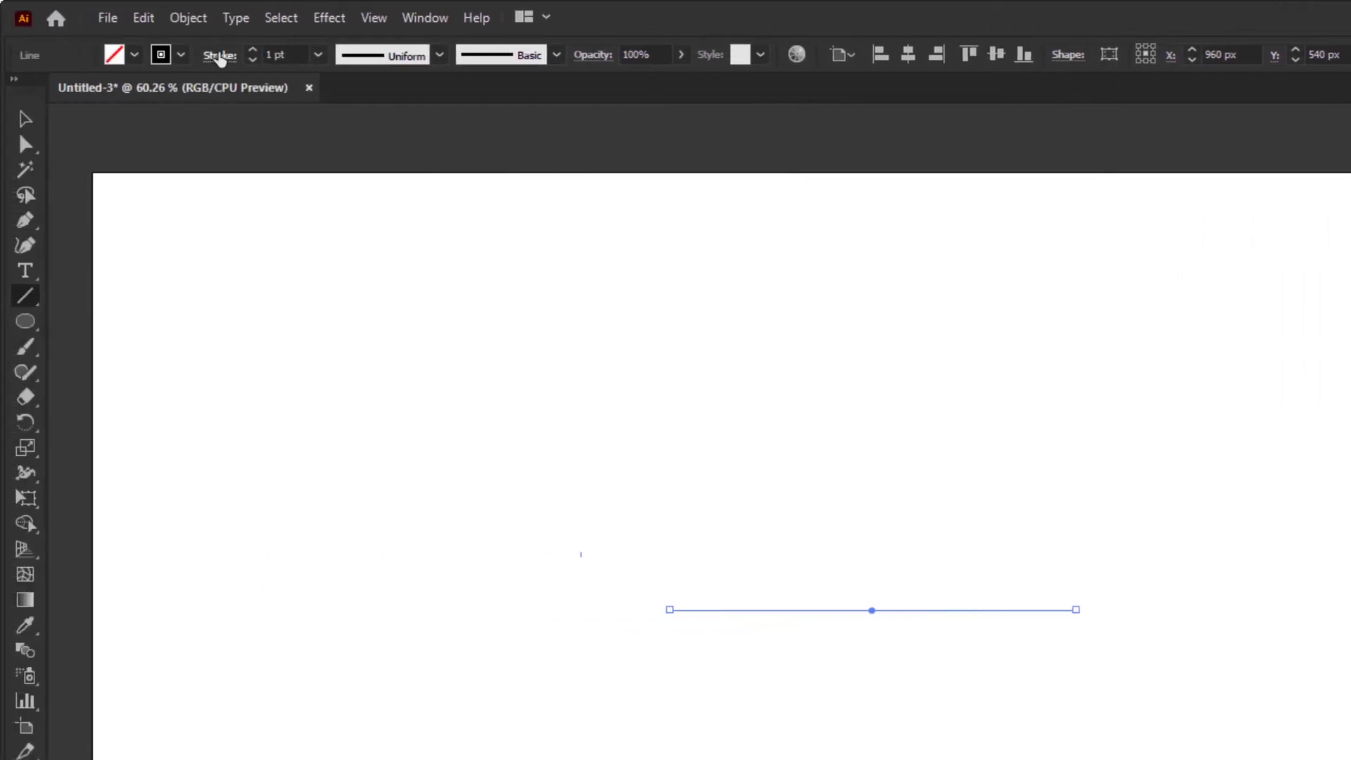
# Step: Give the line's stroke round caps and deselect it
pyautogui.click(220, 56)
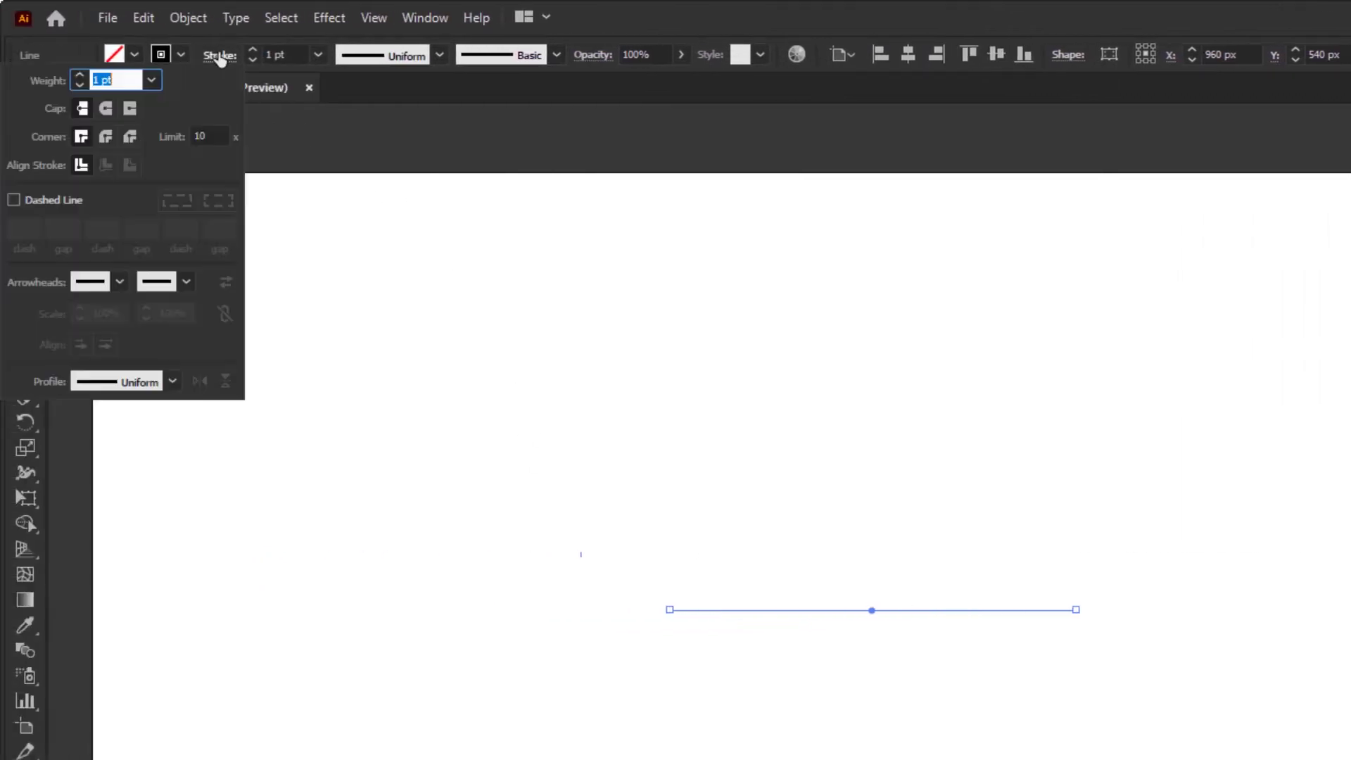
pyautogui.click(107, 109)
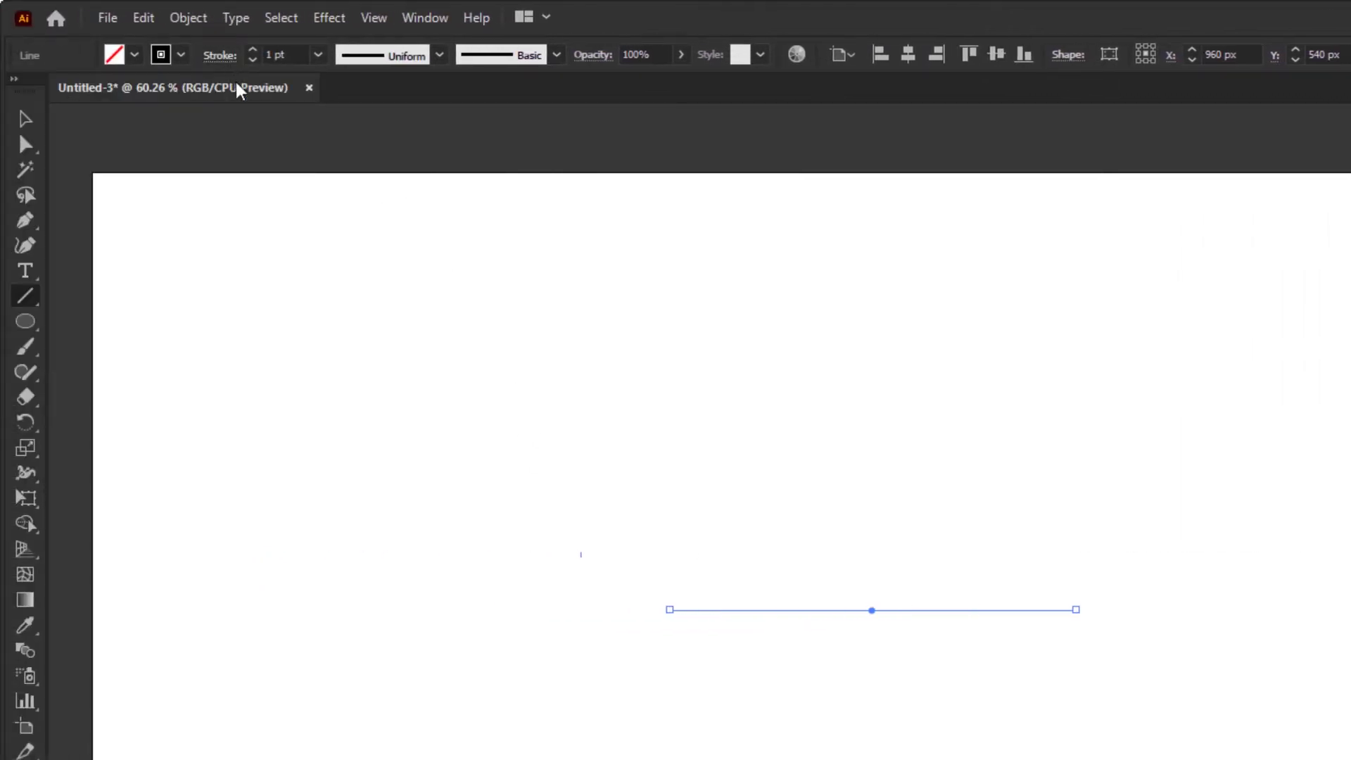
pyautogui.press('v')
pyautogui.click(917, 661)
pyautogui.moveTo(918, 661); pyautogui.dragTo(841, 512)
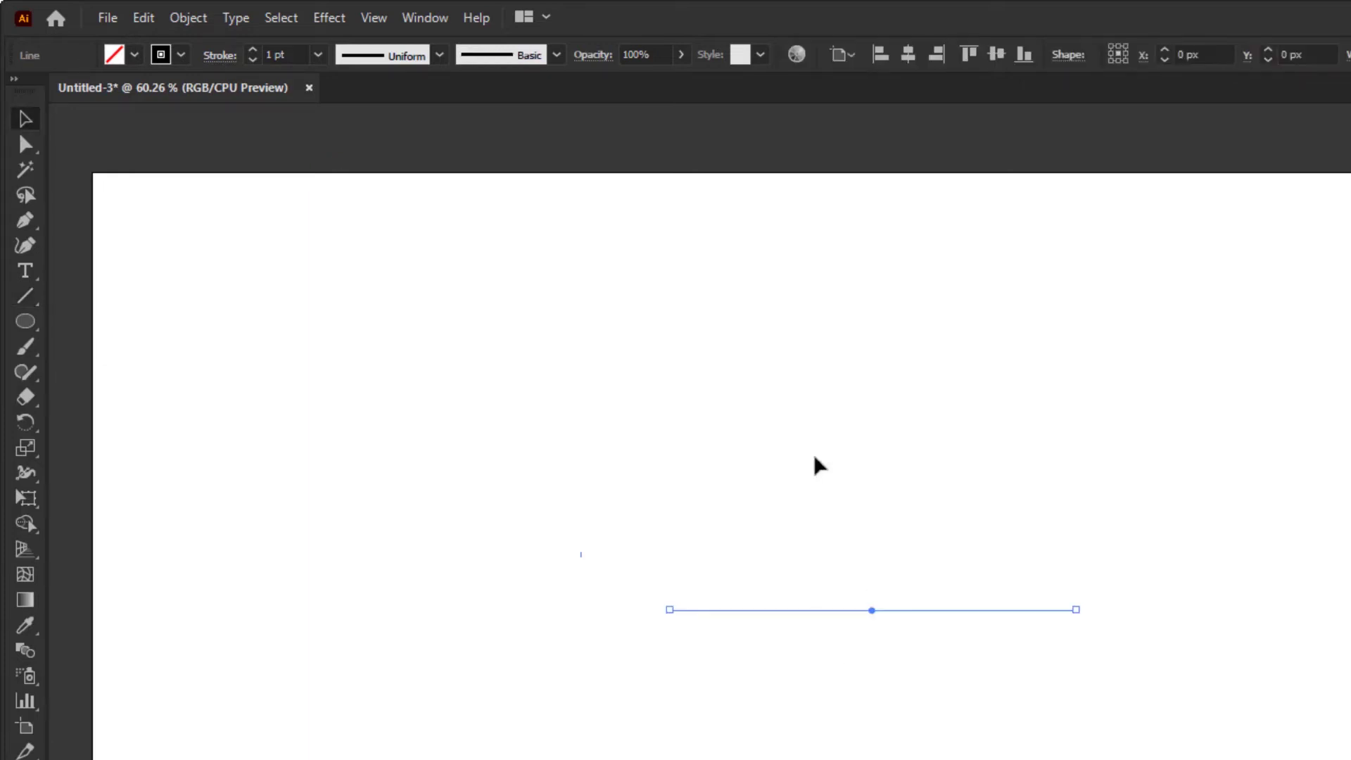
pyautogui.click(817, 465)
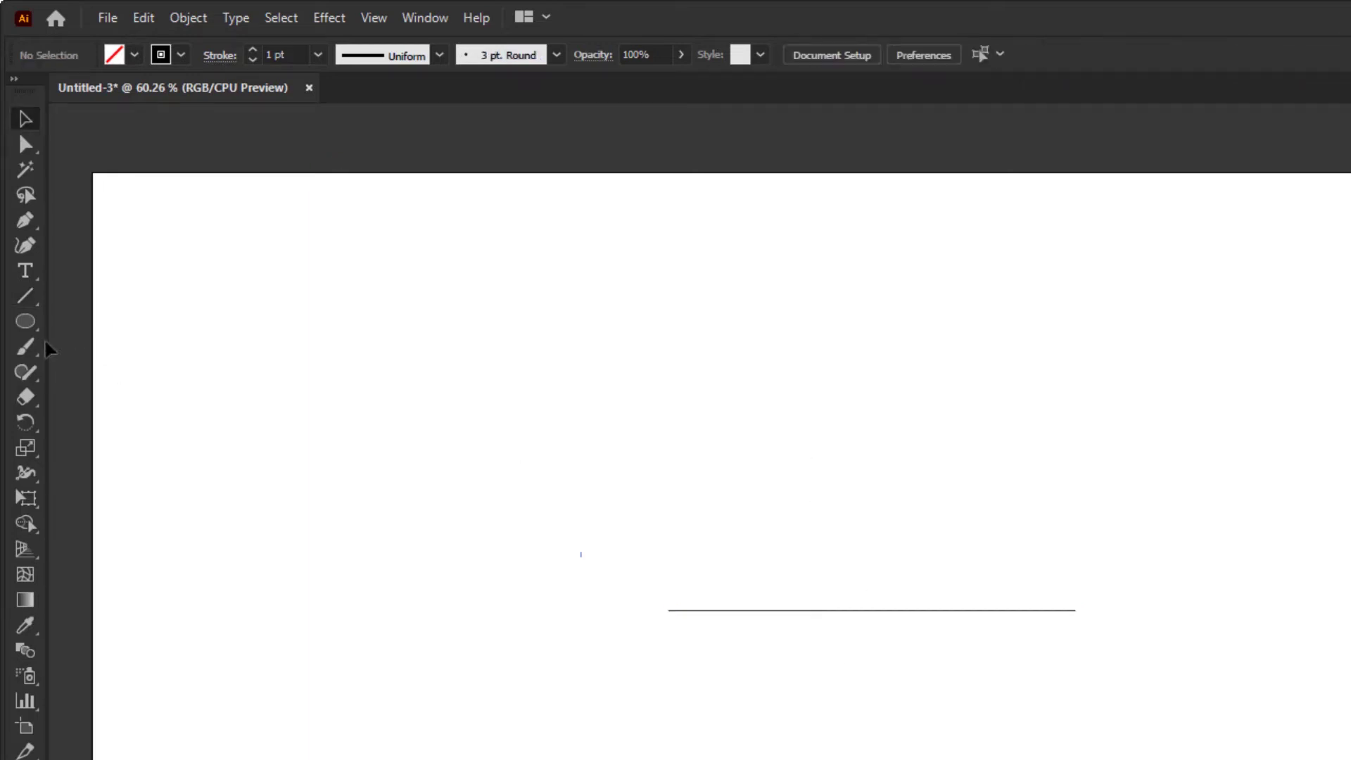
# Step: Draw an 80 × 80 px circle with the Ellipse tool
pyautogui.click(25, 326)
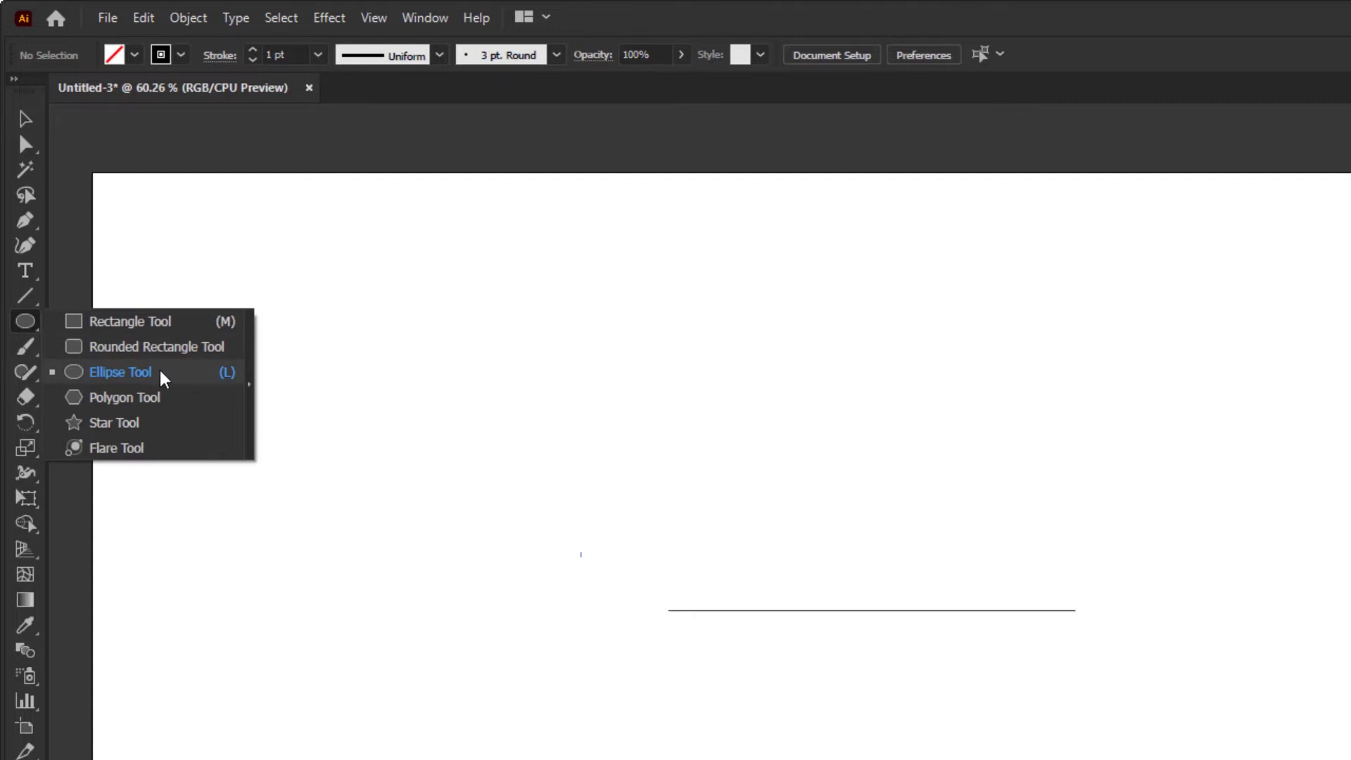
pyautogui.click(164, 378)
pyautogui.click(804, 512)
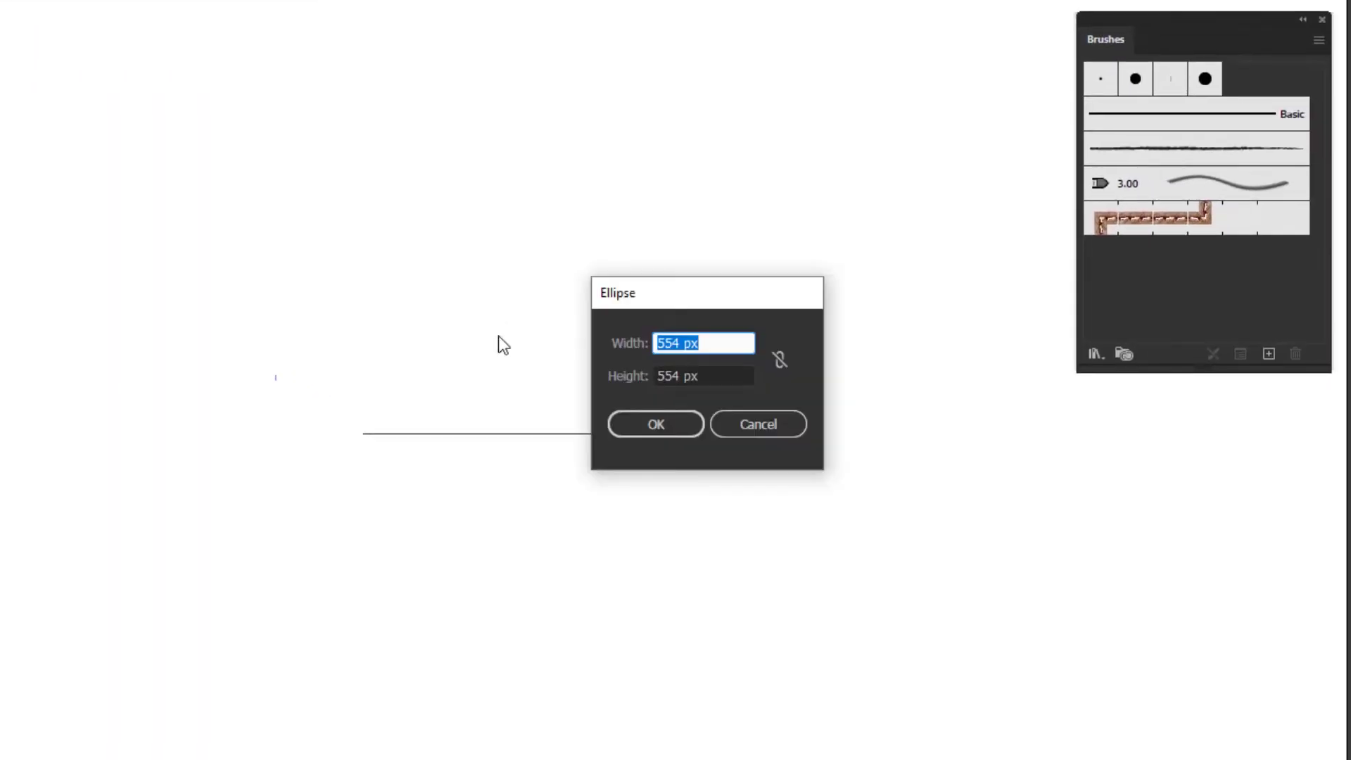
pyautogui.write('80')
pyautogui.press('Tab')
pyautogui.write('80')
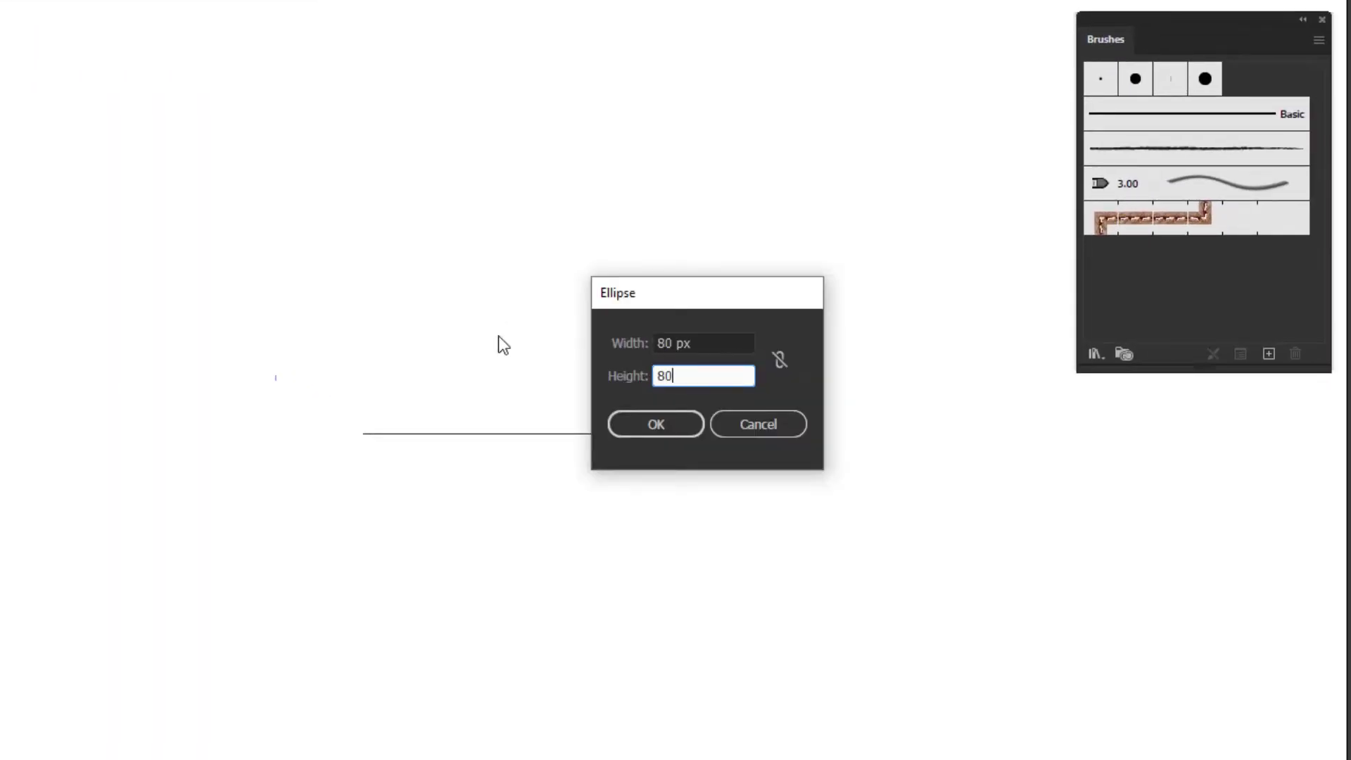
pyautogui.press('Return')
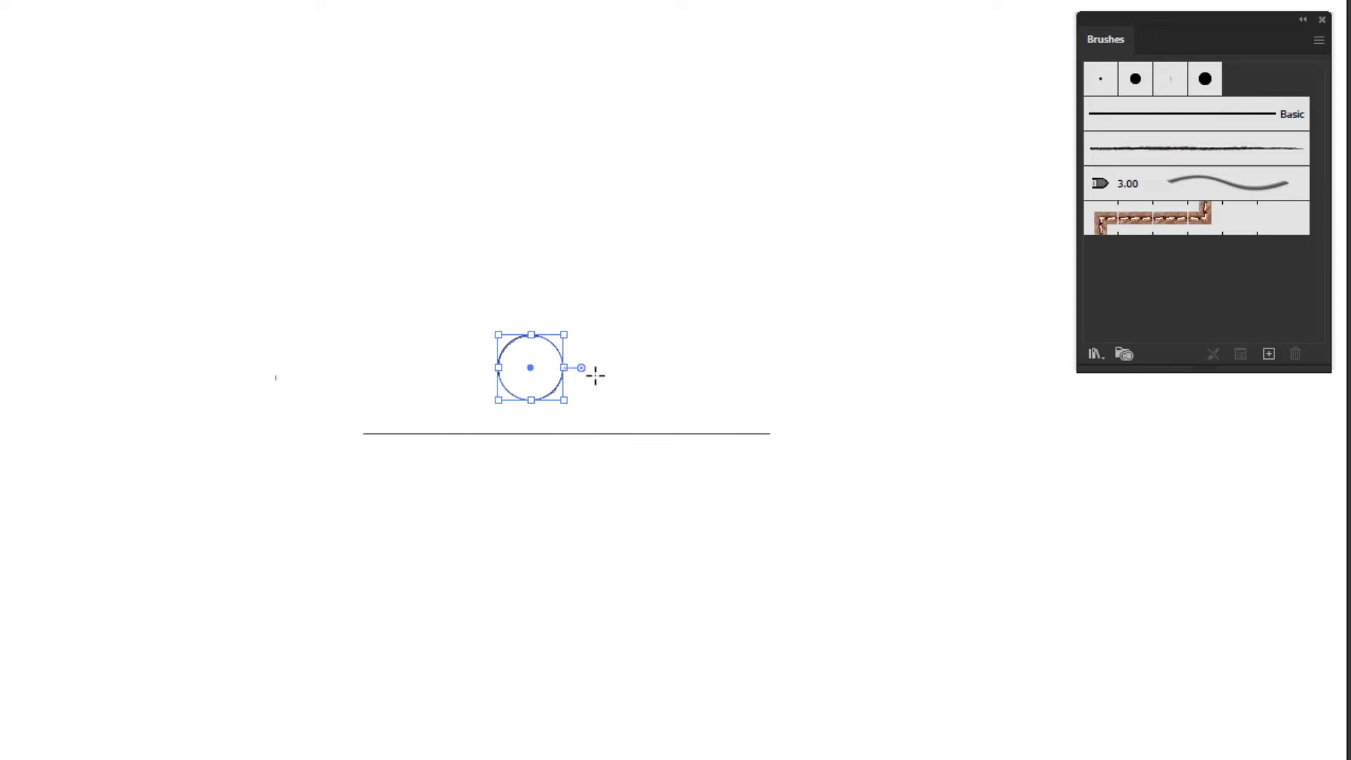
# Step: Squash the circle to 80 × 34 px and convert its anchors to corners for a pointed lens
pyautogui.press('v')
pyautogui.click(591, 381)
pyautogui.scroll(3, 584, 374)
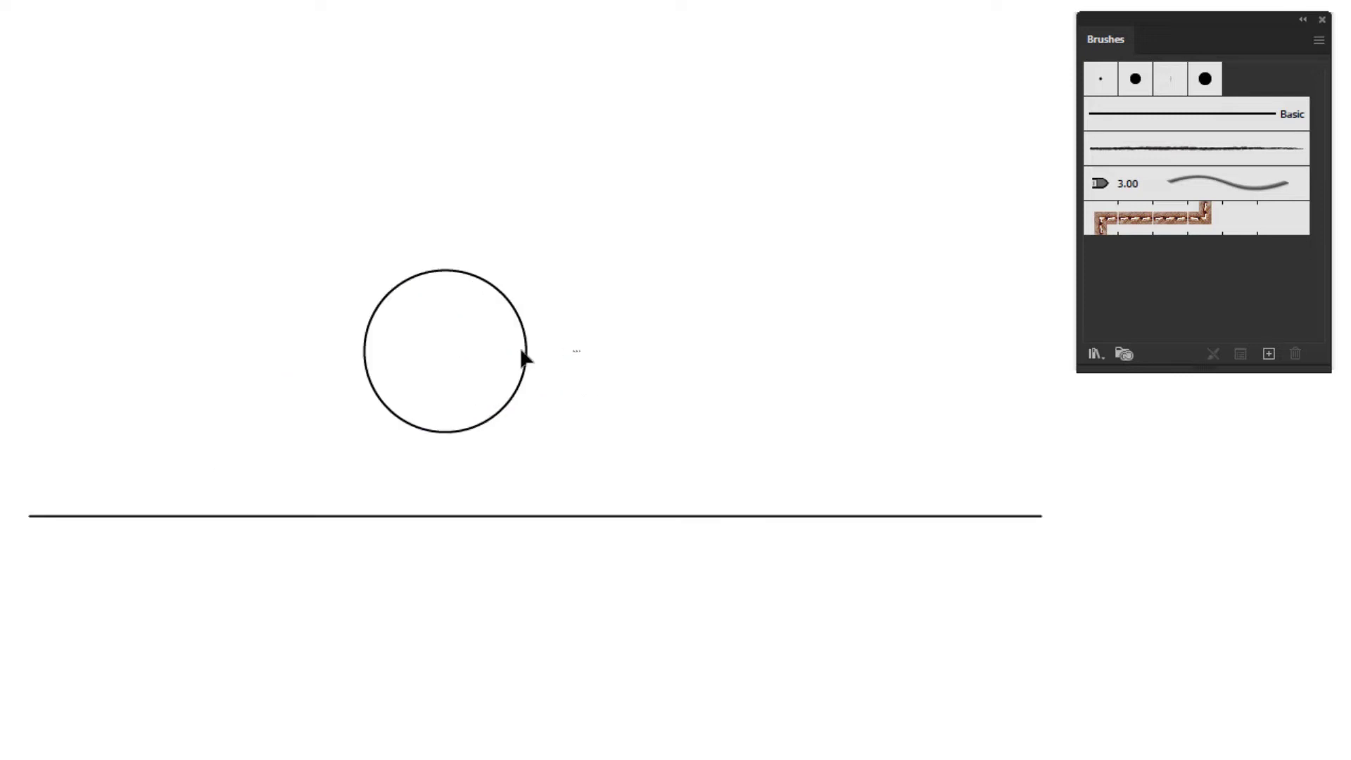
pyautogui.click(522, 352)
pyautogui.moveTo(445, 270); pyautogui.dragTo(448, 362)
pyautogui.press('a')
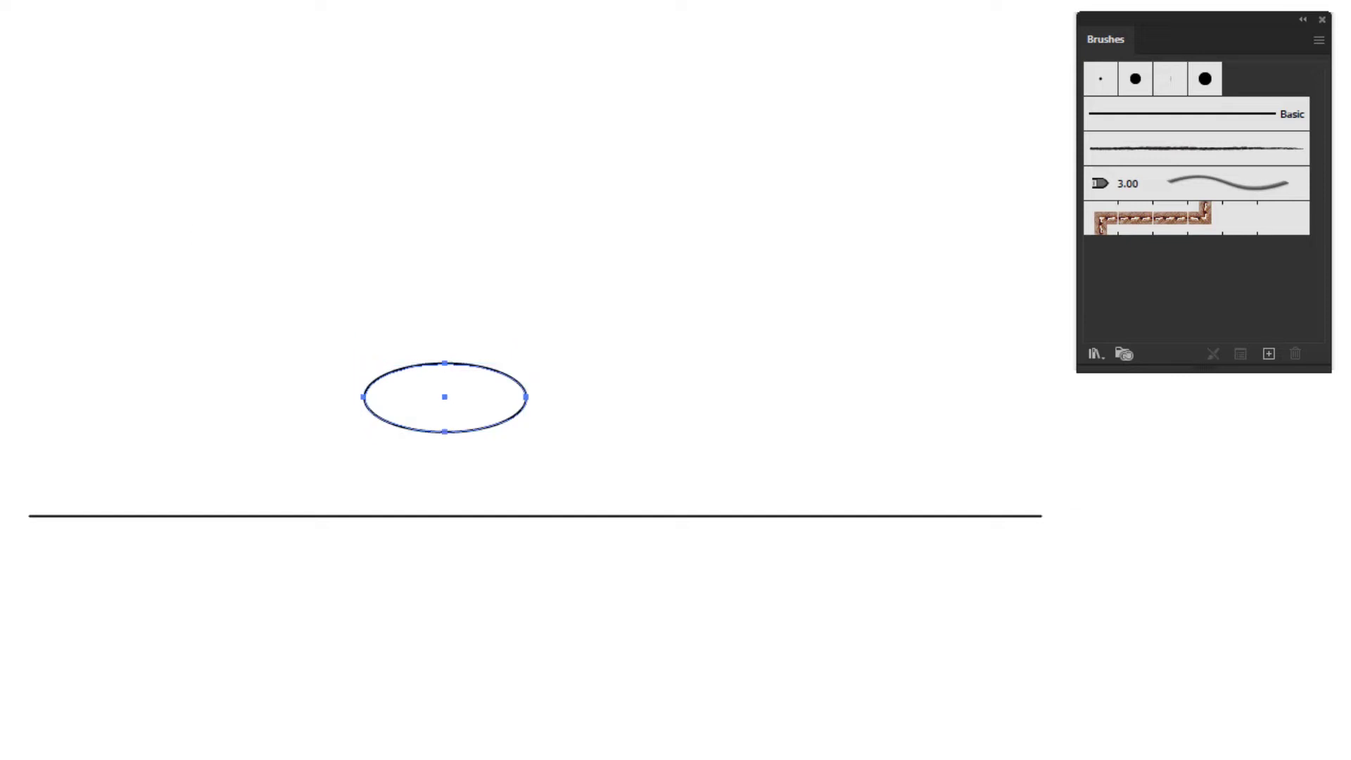
pyautogui.moveTo(341, 385); pyautogui.dragTo(637, 409)
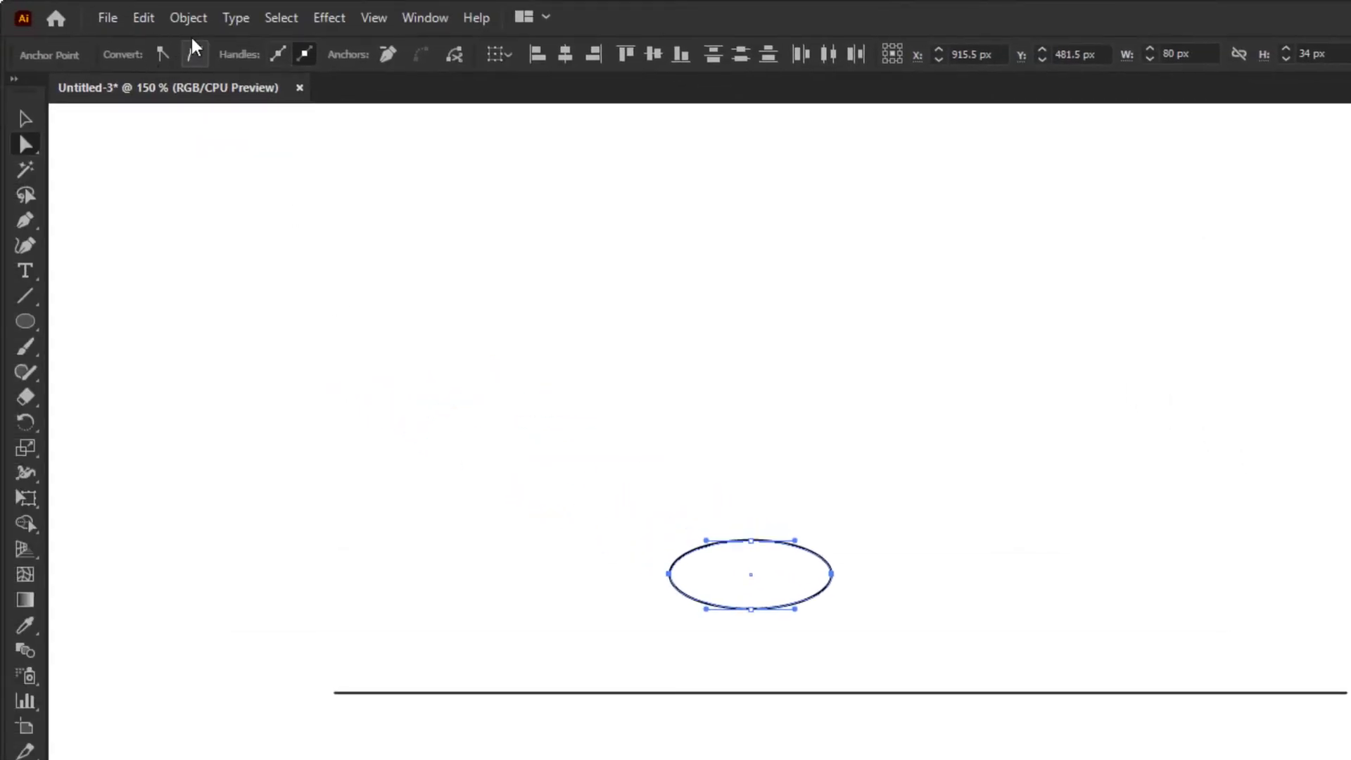
pyautogui.click(161, 56)
pyautogui.moveTo(620, 489); pyautogui.dragTo(541, 478)
pyautogui.hotkey('ctrl', 'shift', 'a')
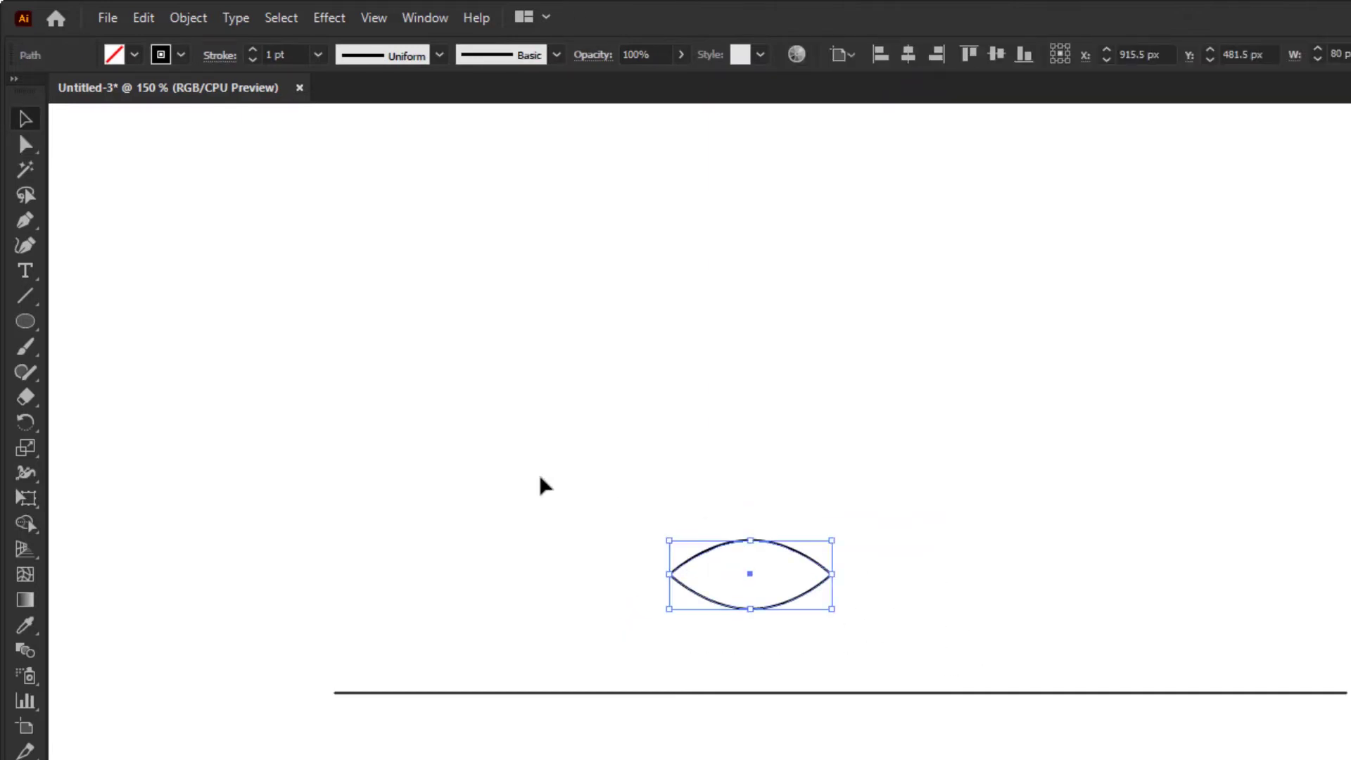
# Step: Move the lens onto the line and rotate it 45°
pyautogui.press('a')
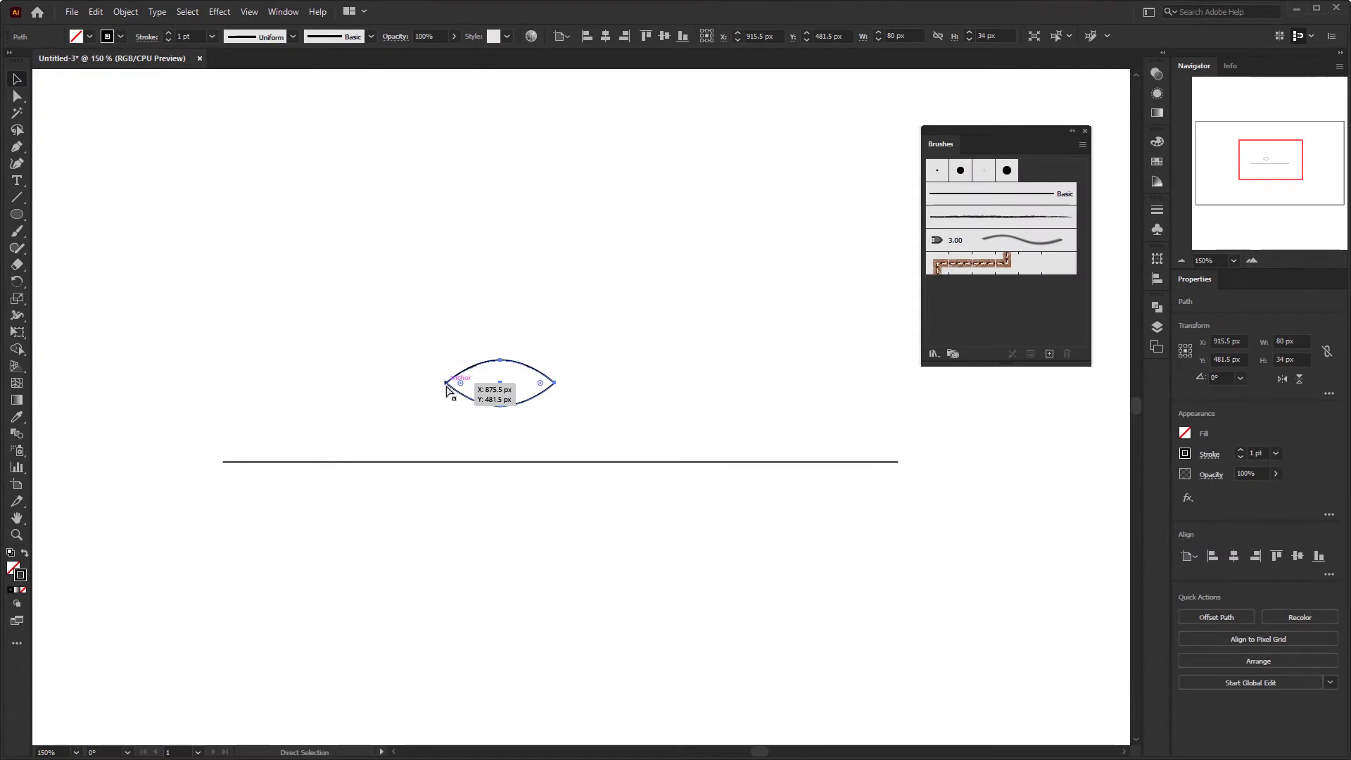
pyautogui.moveTo(446, 384); pyautogui.dragTo(352, 462)
pyautogui.press('v')
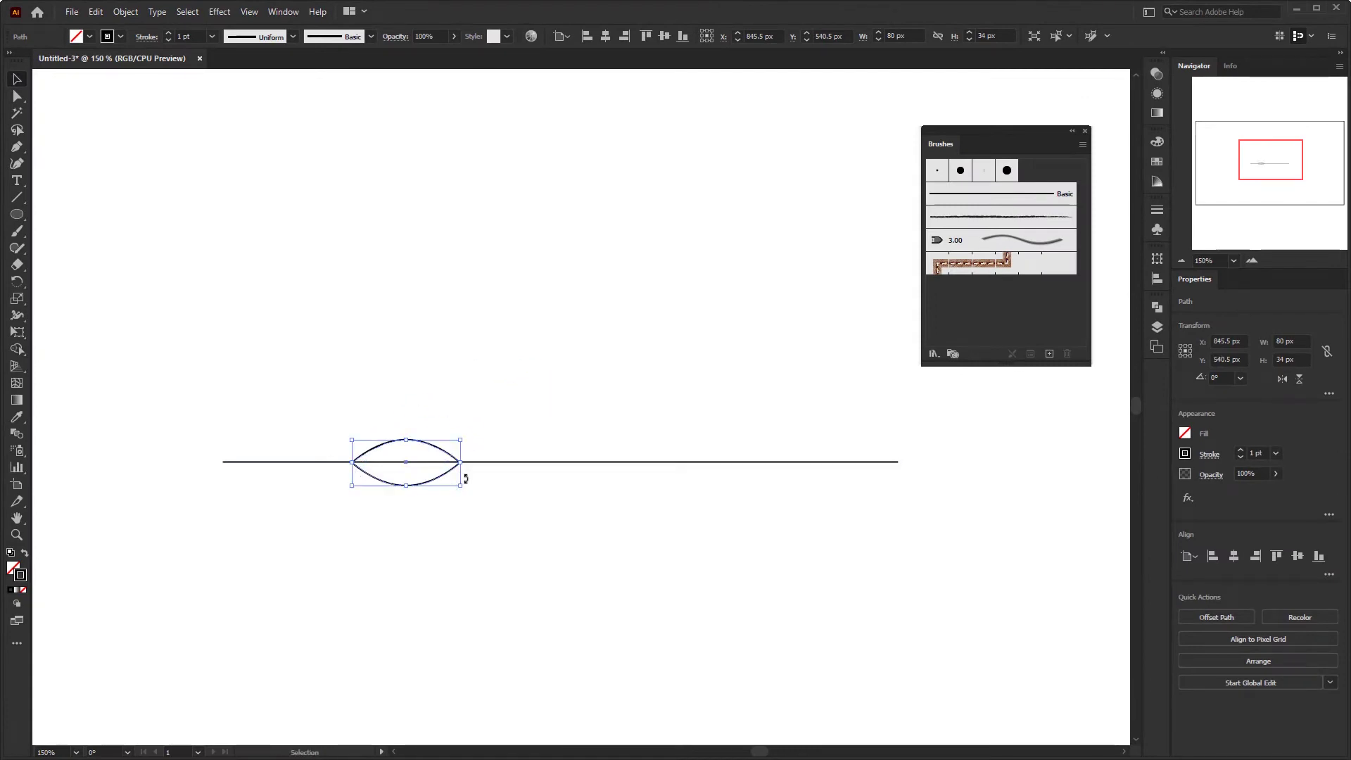
pyautogui.moveTo(465, 479); pyautogui.dragTo(459, 443)
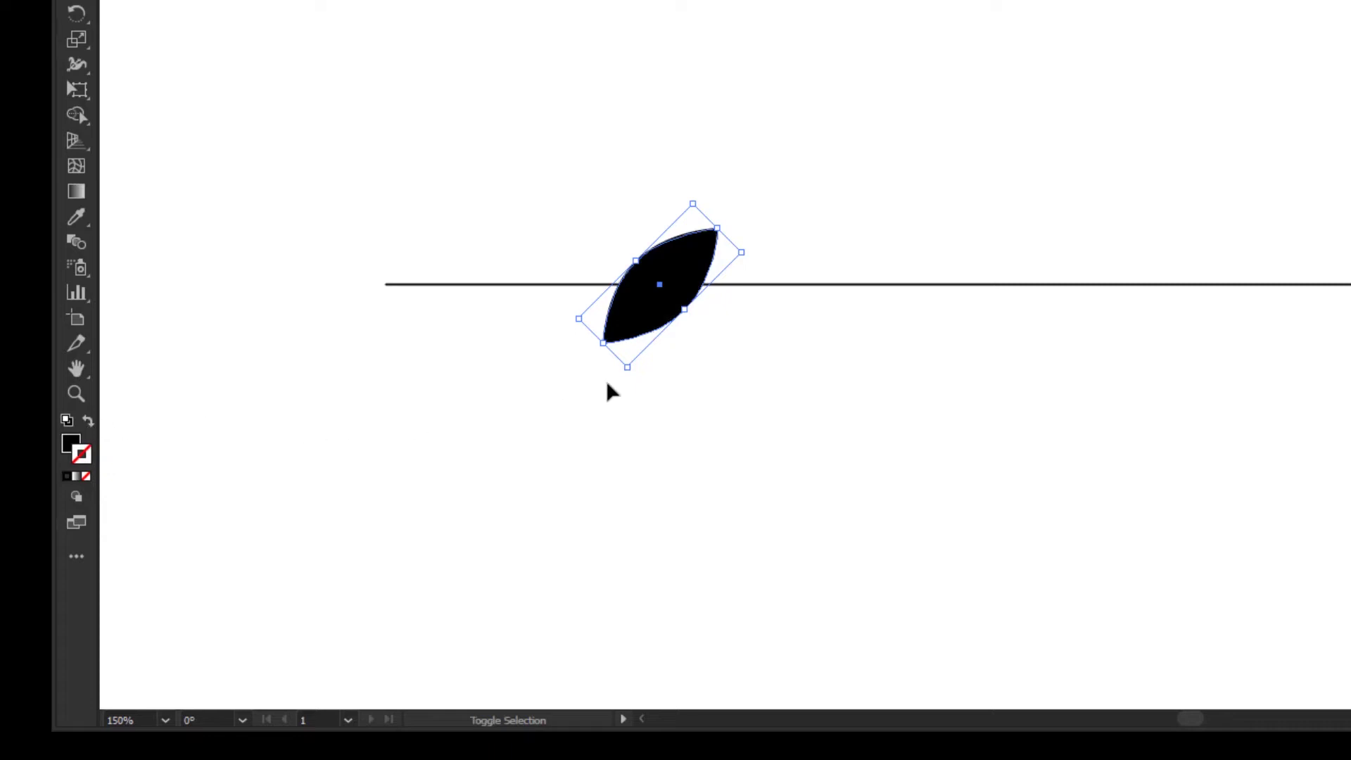
# Step: Fill the leaf solid black with no stroke, rest its tip on the line, and duplicate it below
pyautogui.hotkey('shift', 'x')
pyautogui.hotkey('ctrl', 'z')
pyautogui.hotkey('shift', 'x')
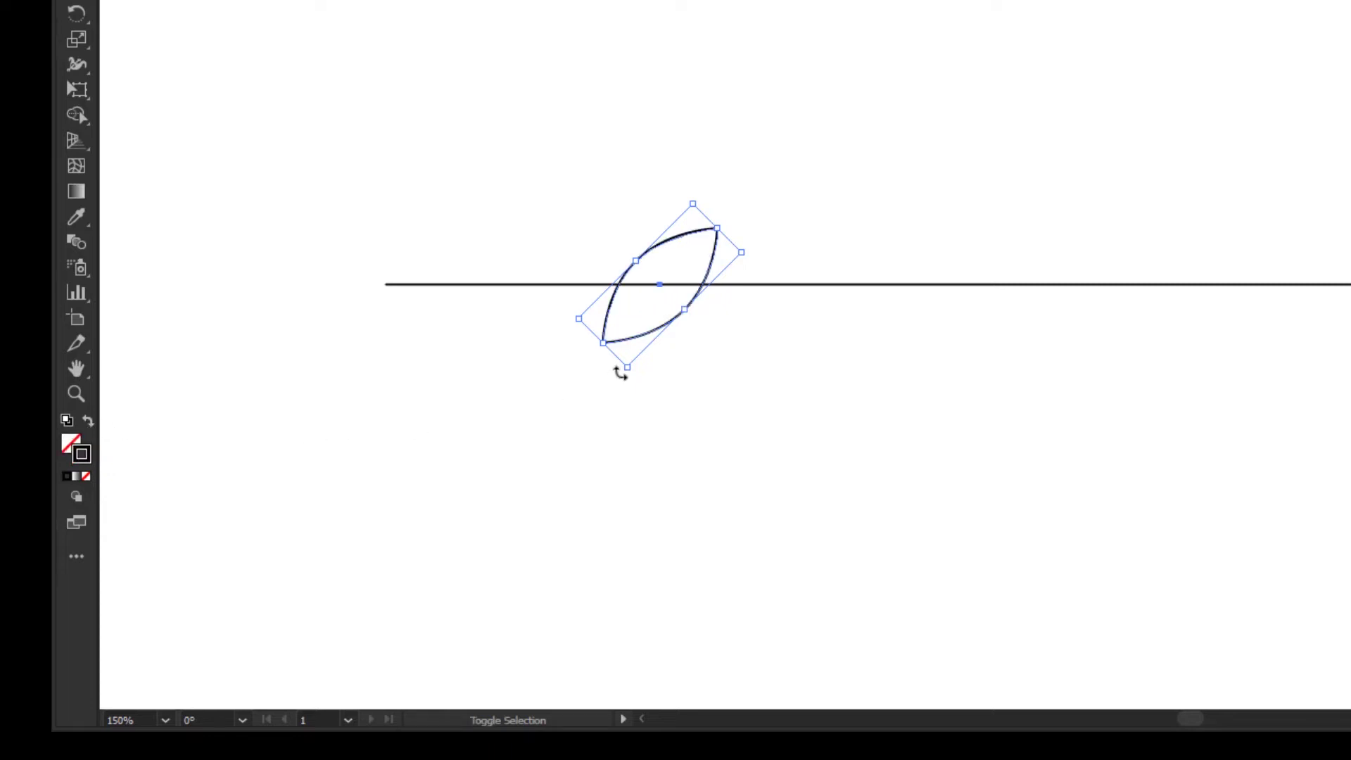
pyautogui.hotkey('ctrl', 'z')
pyautogui.hotkey('shift', 'x')
pyautogui.hotkey('ctrl', 'z')
pyautogui.click(626, 380)
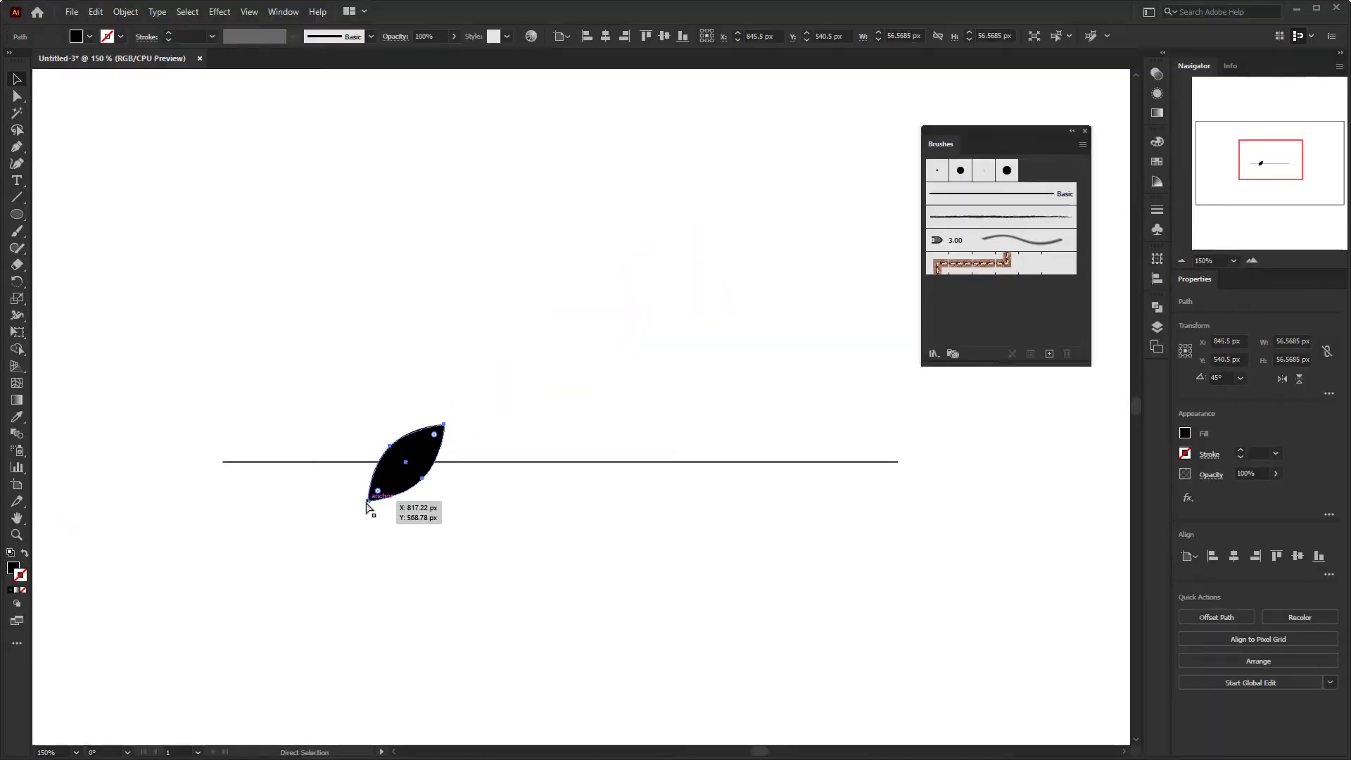
pyautogui.moveTo(604, 341); pyautogui.dragTo(567, 284)
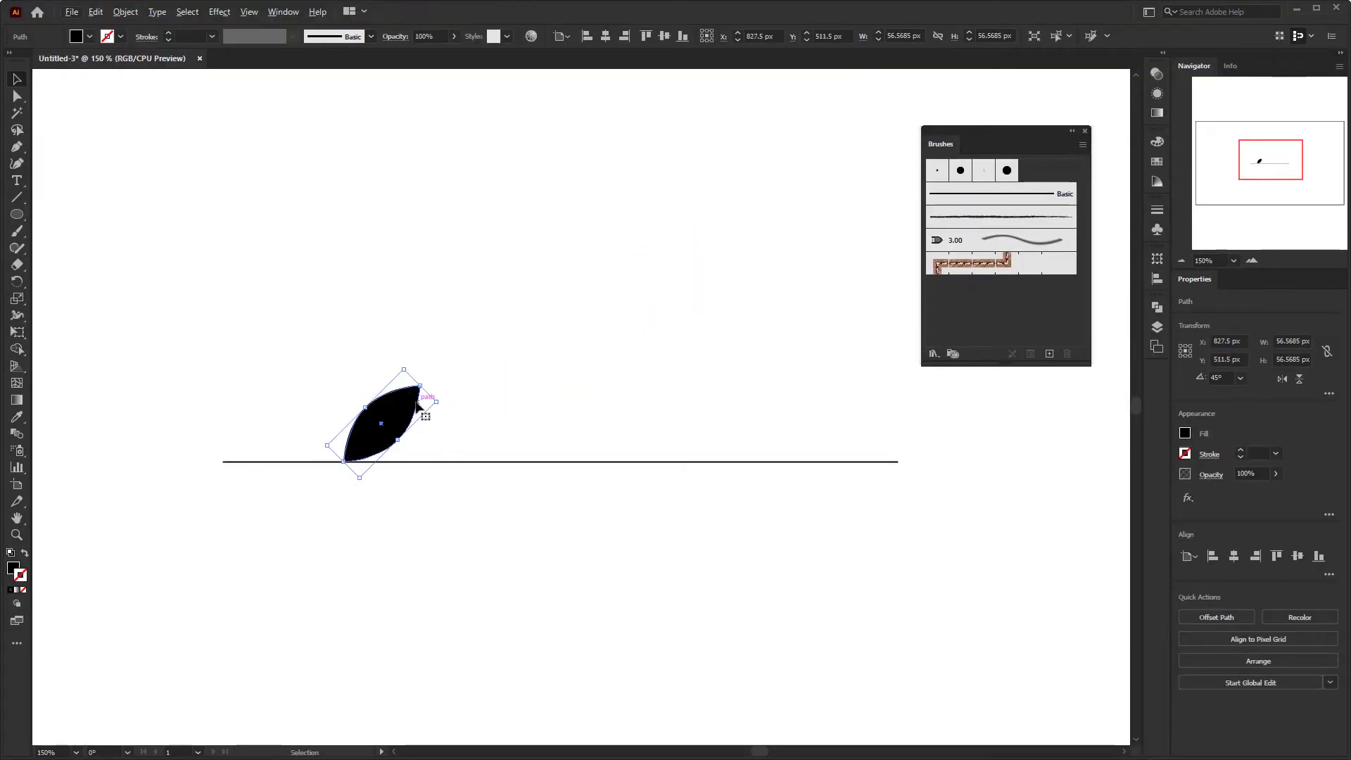
pyautogui.moveTo(413, 407); pyautogui.dragTo(411, 509)
# Step: Reflect the copied leaf vertically and snap its tip onto the line
pyautogui.rightClick(396, 501)
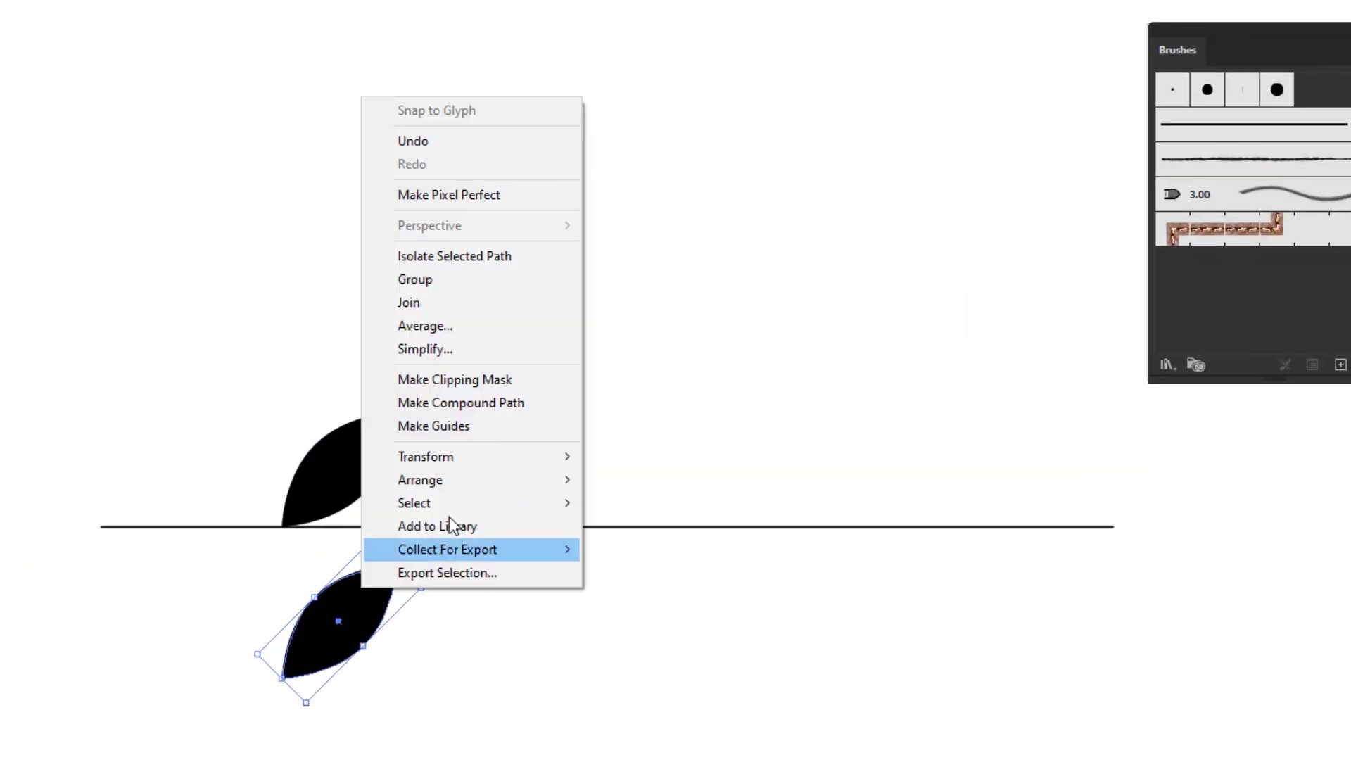
pyautogui.moveTo(477, 458)
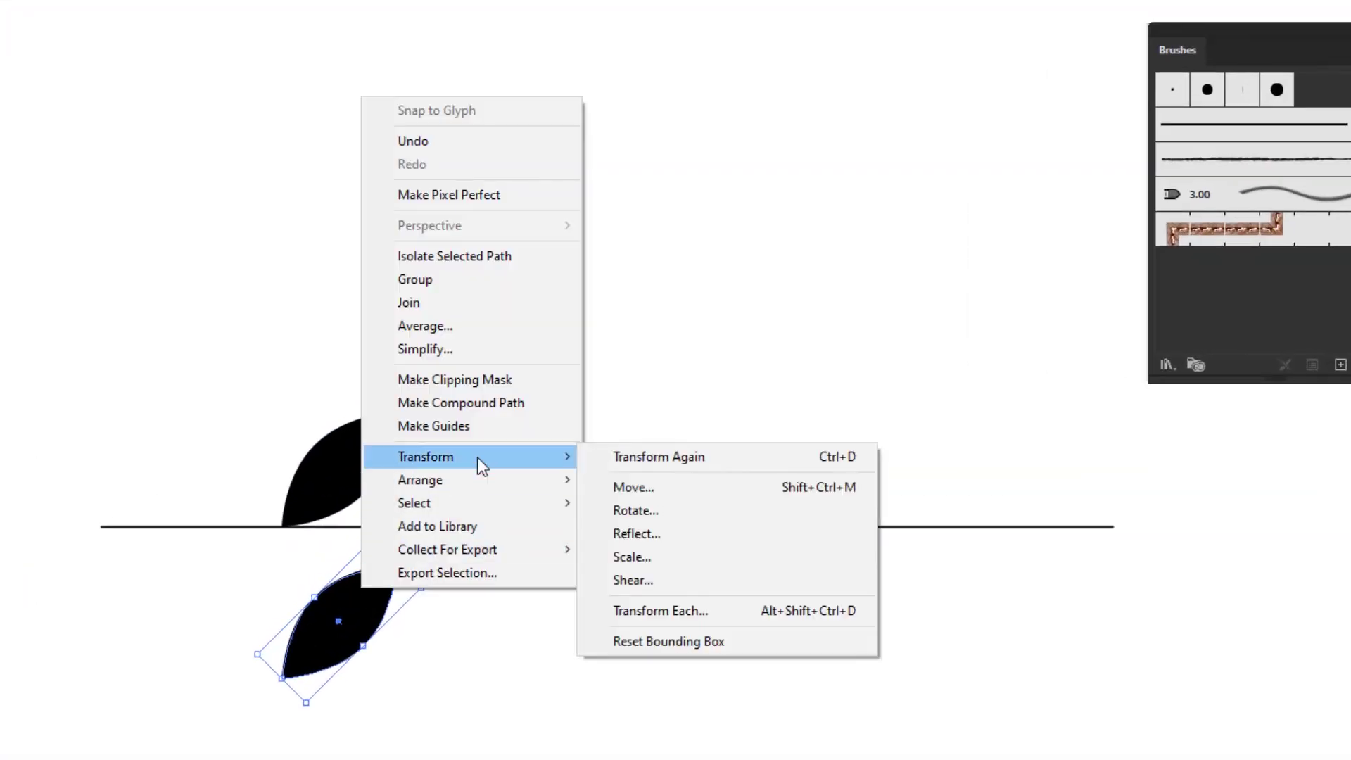
pyautogui.click(641, 533)
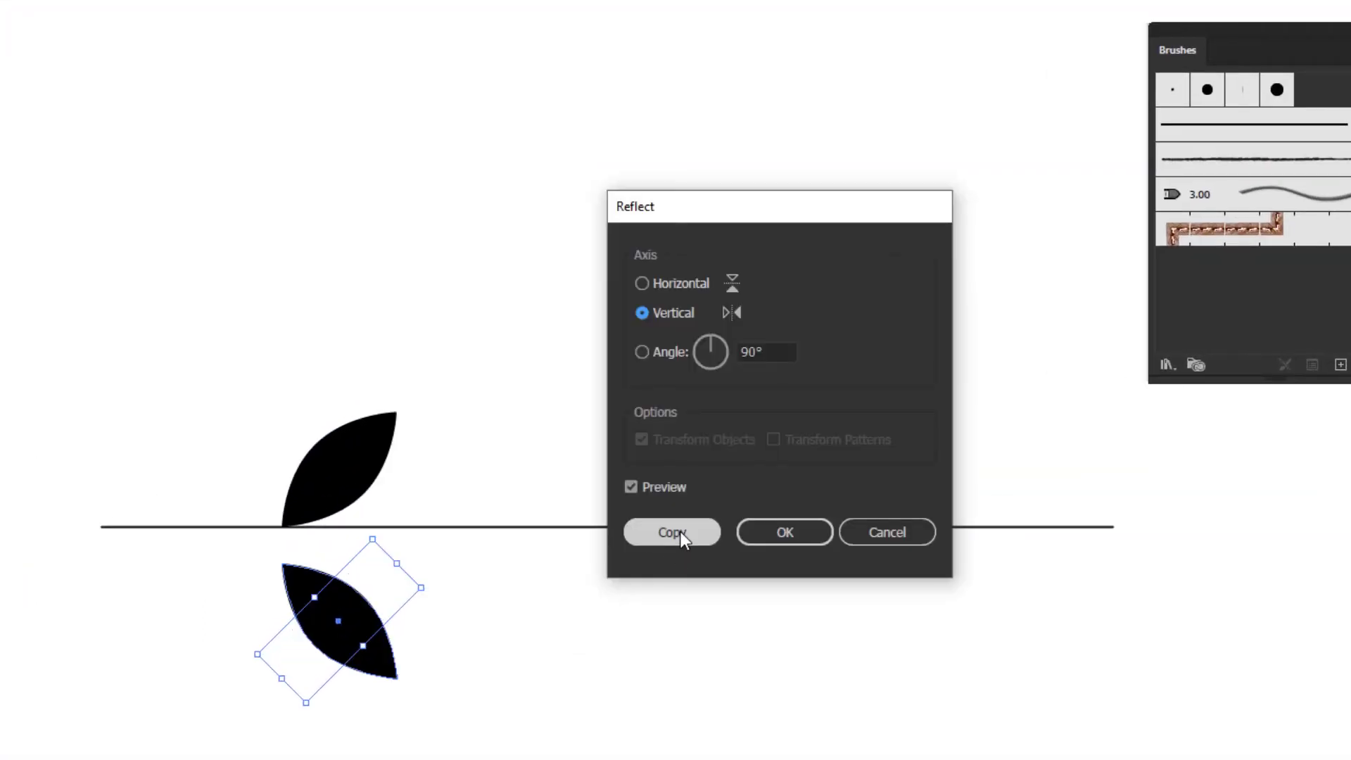
pyautogui.click(800, 535)
pyautogui.moveTo(288, 569); pyautogui.dragTo(283, 528)
# Step: Place a flat, smaller leaf copy at the line's right end
pyautogui.click(577, 452)
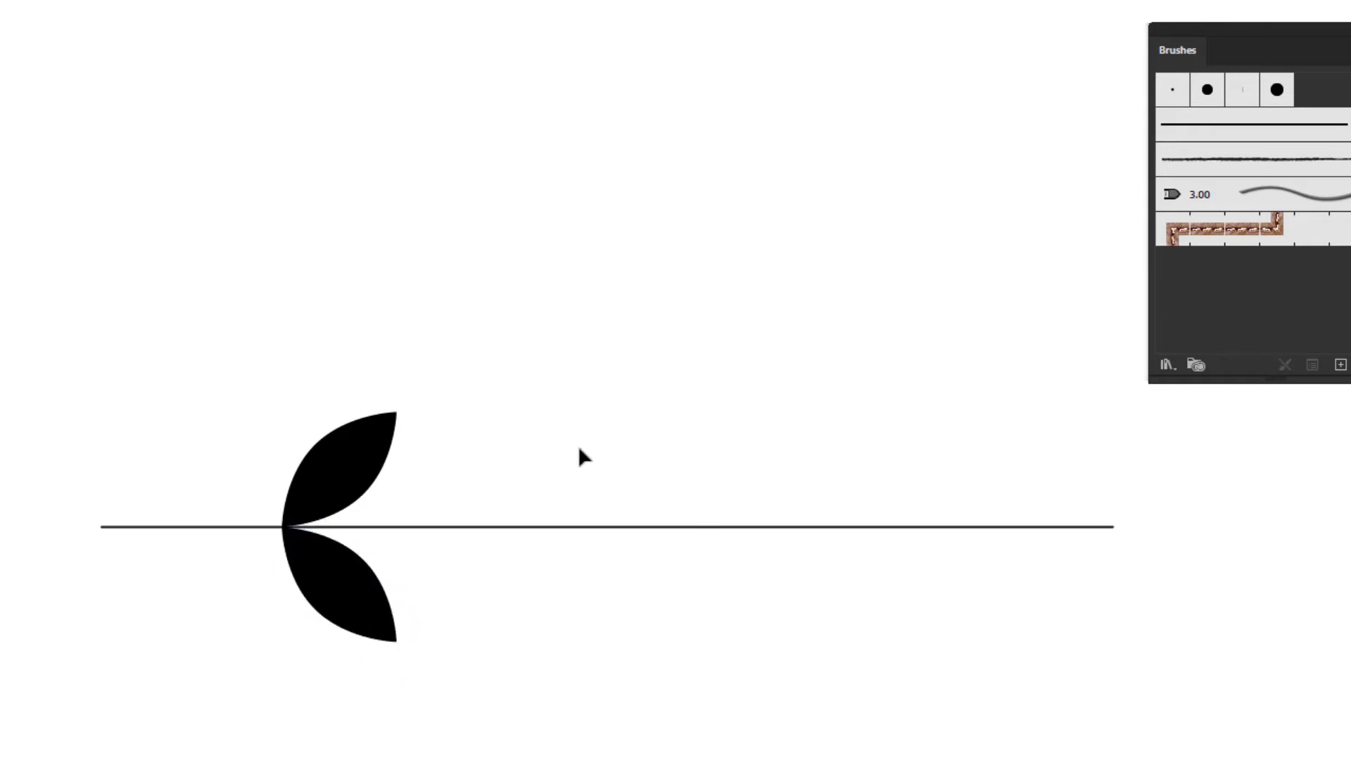
pyautogui.click(326, 468)
pyautogui.click(350, 624)
pyautogui.moveTo(350, 623); pyautogui.dragTo(1014, 591)
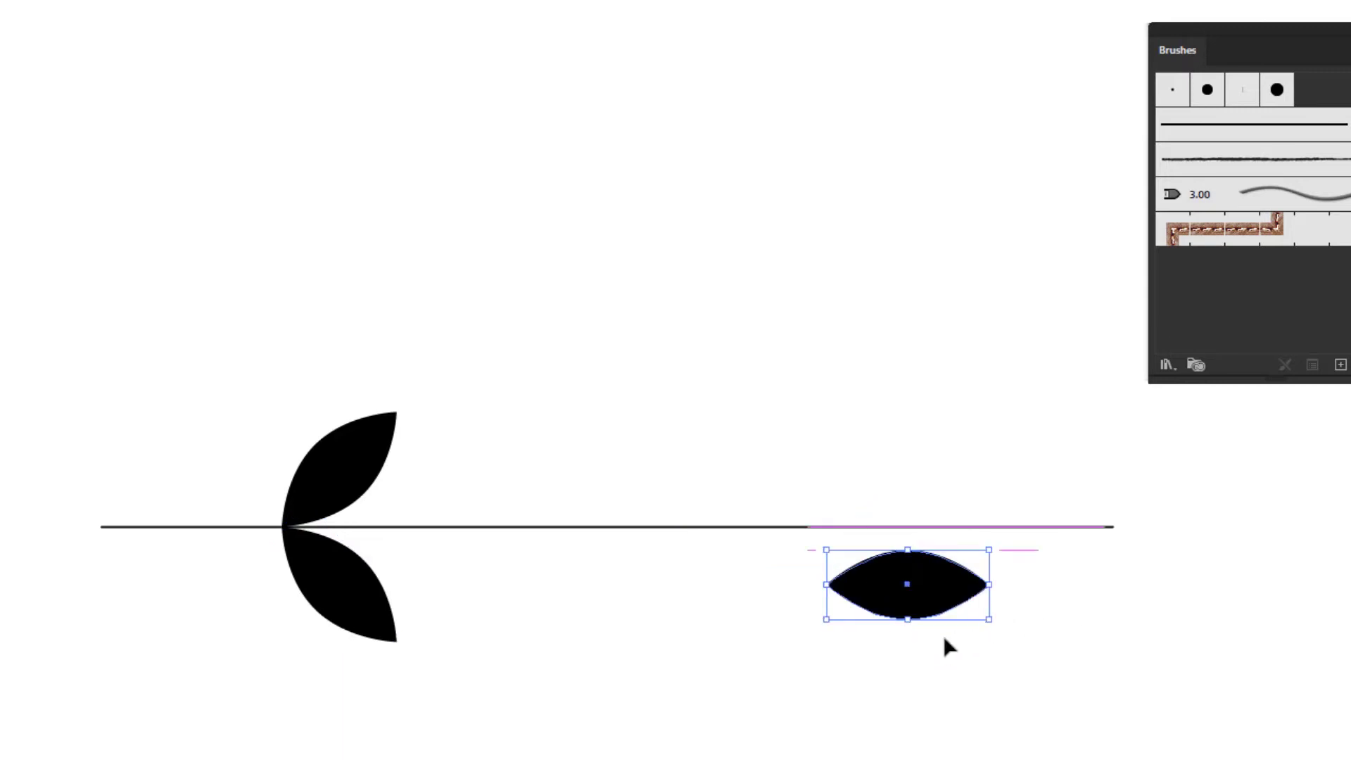
pyautogui.moveTo(829, 584); pyautogui.dragTo(1112, 529)
pyautogui.moveTo(1274, 527); pyautogui.dragTo(1220, 553)
pyautogui.click(1173, 608)
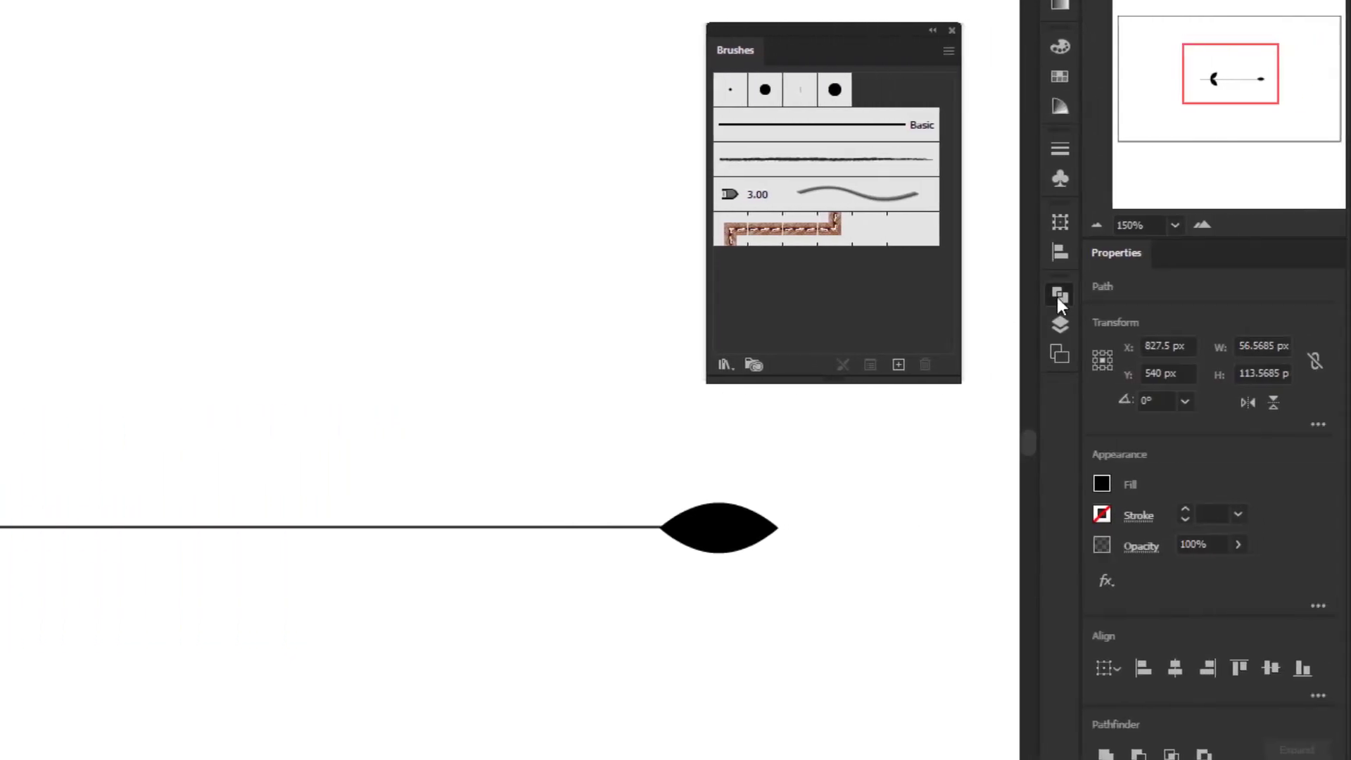
# Step: Unite the upper and lower leaves with Pathfinder and place a smaller copy near the line's right end
pyautogui.click(1057, 296)
pyautogui.click(808, 345)
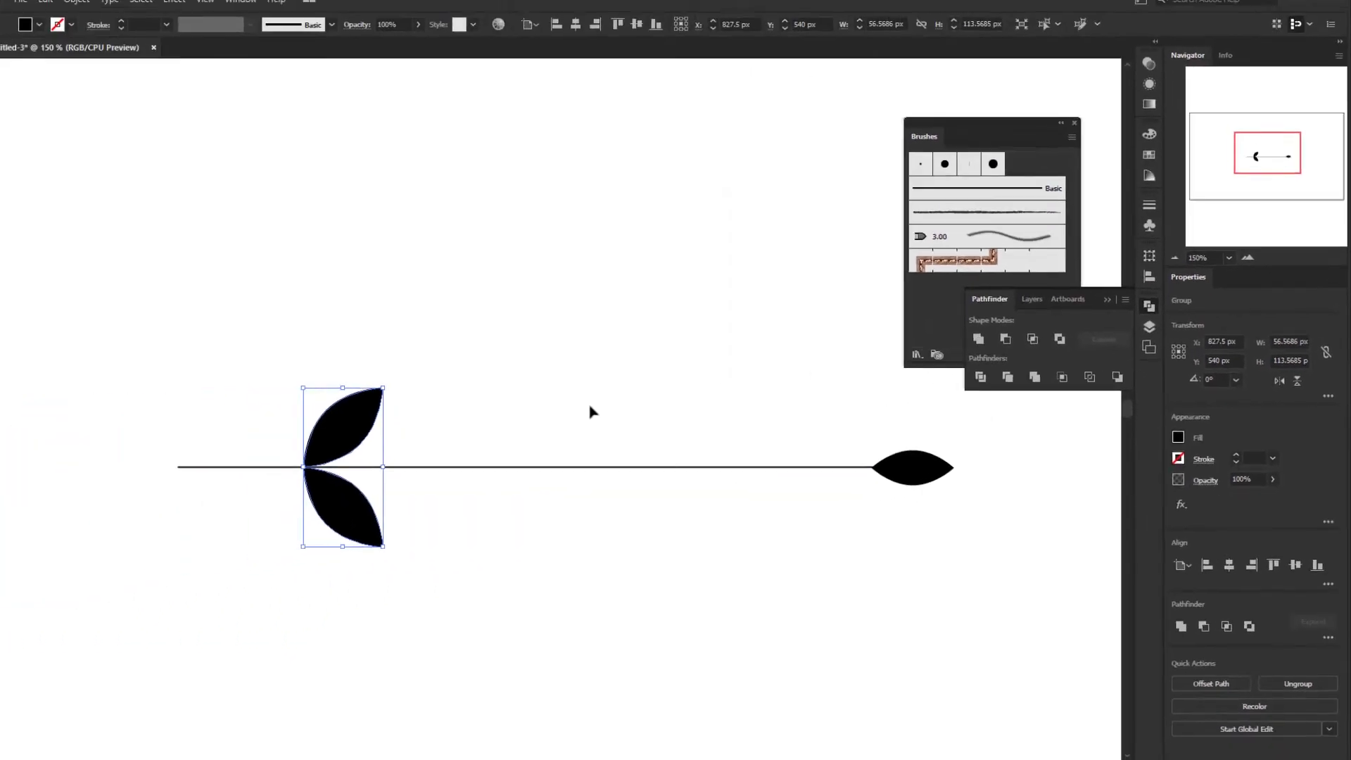
pyautogui.moveTo(351, 426); pyautogui.dragTo(891, 467)
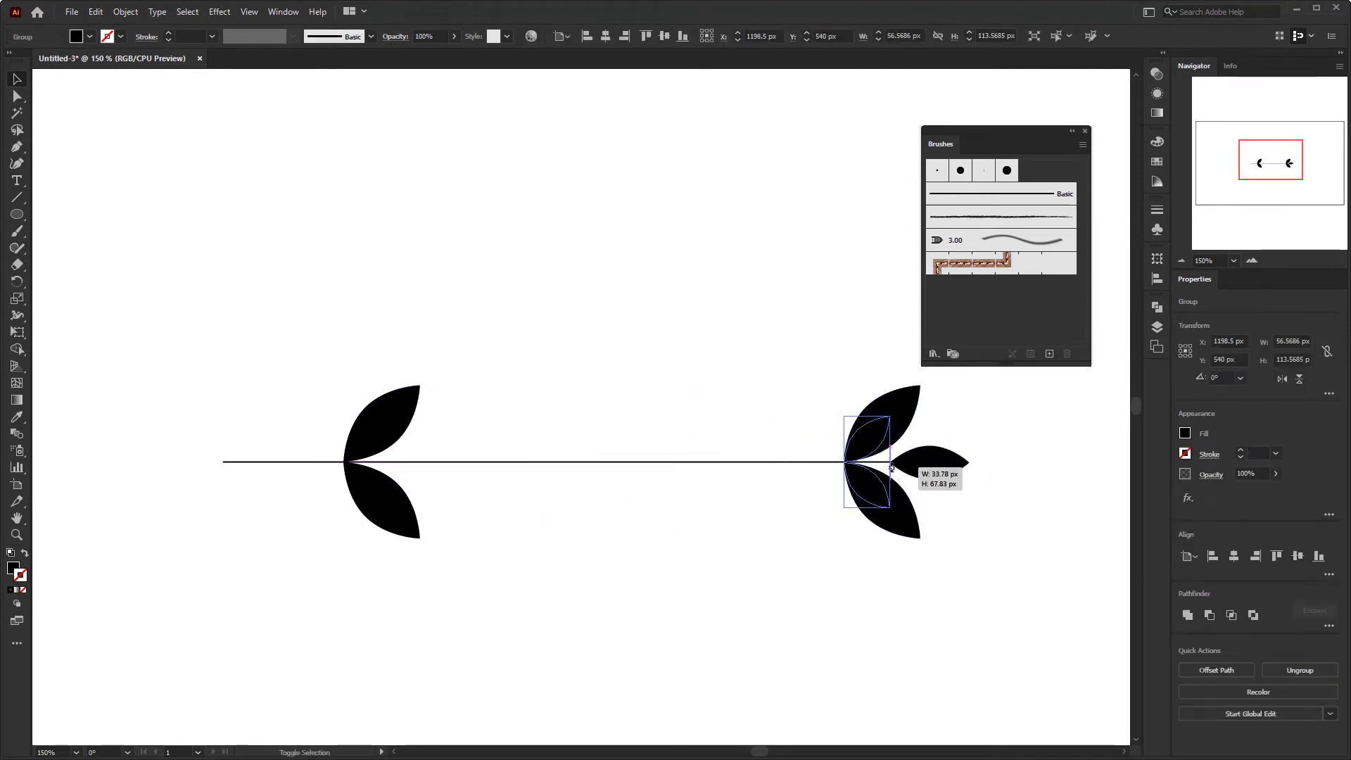
pyautogui.click(944, 431)
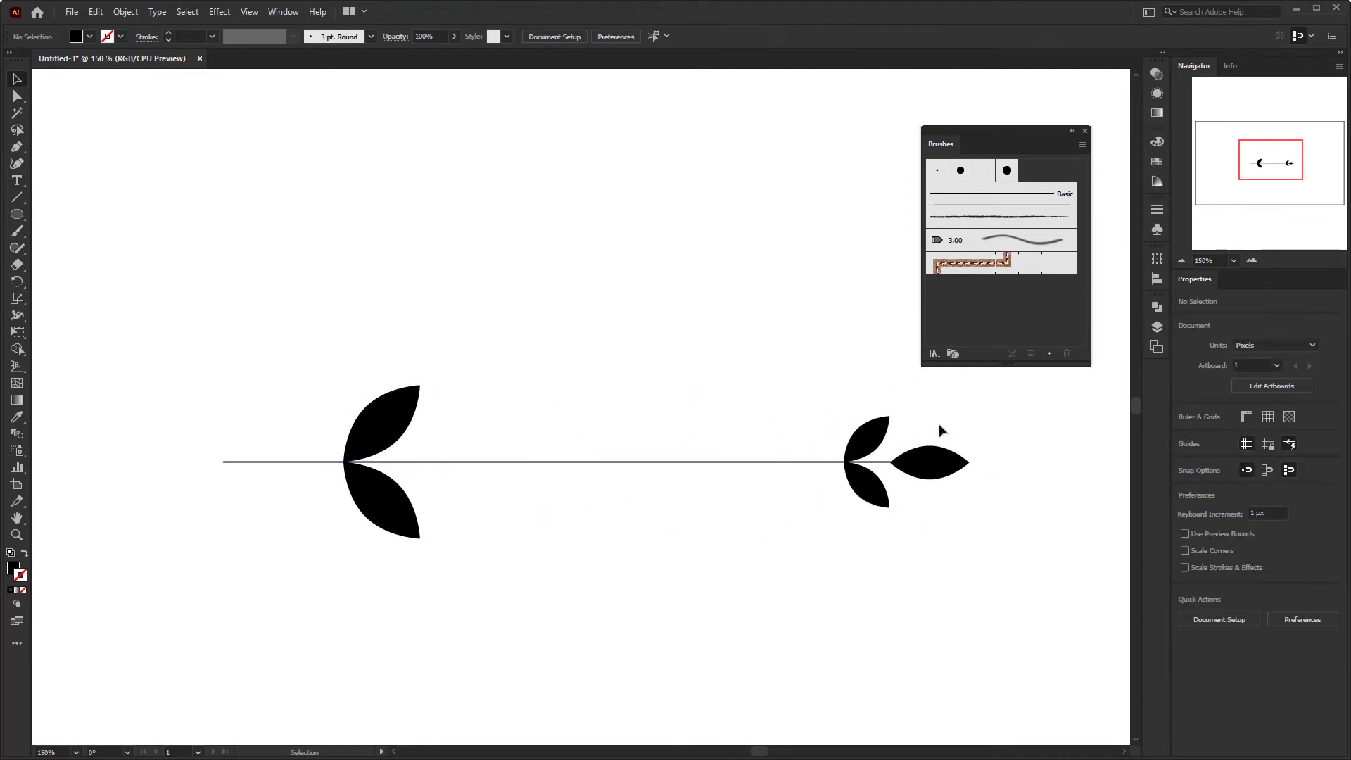
pyautogui.moveTo(769, 379); pyautogui.dragTo(730, 336)
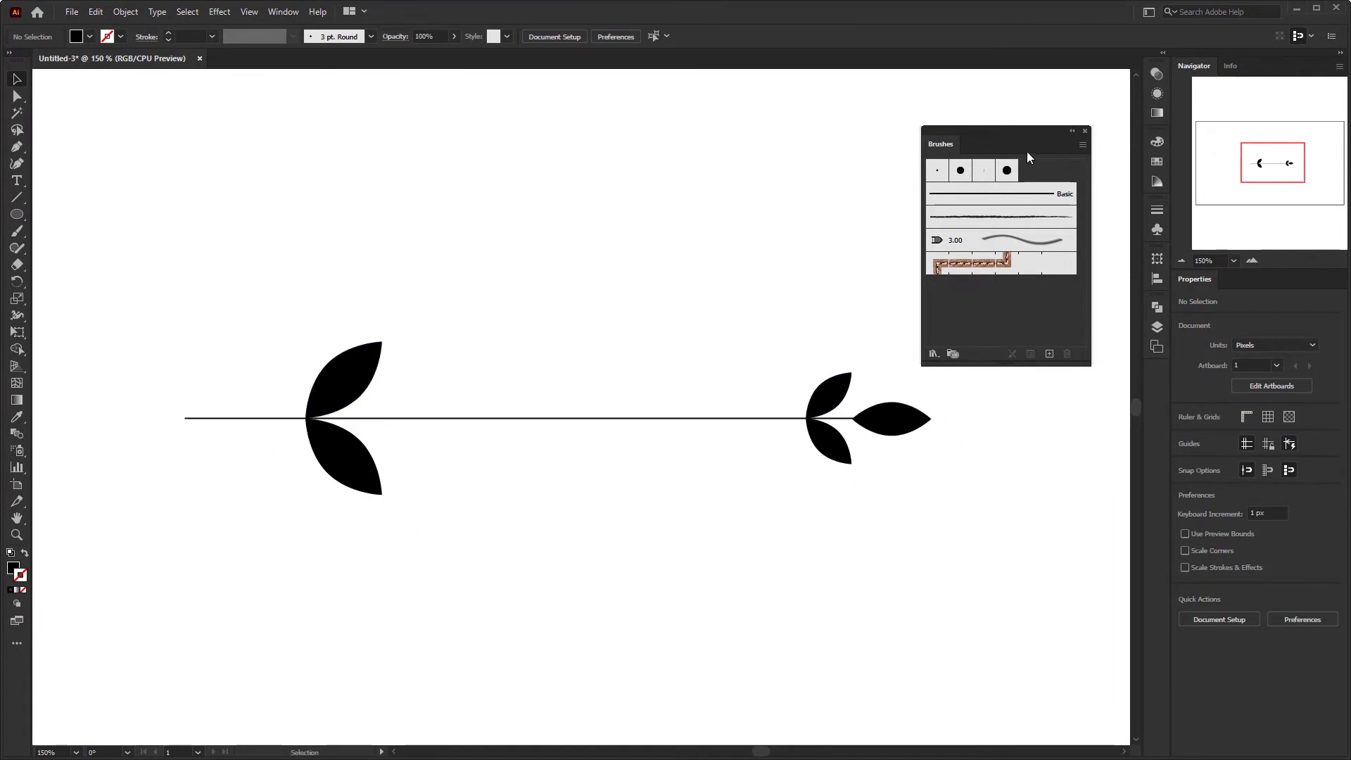
pyautogui.moveTo(1029, 143); pyautogui.dragTo(1055, 98)
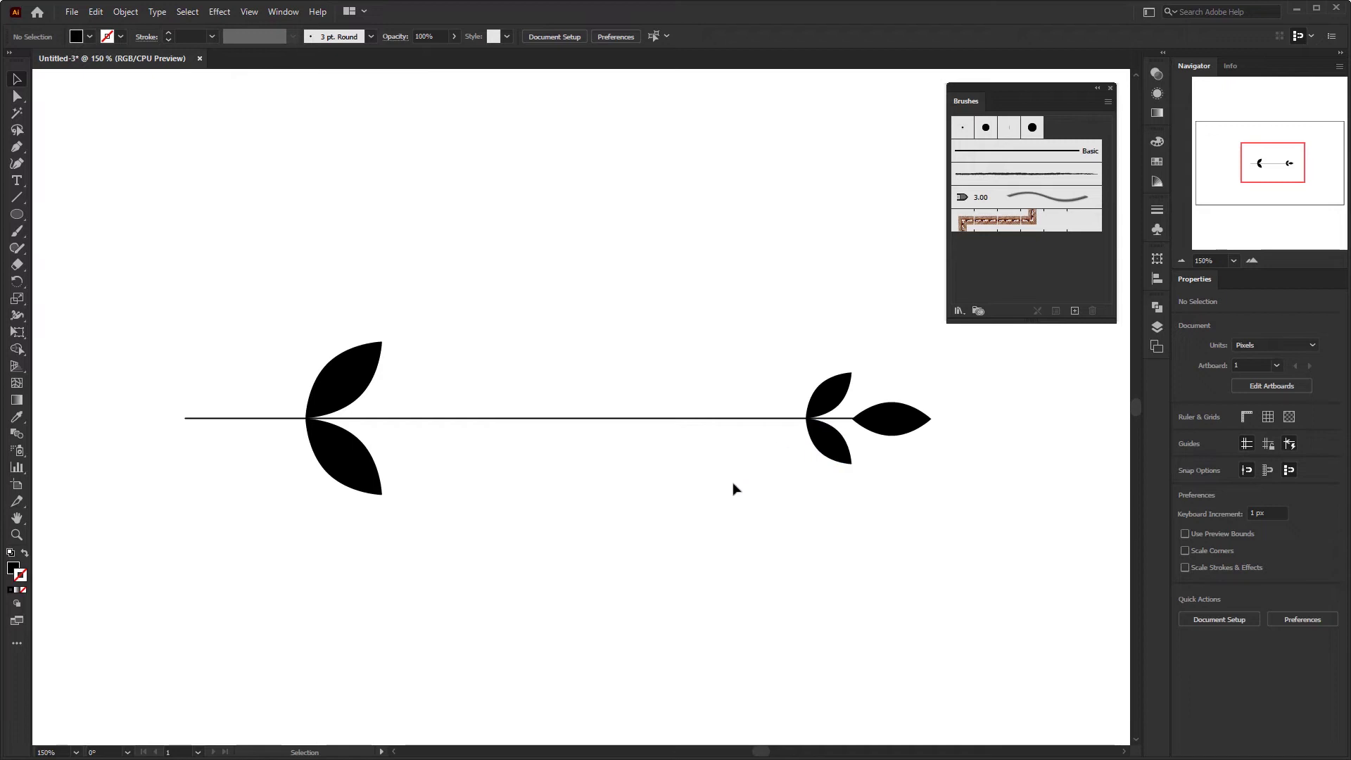
pyautogui.moveTo(722, 510)
pyautogui.mouseDown()
pyautogui.moveTo(721, 537)
pyautogui.moveTo(739, 537)
pyautogui.mouseUp()
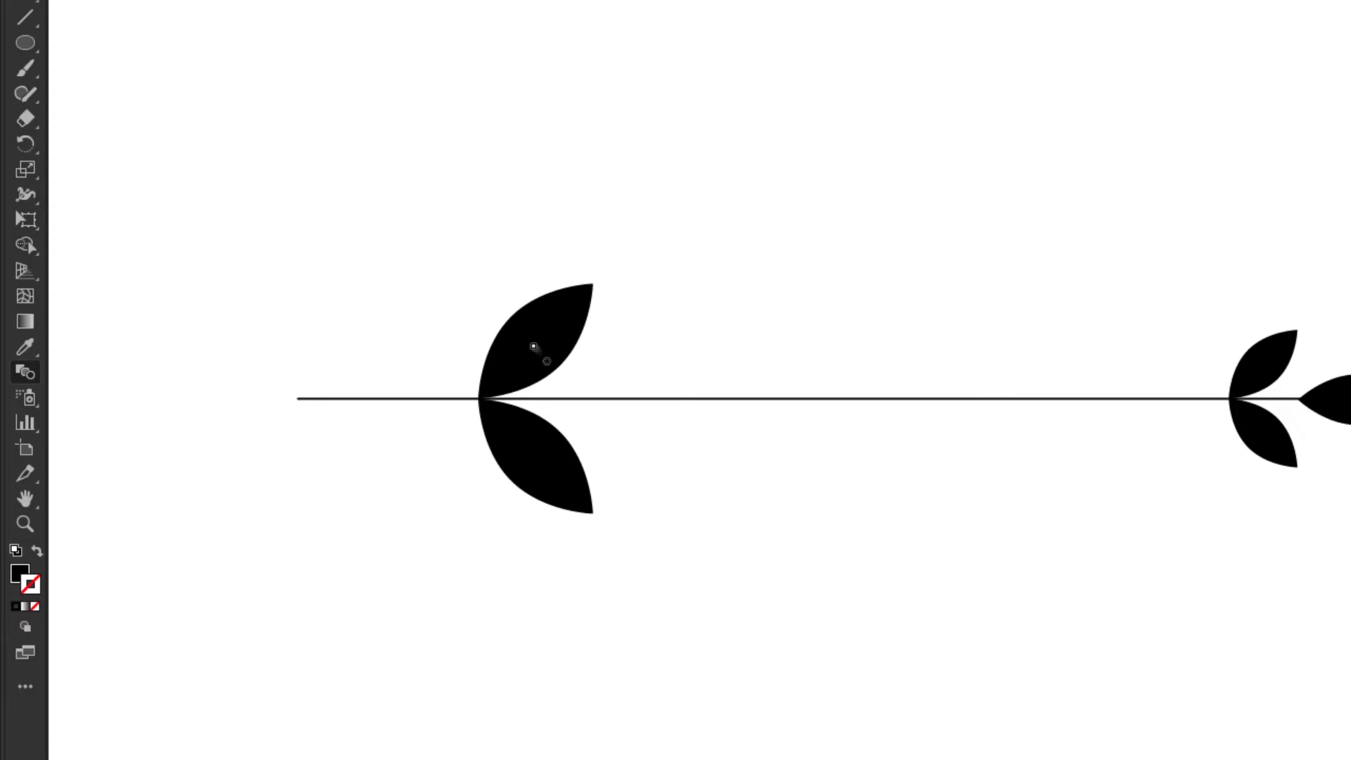
# Step: Blend the large and small leaf pairs using Specified Steps spacing of 6
pyautogui.click(1260, 359)
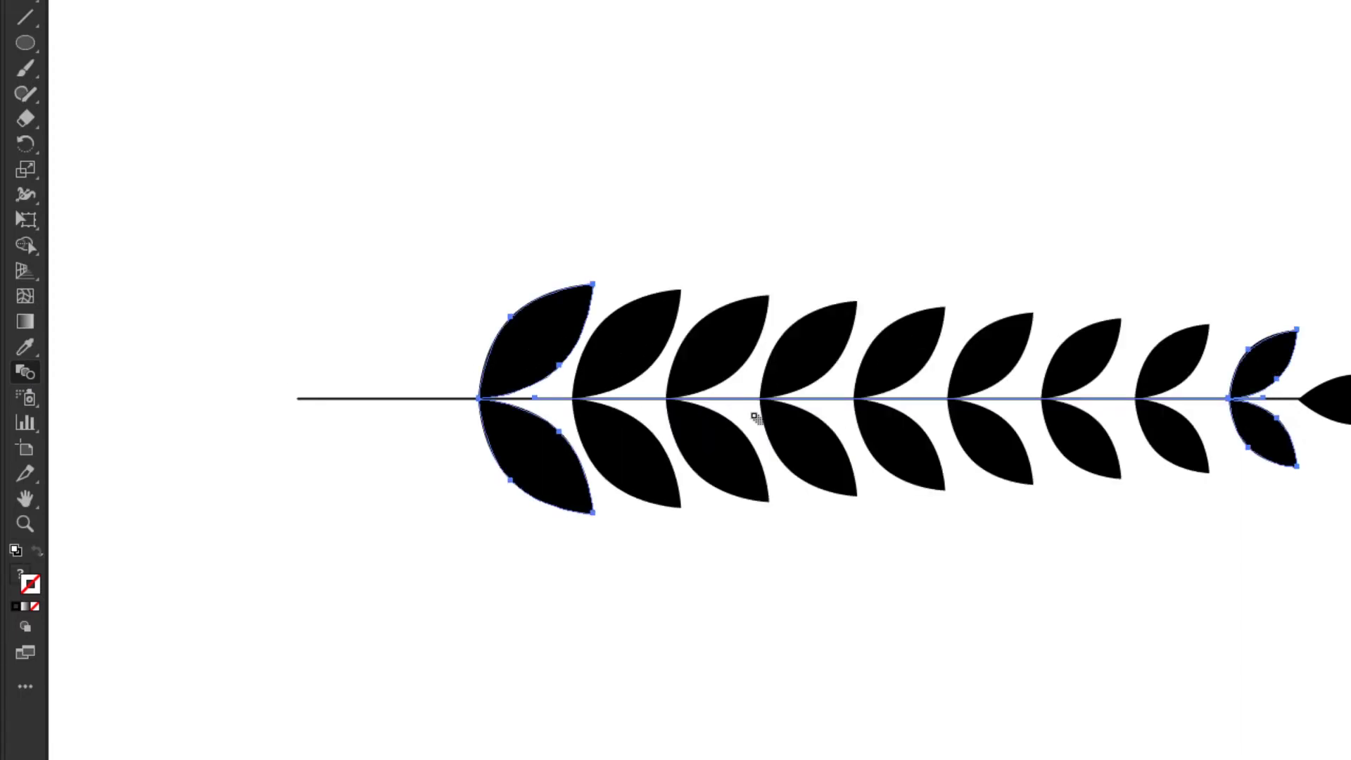
pyautogui.doubleClick(23, 373)
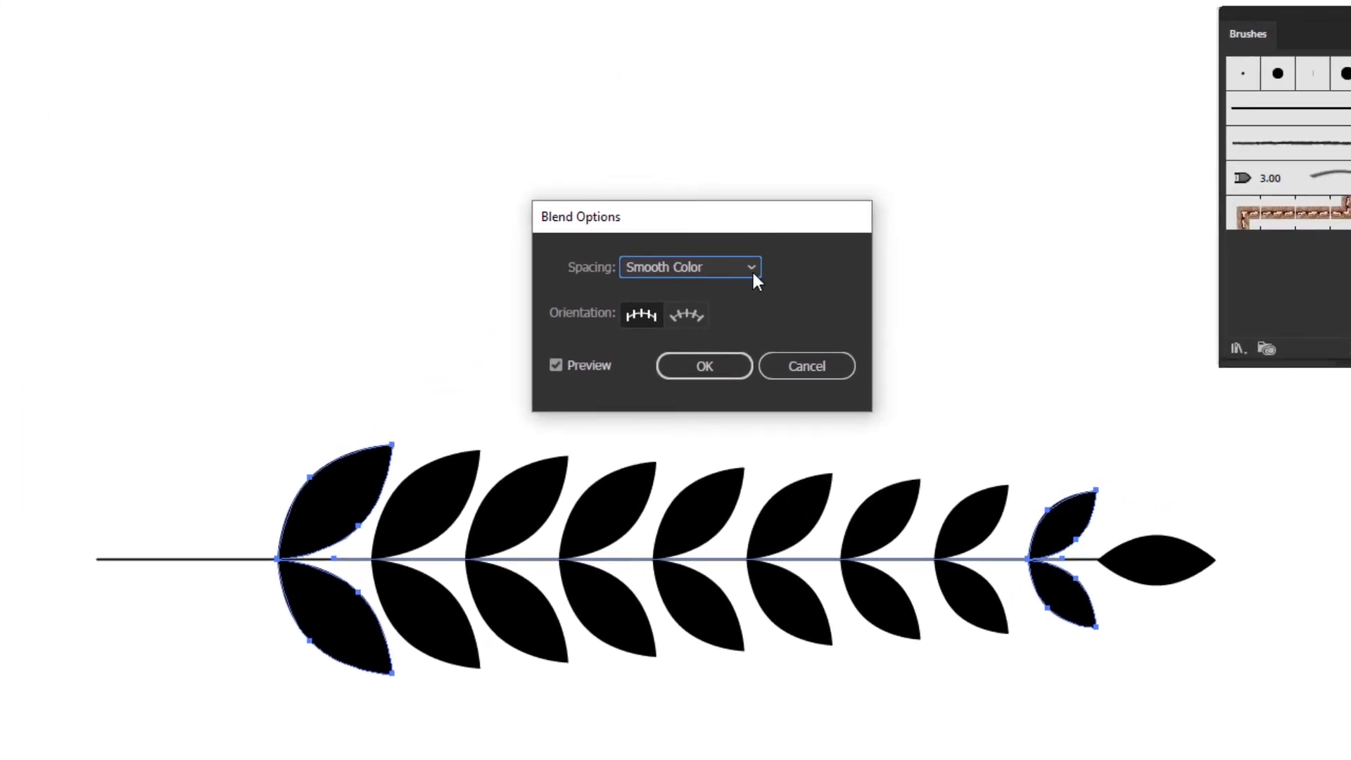
pyautogui.click(752, 268)
pyautogui.click(729, 319)
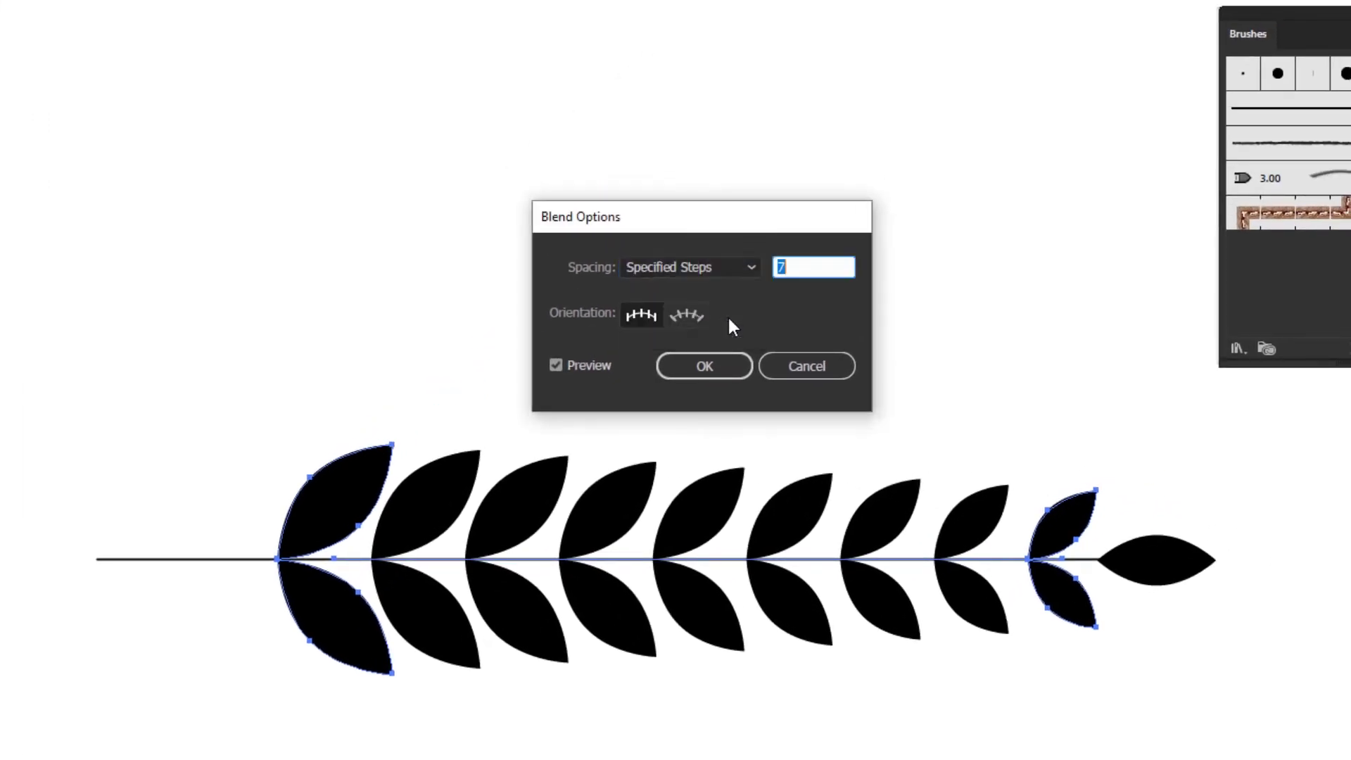
pyautogui.doubleClick(811, 265)
pyautogui.write('4')
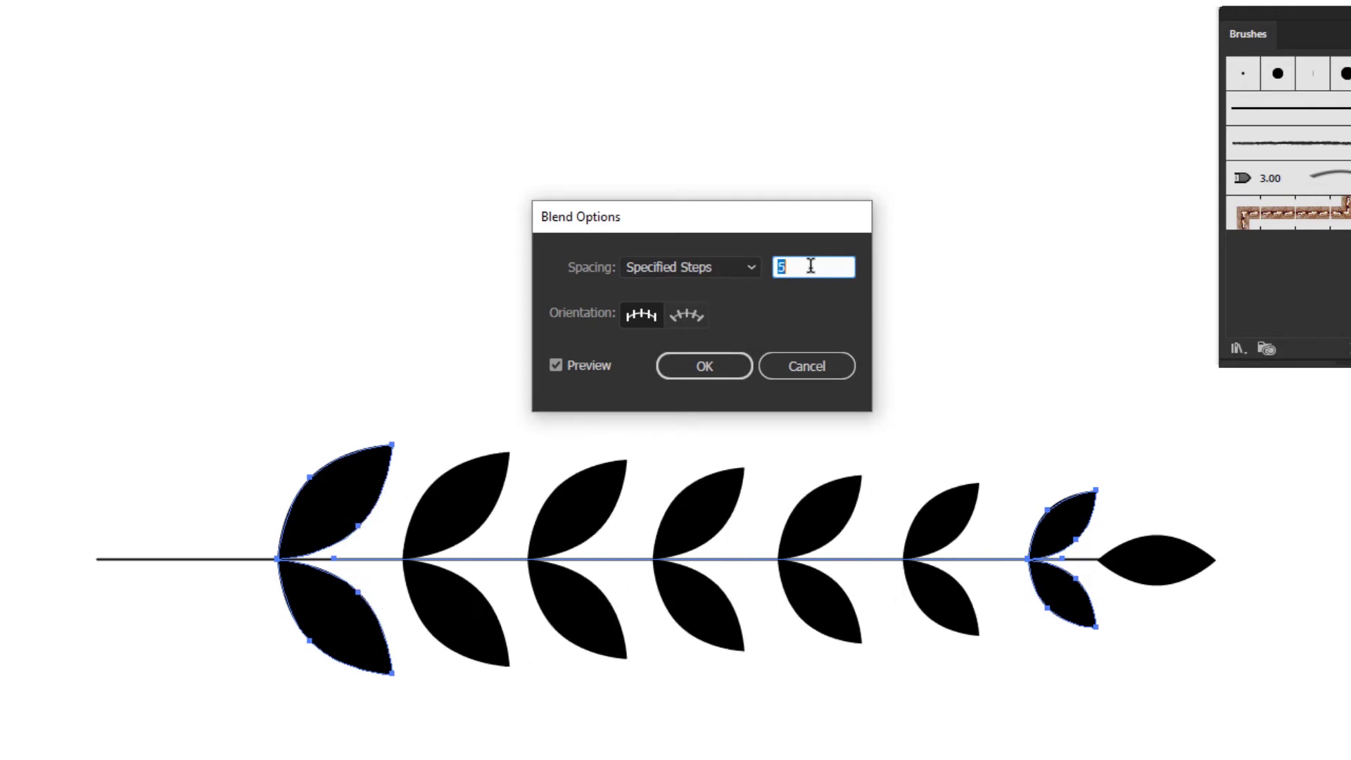
pyautogui.press('Up')
pyautogui.press('Up')
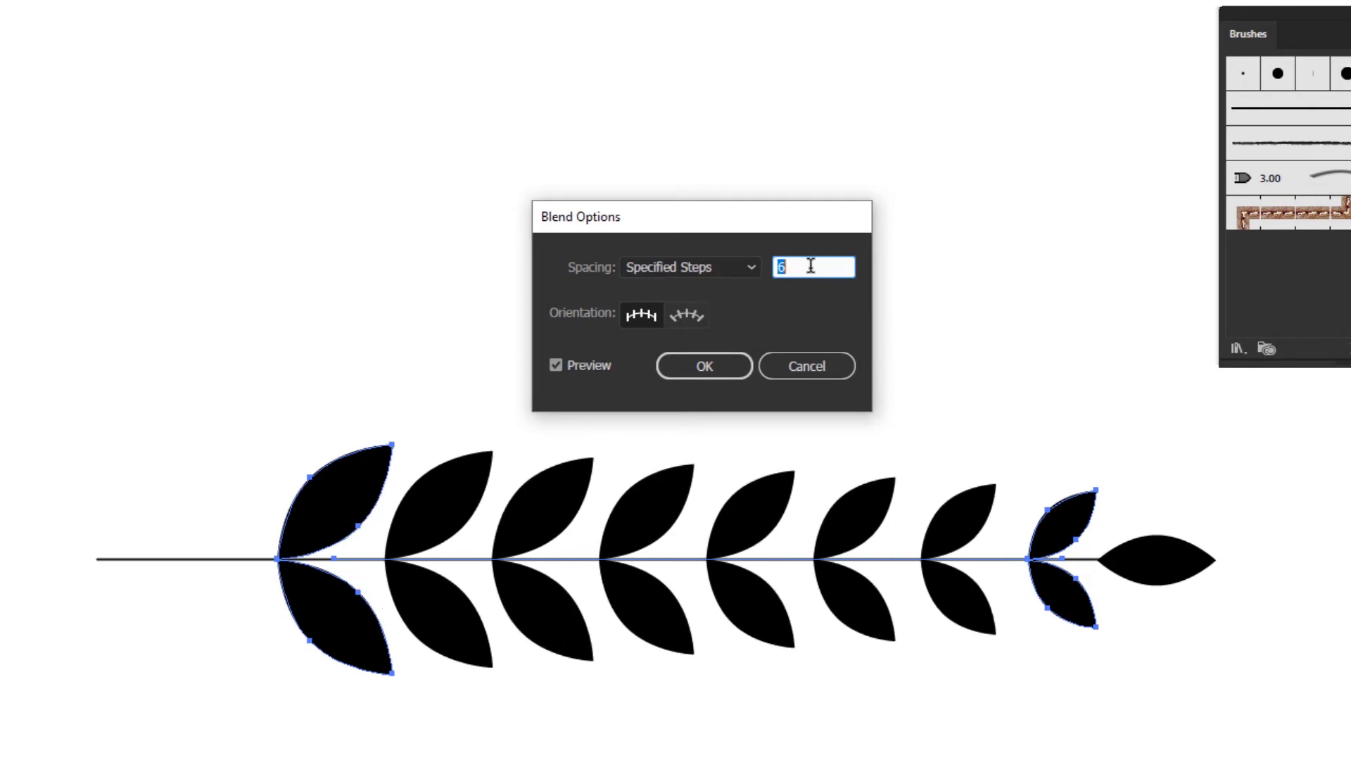
pyautogui.click(728, 365)
pyautogui.click(728, 365)
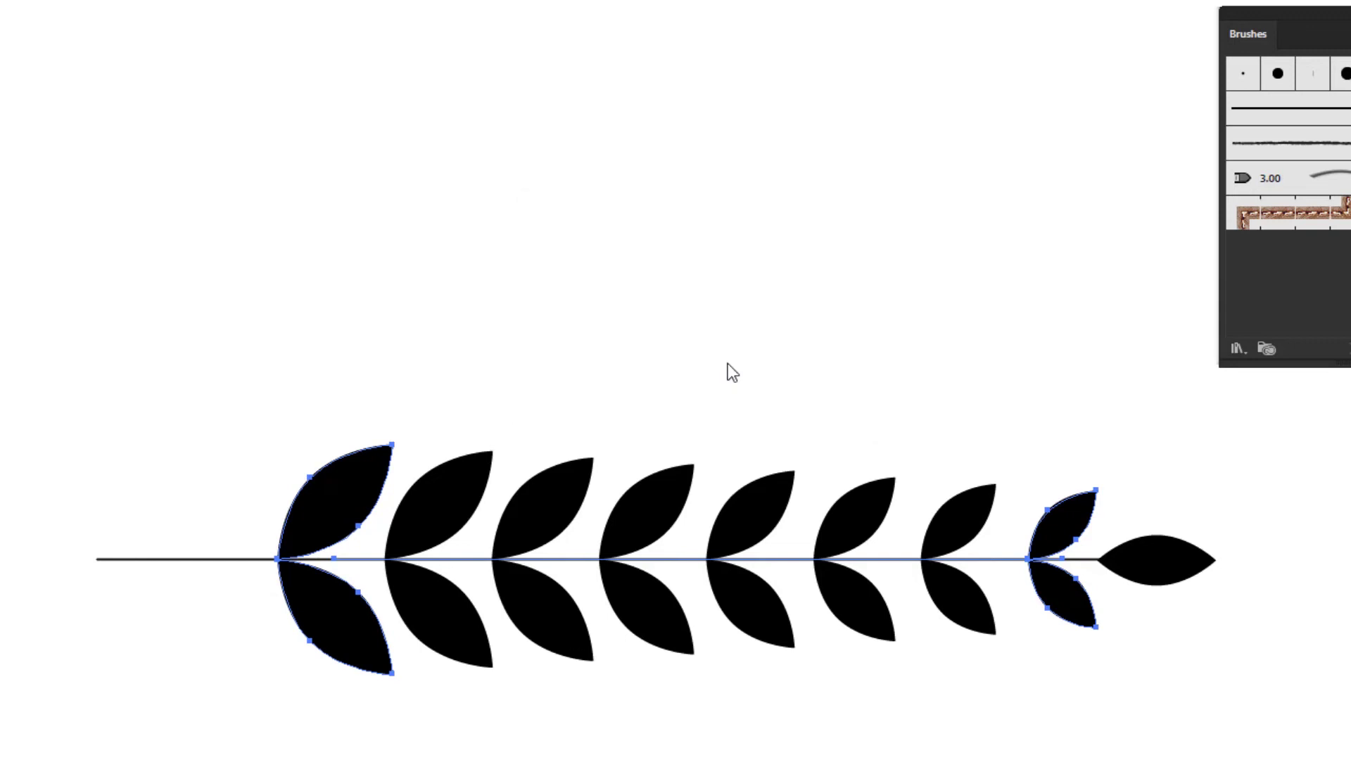
# Step: Drag the stem's left end point further out to the left
pyautogui.press('v')
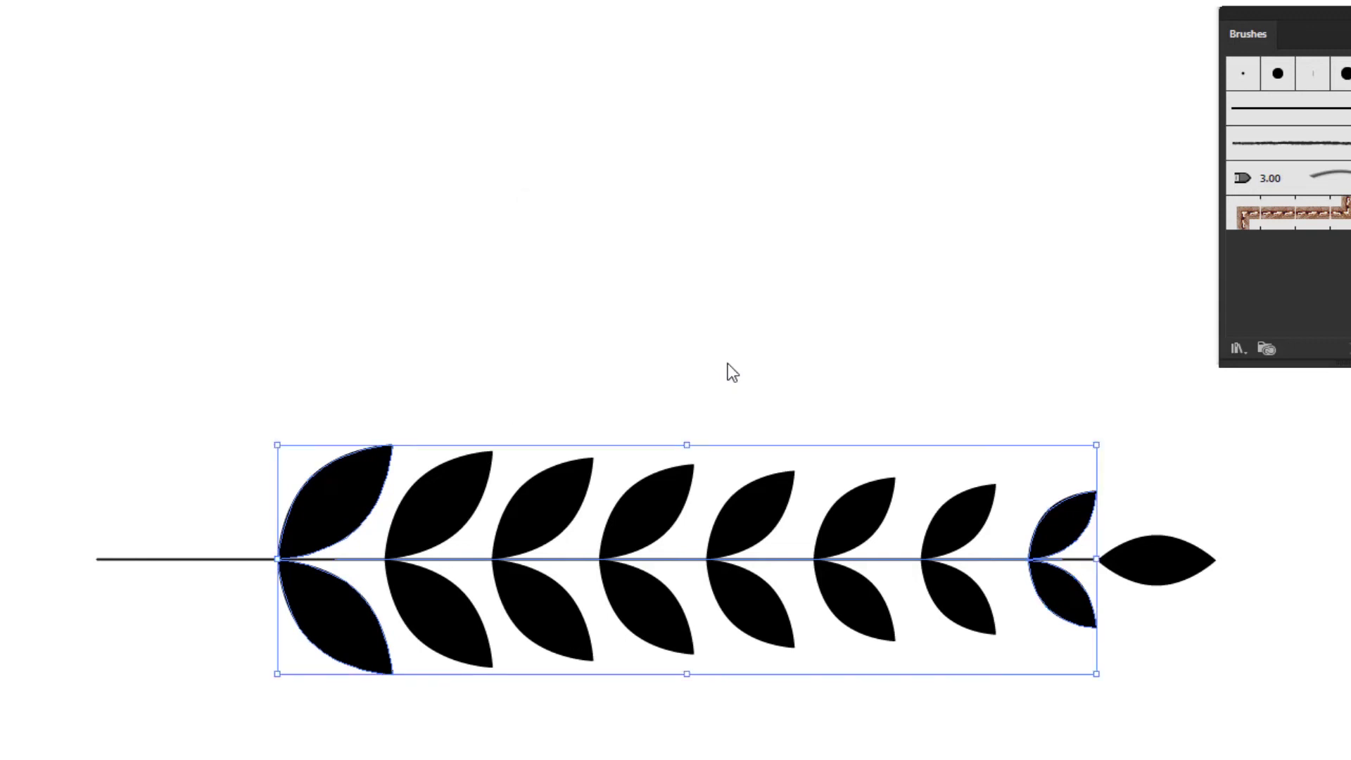
pyautogui.moveTo(211, 380); pyautogui.dragTo(111, 576)
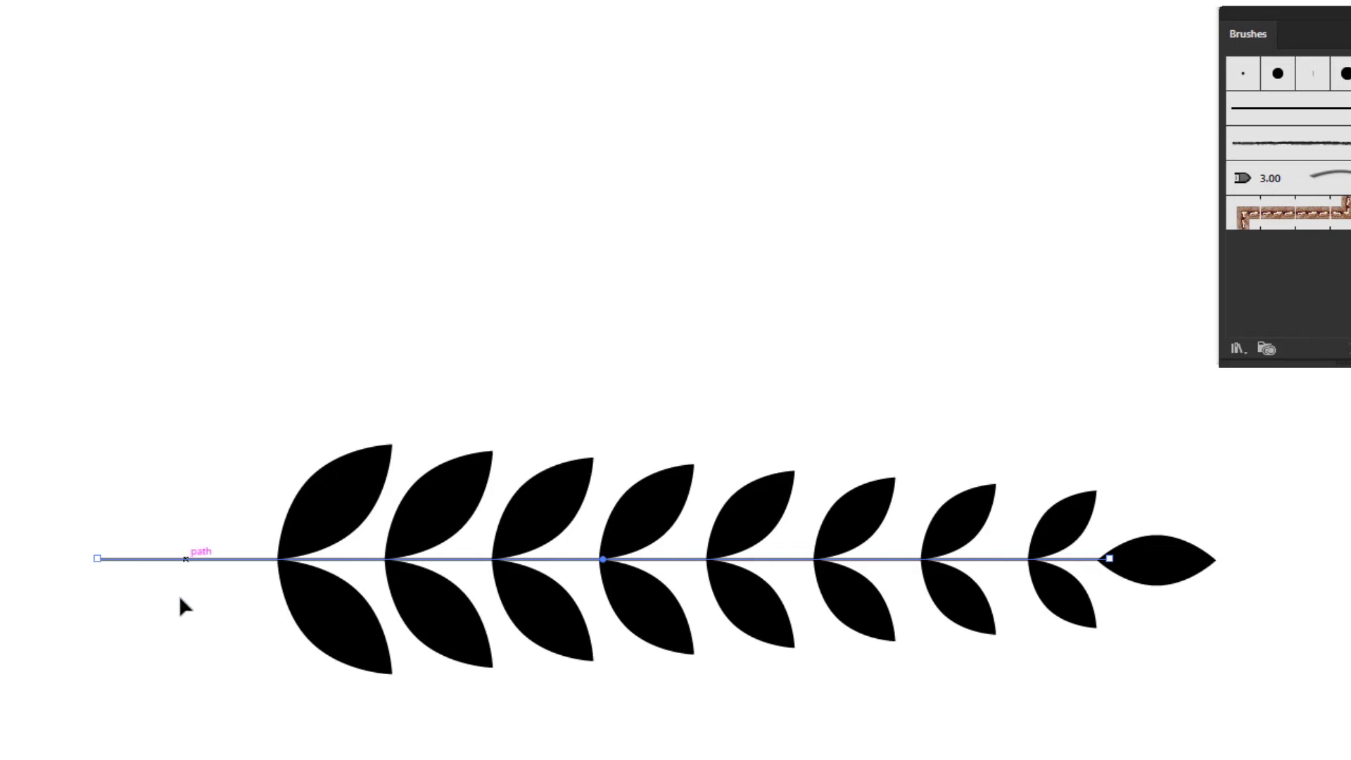
pyautogui.click(183, 618)
pyautogui.moveTo(183, 619); pyautogui.dragTo(151, 451)
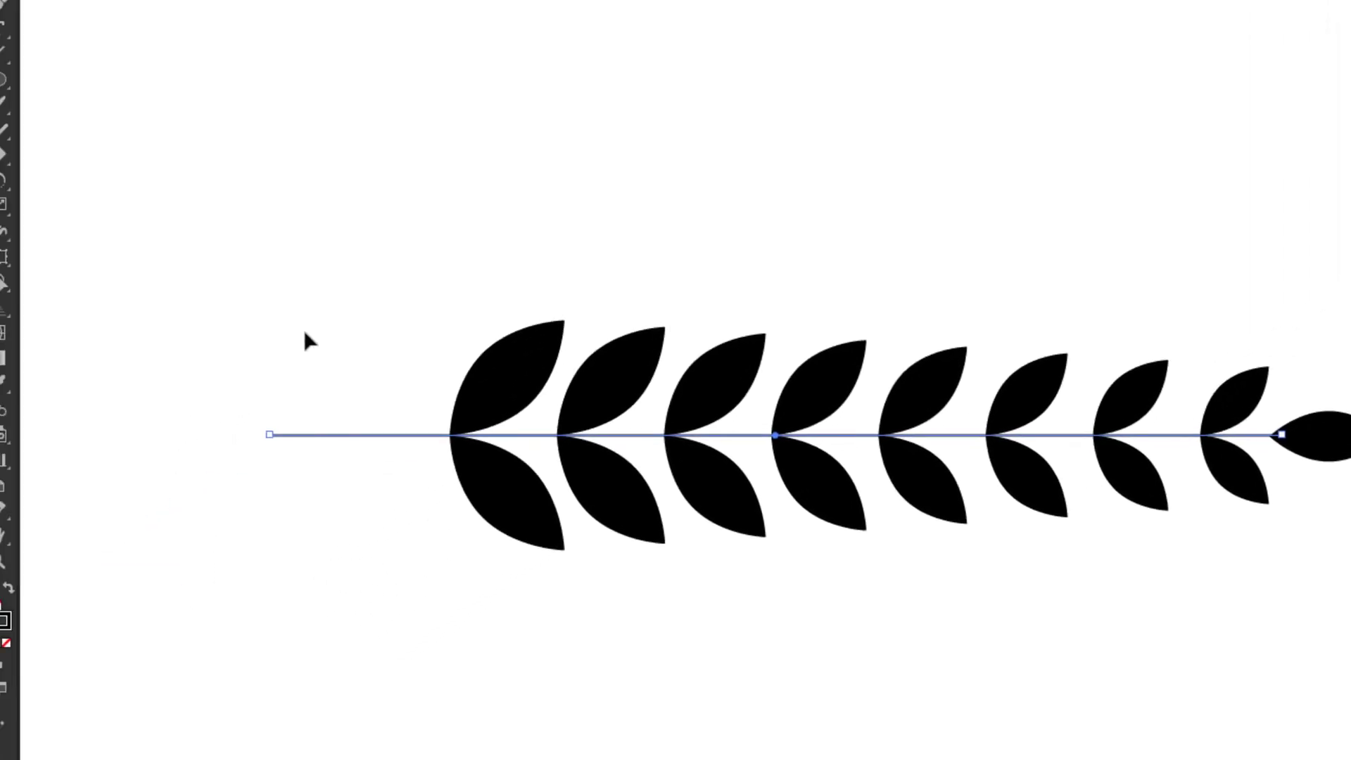
pyautogui.moveTo(299, 416); pyautogui.dragTo(164, 417)
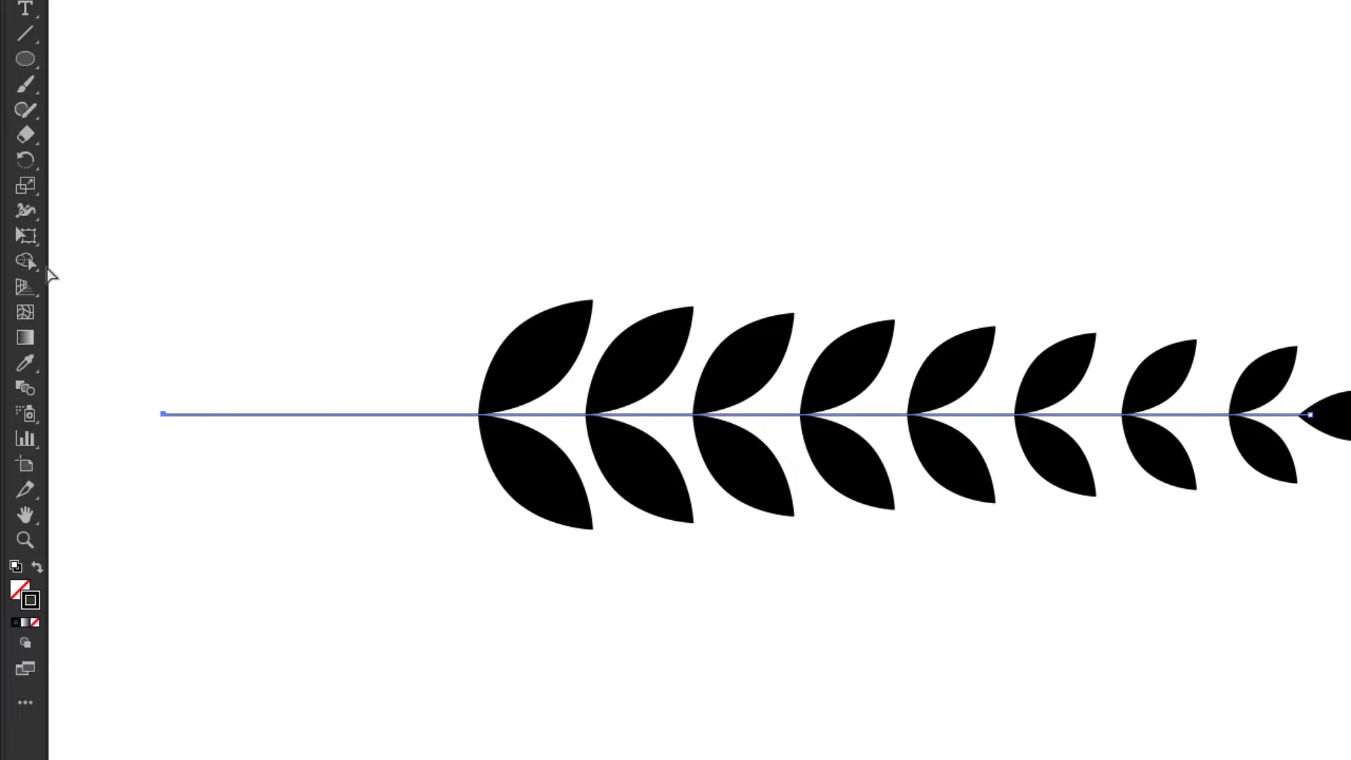
# Step: Taper the stem with the Width Tool, thick at the left end and thin at the tip
pyautogui.moveTo(25, 216); pyautogui.dragTo(163, 215)
pyautogui.moveTo(162, 415); pyautogui.dragTo(173, 394)
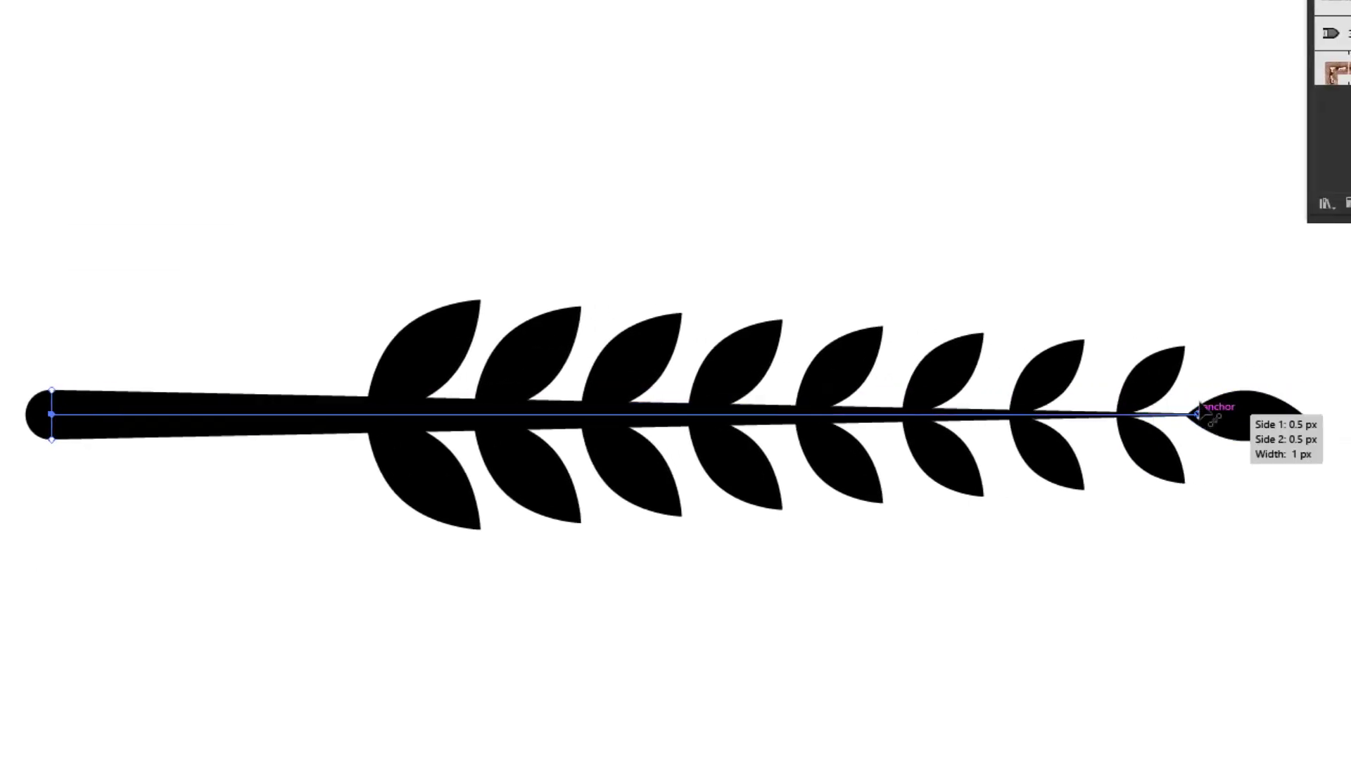
pyautogui.moveTo(1198, 415); pyautogui.dragTo(1198, 412)
pyautogui.moveTo(347, 415)
pyautogui.mouseDown()
pyautogui.moveTo(347, 440)
pyautogui.moveTo(347, 423)
pyautogui.mouseUp()
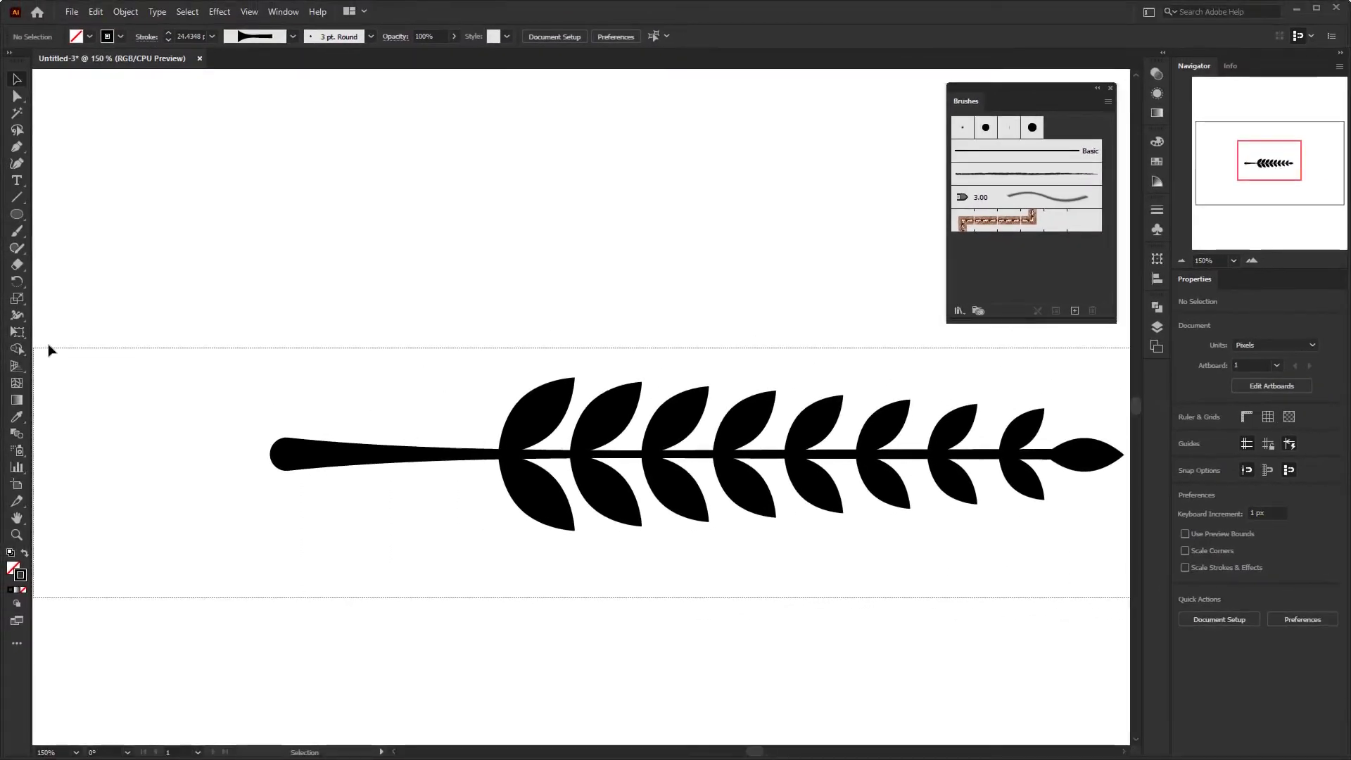
pyautogui.moveTo(50, 350); pyautogui.dragTo(625, 418)
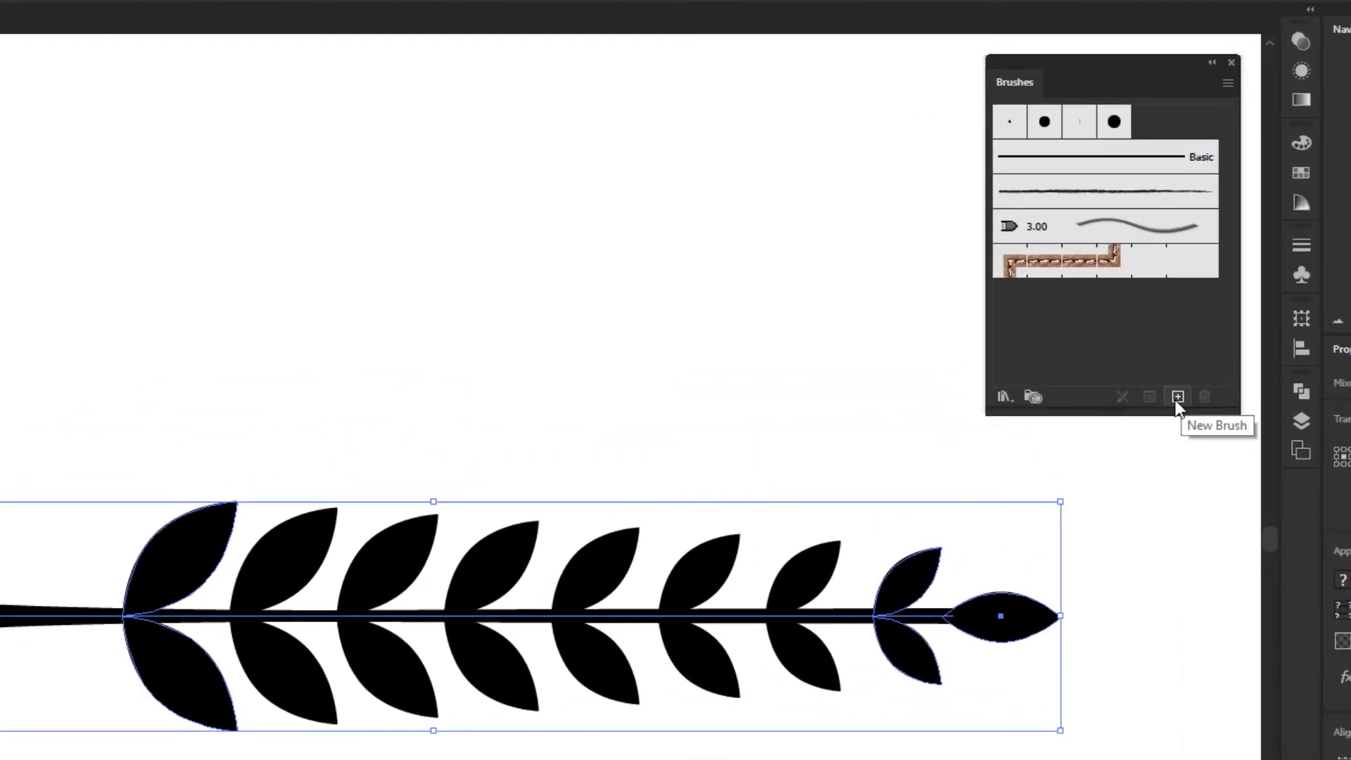
# Step: Drop the leafy branch into the Brushes panel as an Art Brush named 'Laurel'
pyautogui.click(1179, 398)
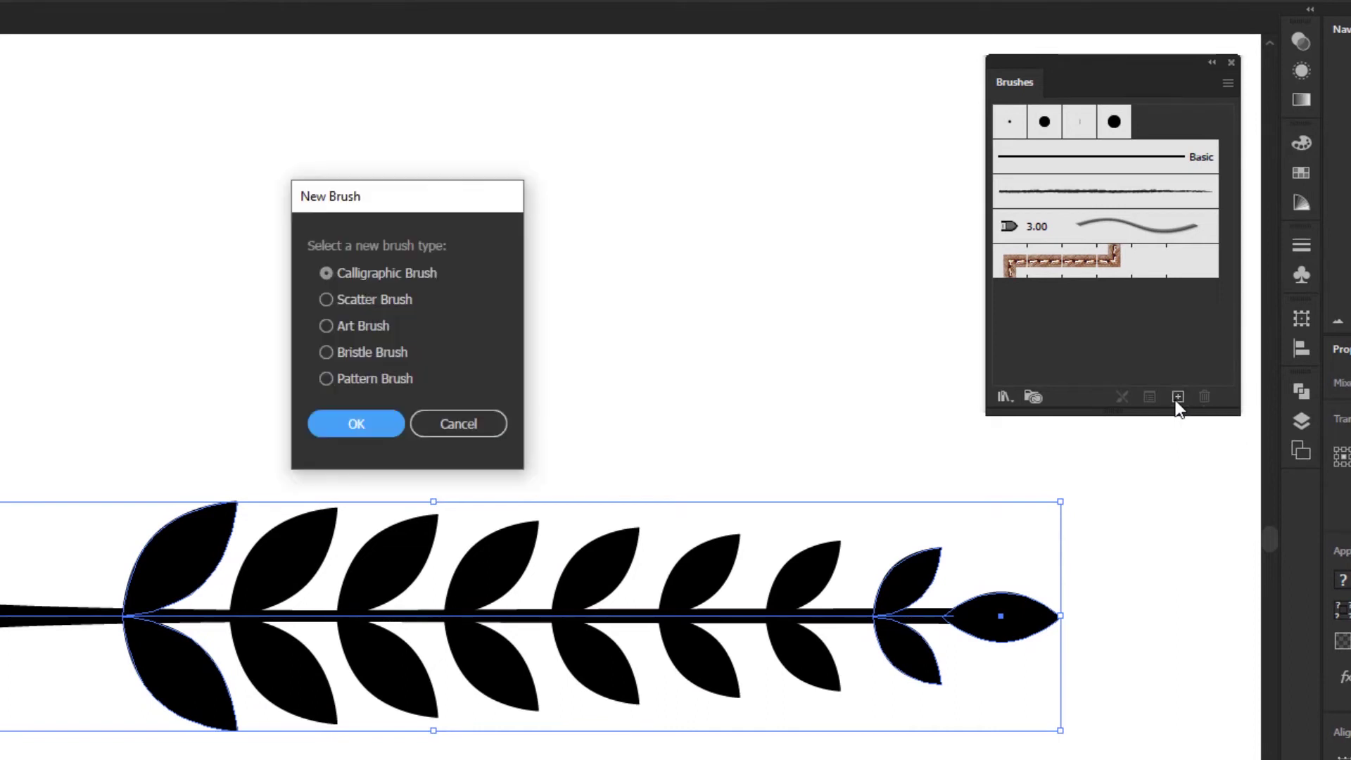
pyautogui.press('Escape')
pyautogui.moveTo(704, 593)
pyautogui.mouseDown()
pyautogui.moveTo(834, 452)
pyautogui.moveTo(998, 319)
pyautogui.moveTo(1021, 318)
pyautogui.mouseUp()
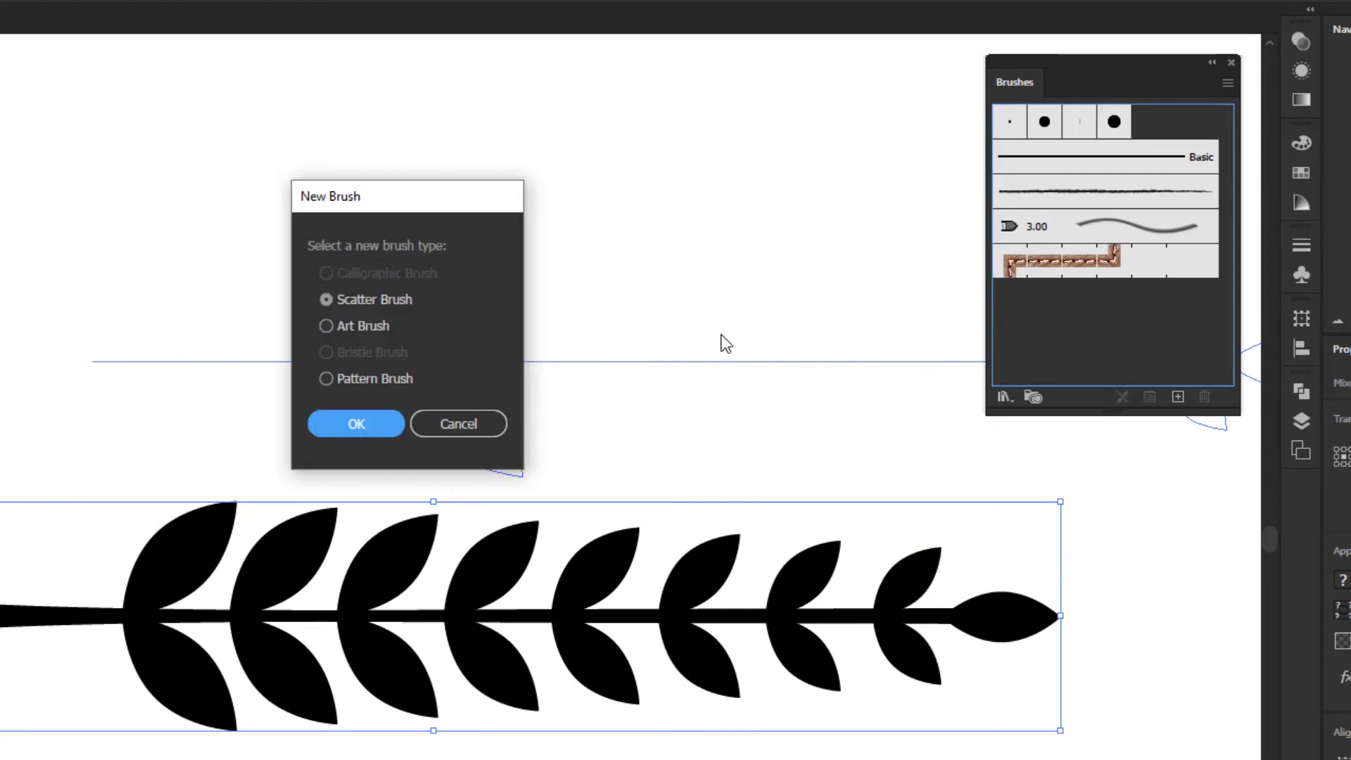
pyautogui.moveTo(355, 210); pyautogui.dragTo(378, 192)
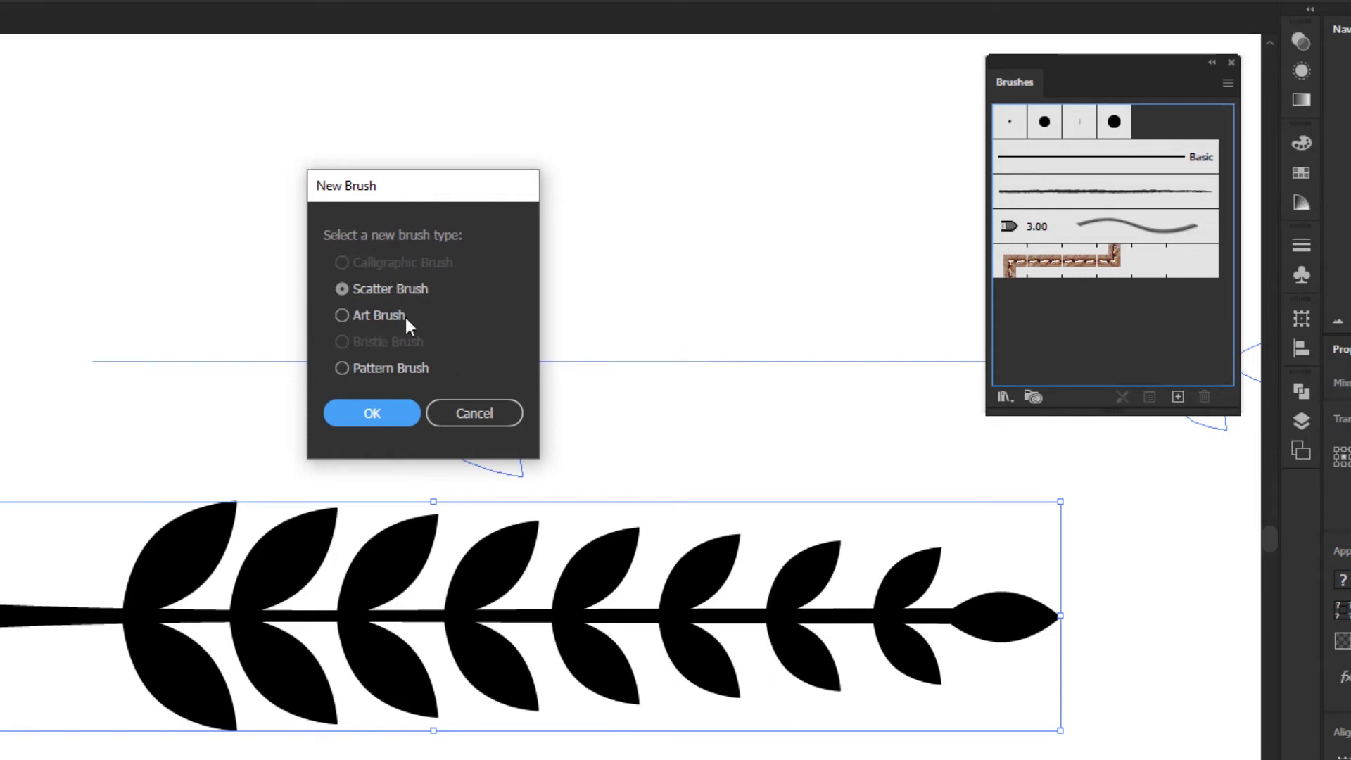
pyautogui.click(380, 316)
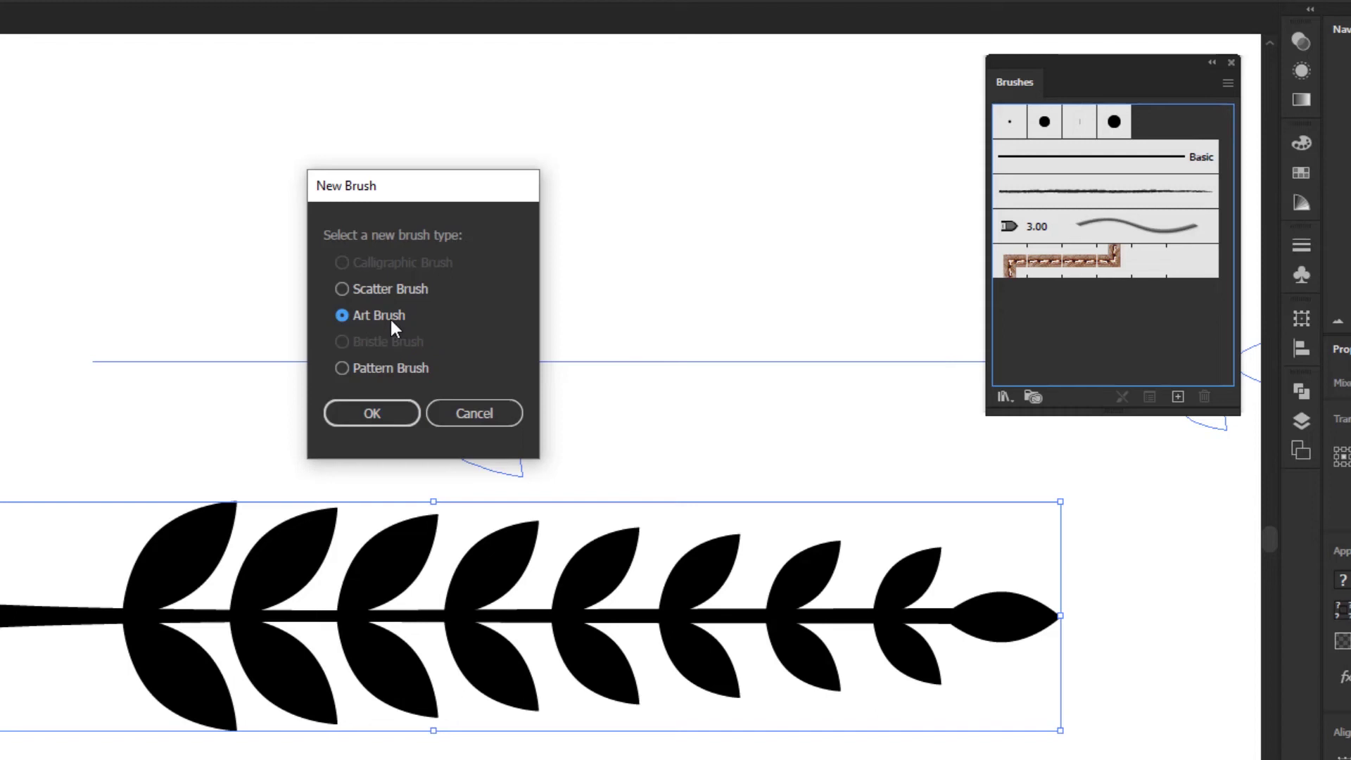
pyautogui.click(370, 413)
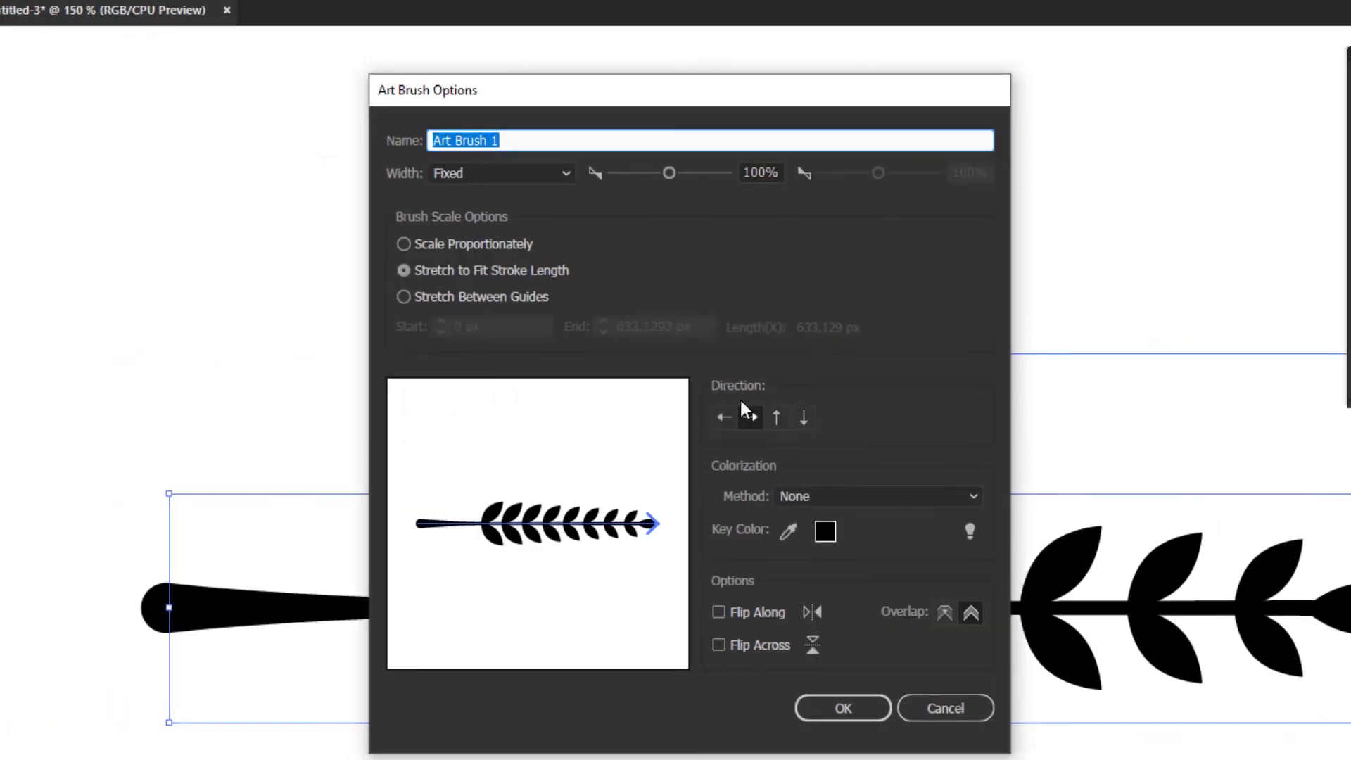
pyautogui.write('Laurel')
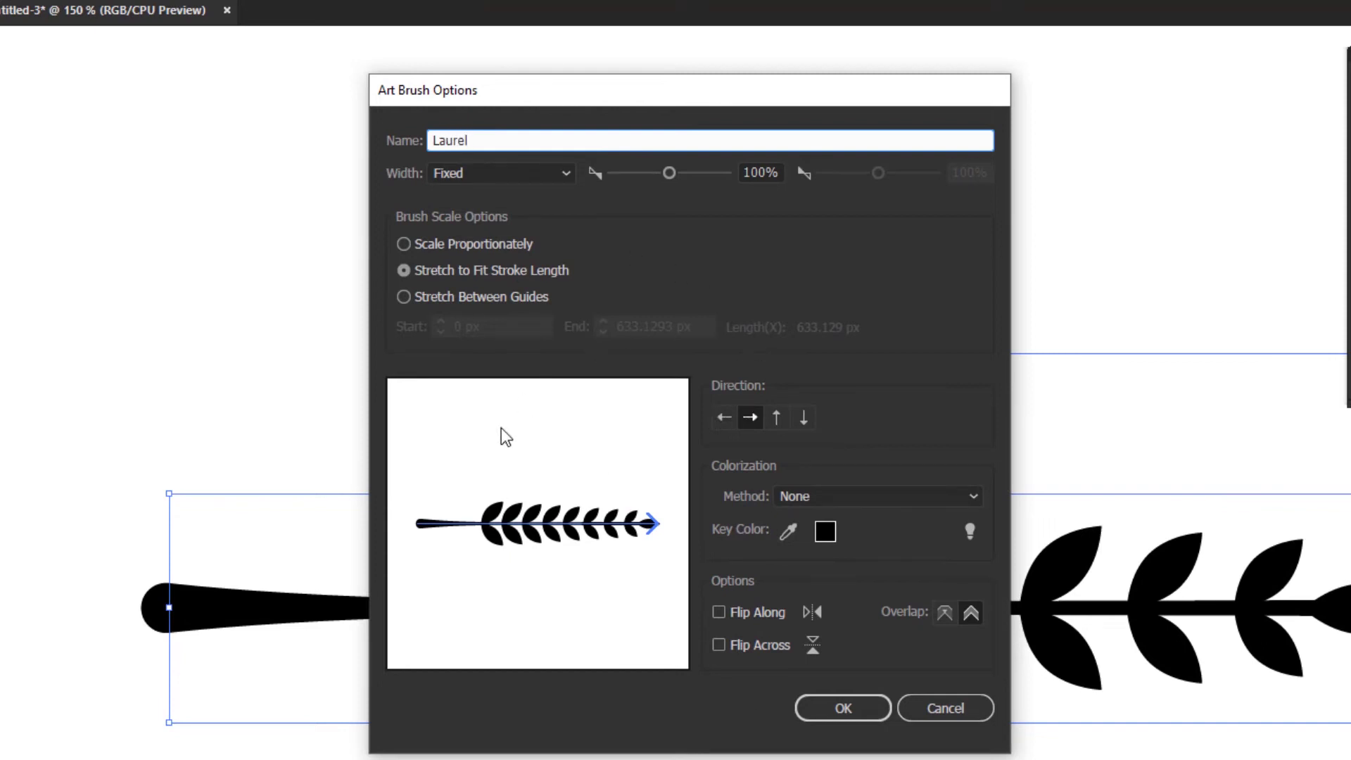
pyautogui.click(837, 711)
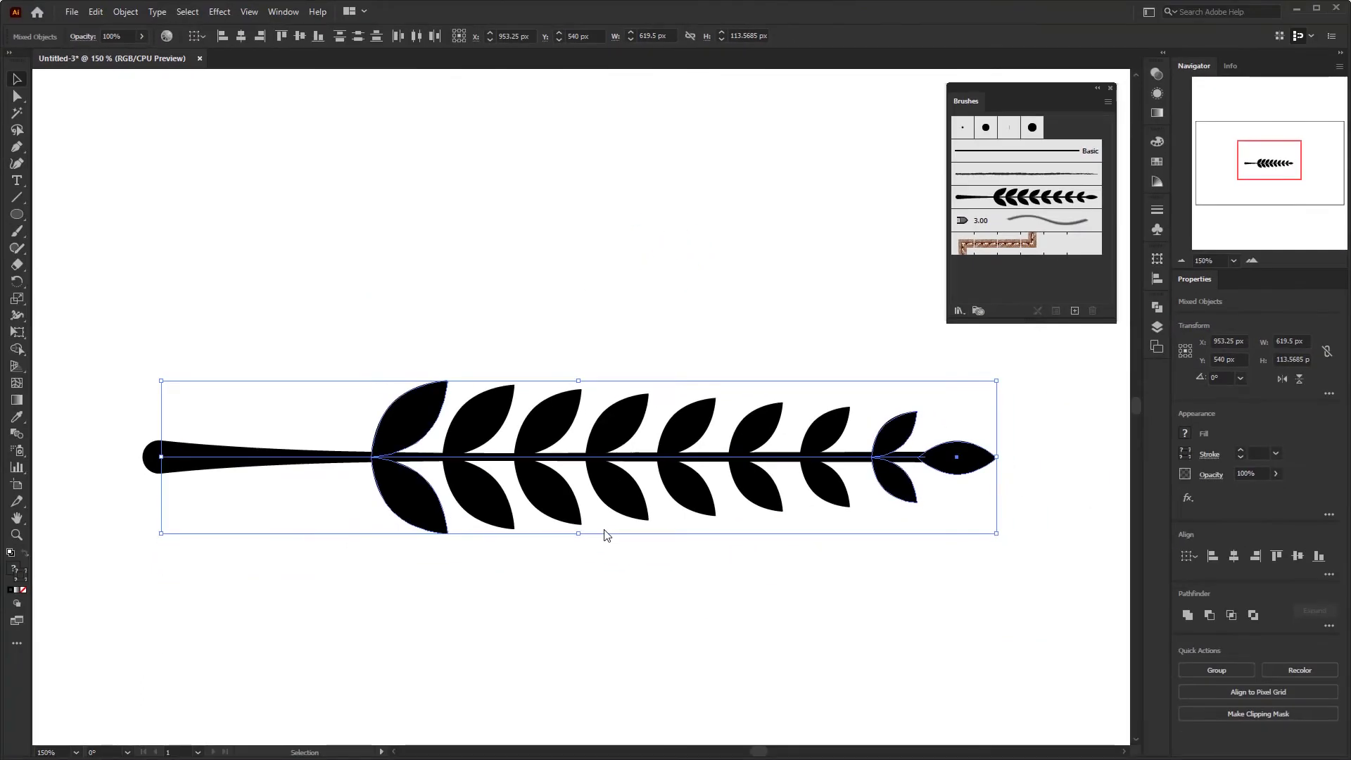
# Step: Marquee-select the whole laurel branch and drag it above the artboard
pyautogui.click(619, 609)
pyautogui.scroll(-2, 619, 610)
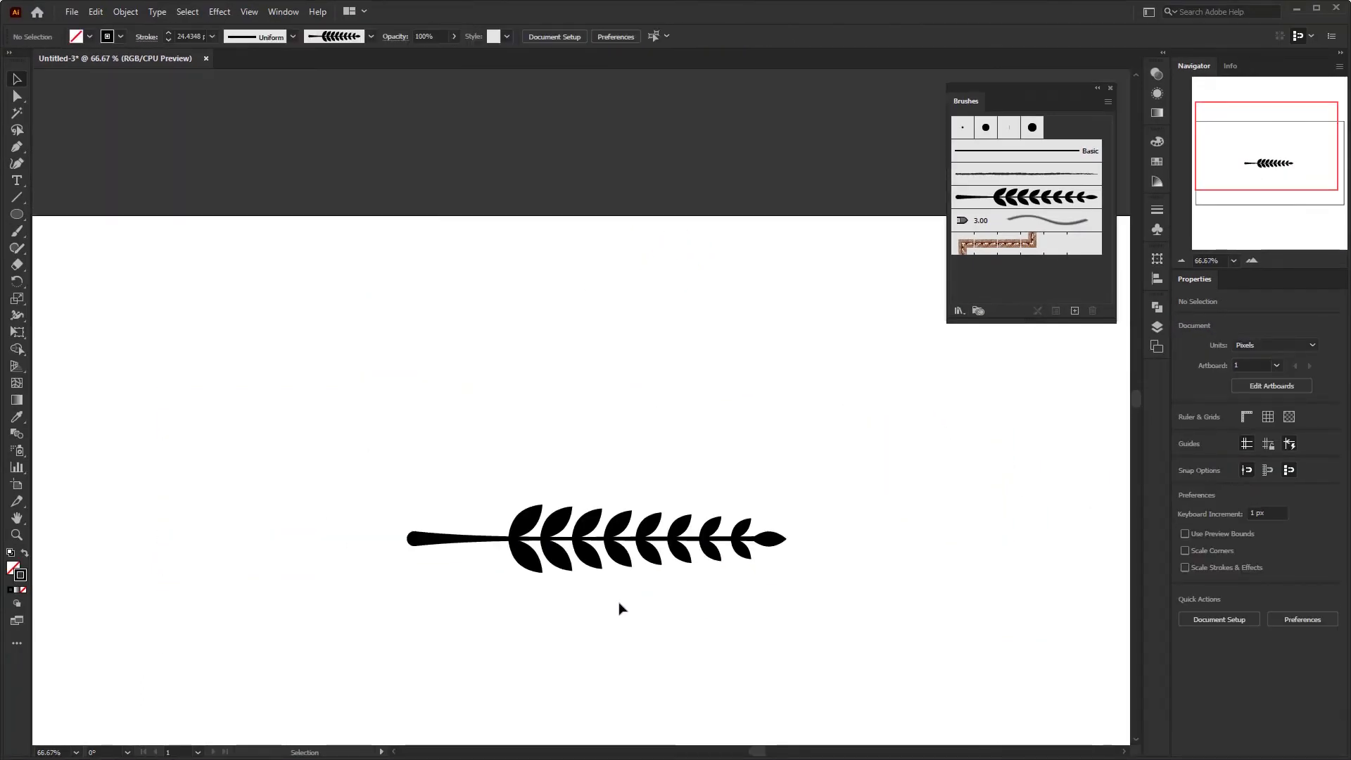
pyautogui.scroll(-1, 618, 610)
pyautogui.moveTo(616, 590); pyautogui.dragTo(637, 309)
pyautogui.hotkey('ctrl', 'z')
pyautogui.moveTo(401, 375); pyautogui.dragTo(835, 507)
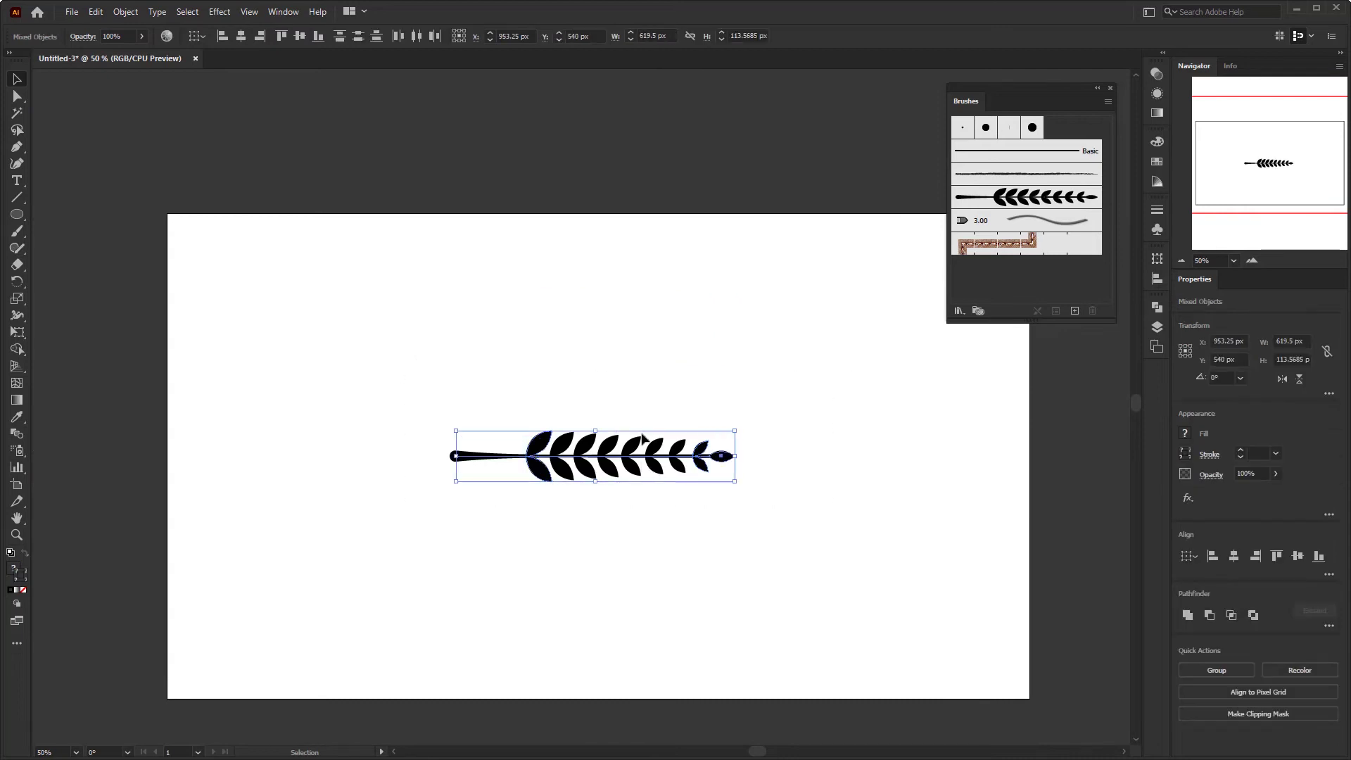
pyautogui.moveTo(645, 451); pyautogui.dragTo(644, 182)
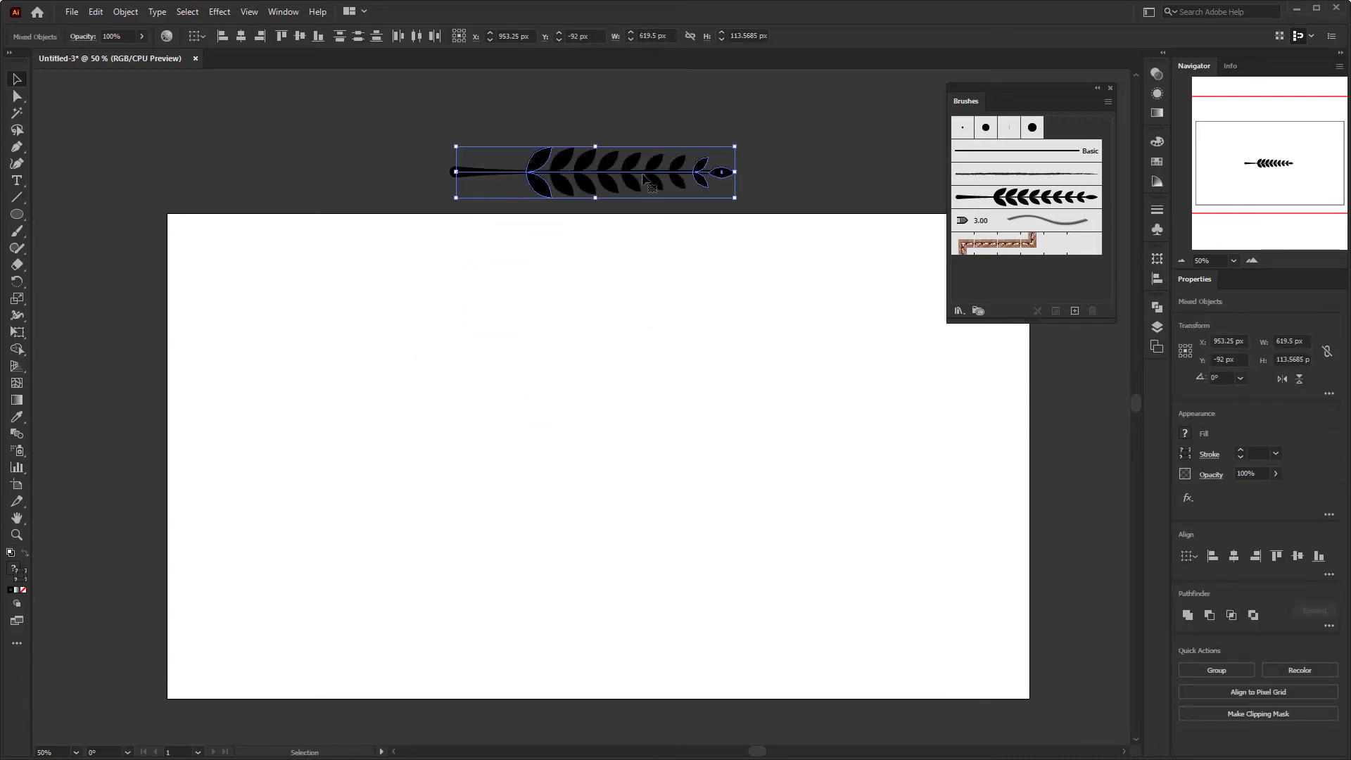
pyautogui.click(754, 394)
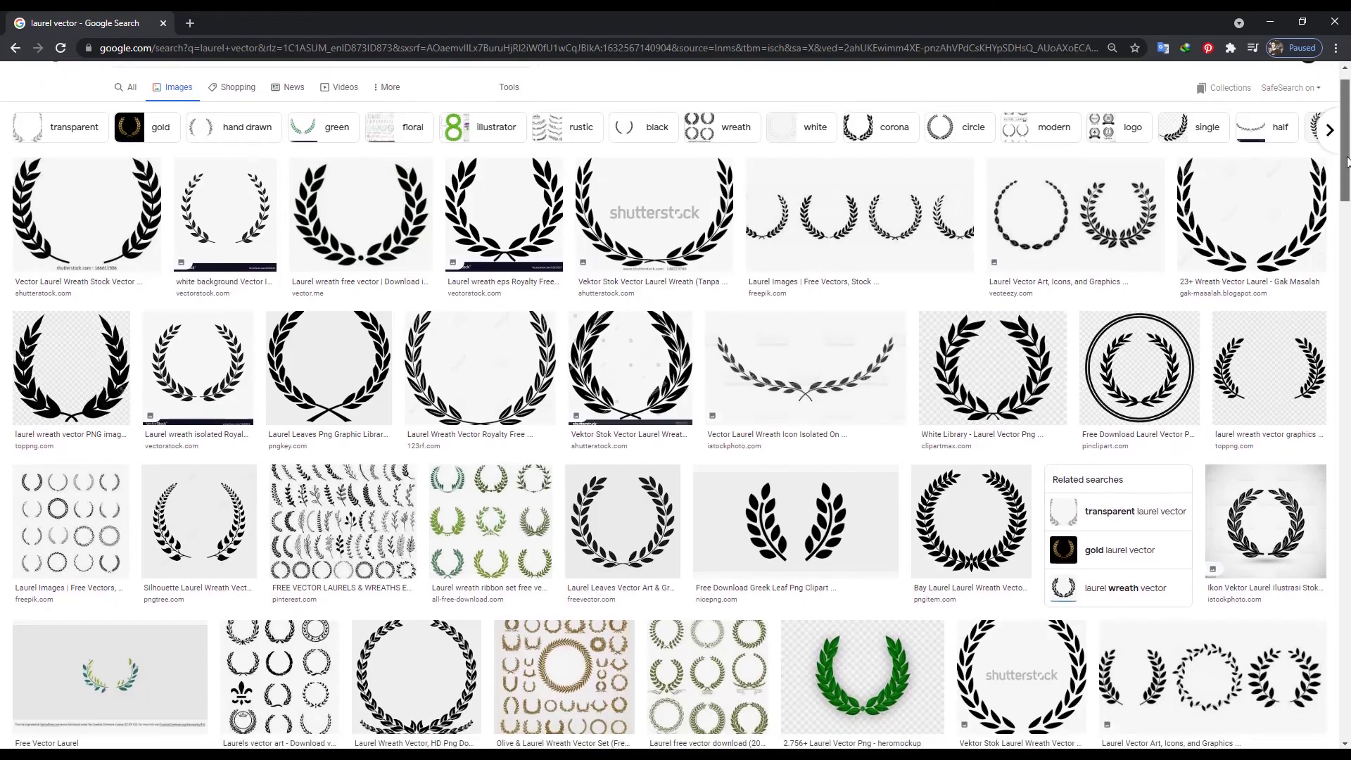
# Step: Browse more laurel wreath reference images, then pick Illustrator's Ellipse Tool
pyautogui.scroll(-3, 1349, 183)
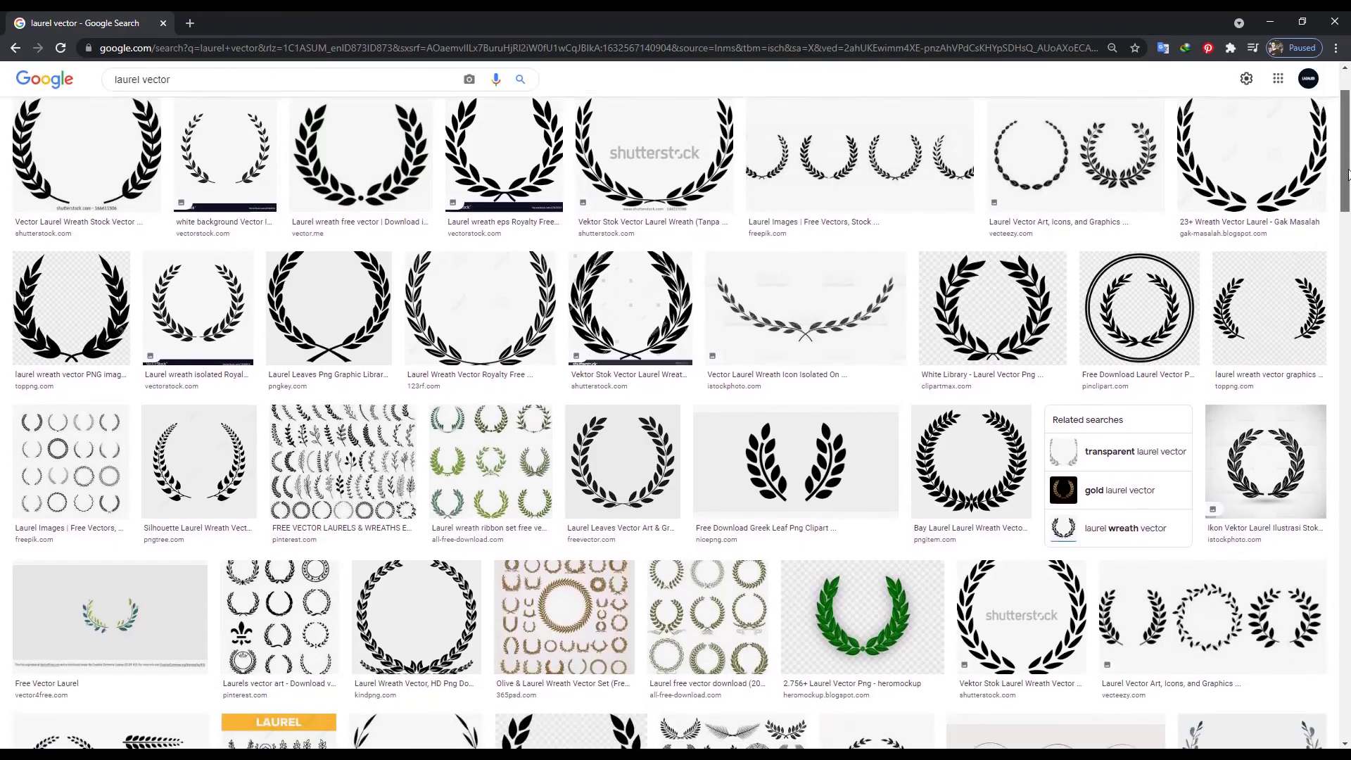
pyautogui.moveTo(1350, 183); pyautogui.dragTo(1349, 292)
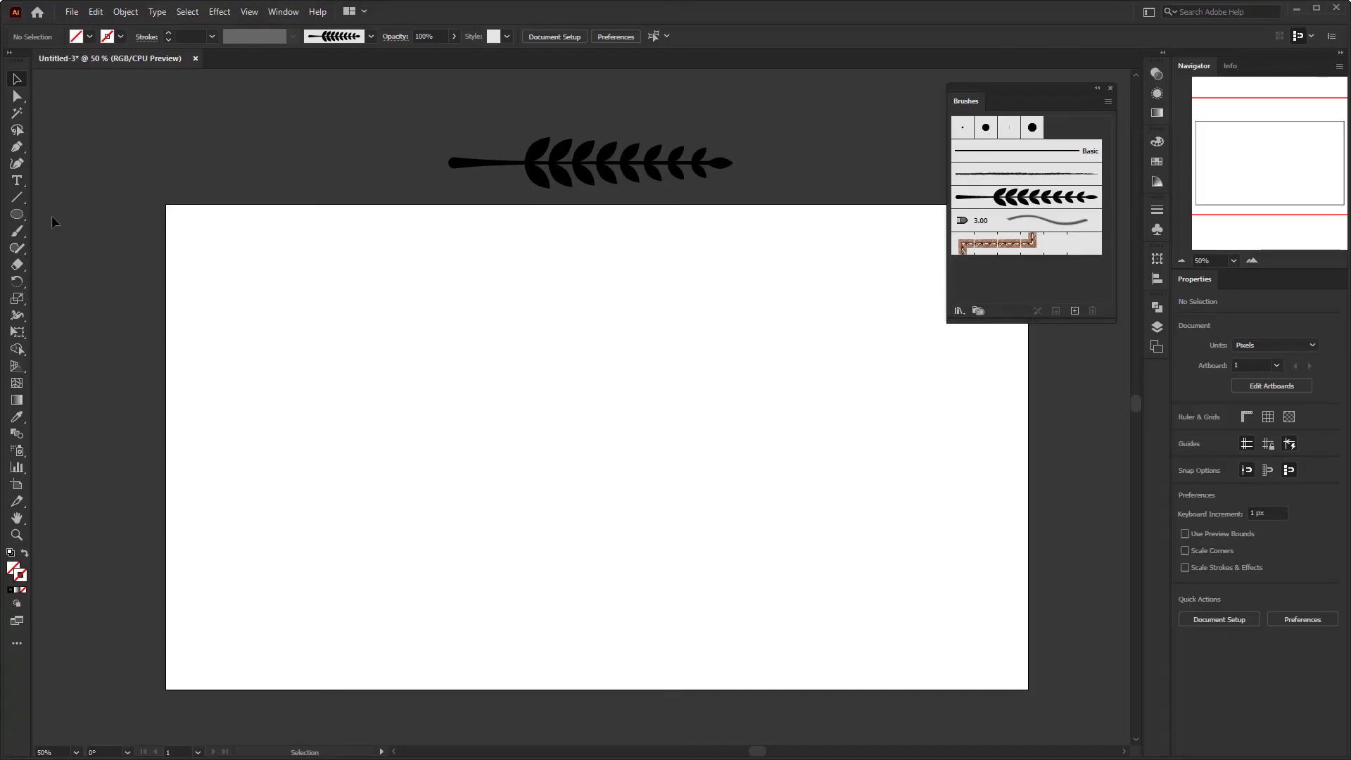
pyautogui.moveTo(17, 214); pyautogui.dragTo(90, 248)
# Step: Draw a 592 × 592 px circle centred on the artboard with a black 1 pt stroke, no fill
pyautogui.moveTo(598, 447); pyautogui.dragTo(728, 565)
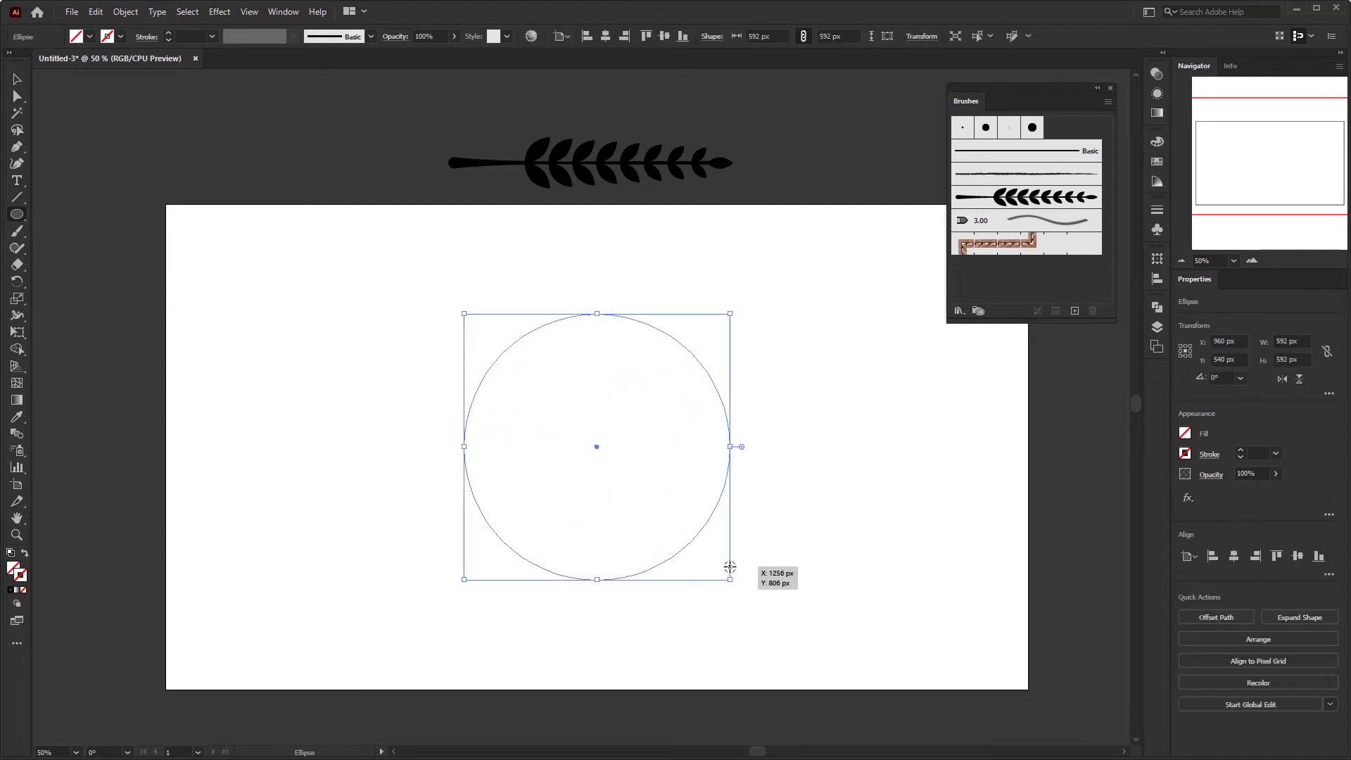
pyautogui.click(12, 592)
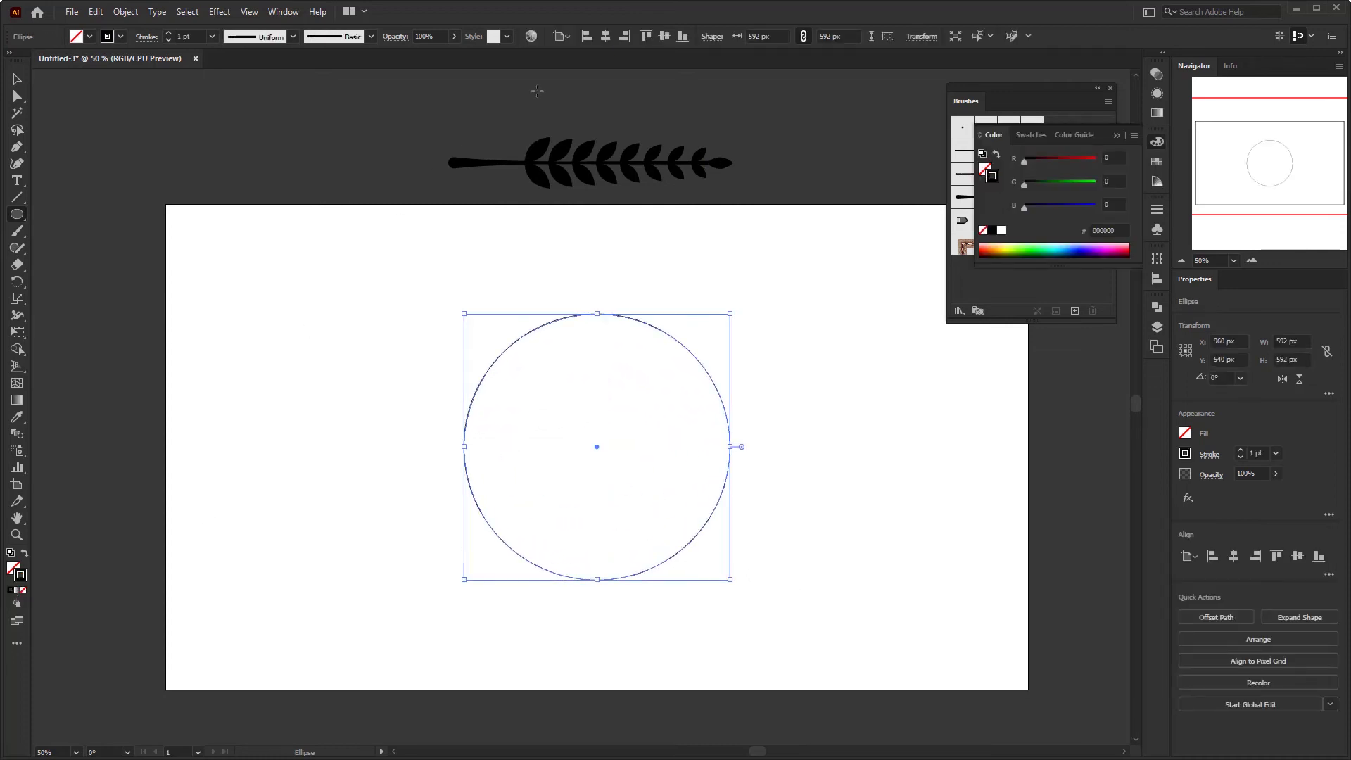
pyautogui.click(609, 38)
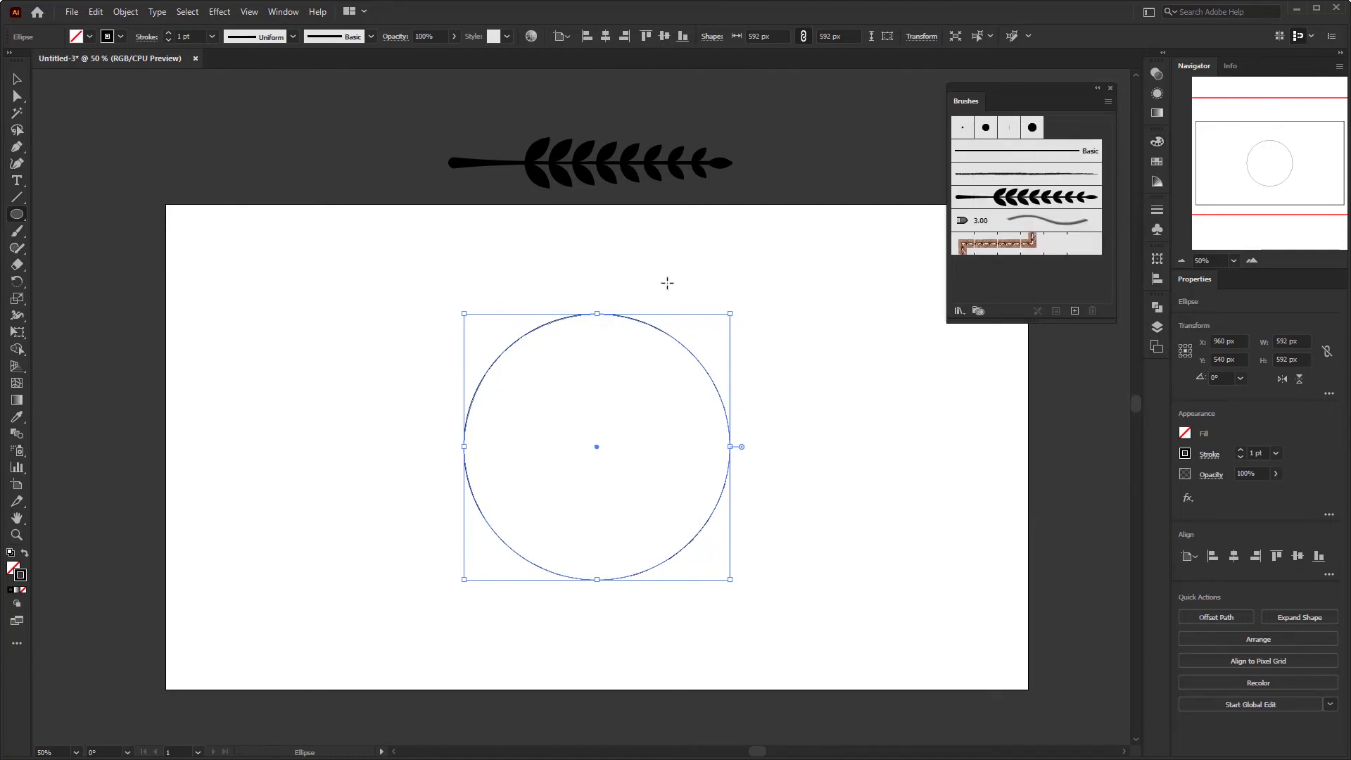
pyautogui.press('v')
pyautogui.click(670, 323)
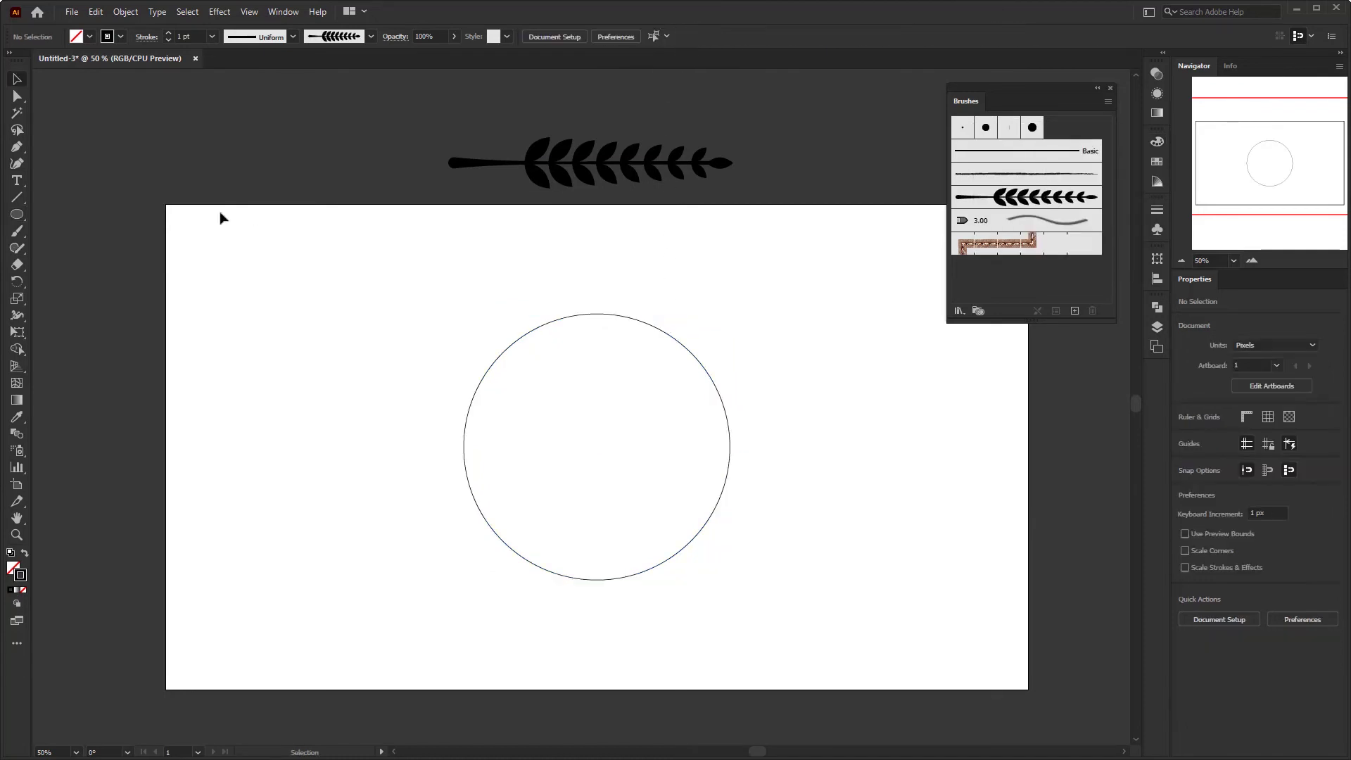
# Step: Delete the circle's rightmost anchor to leave a 296 × 592 px left semicircle arc
pyautogui.click(18, 100)
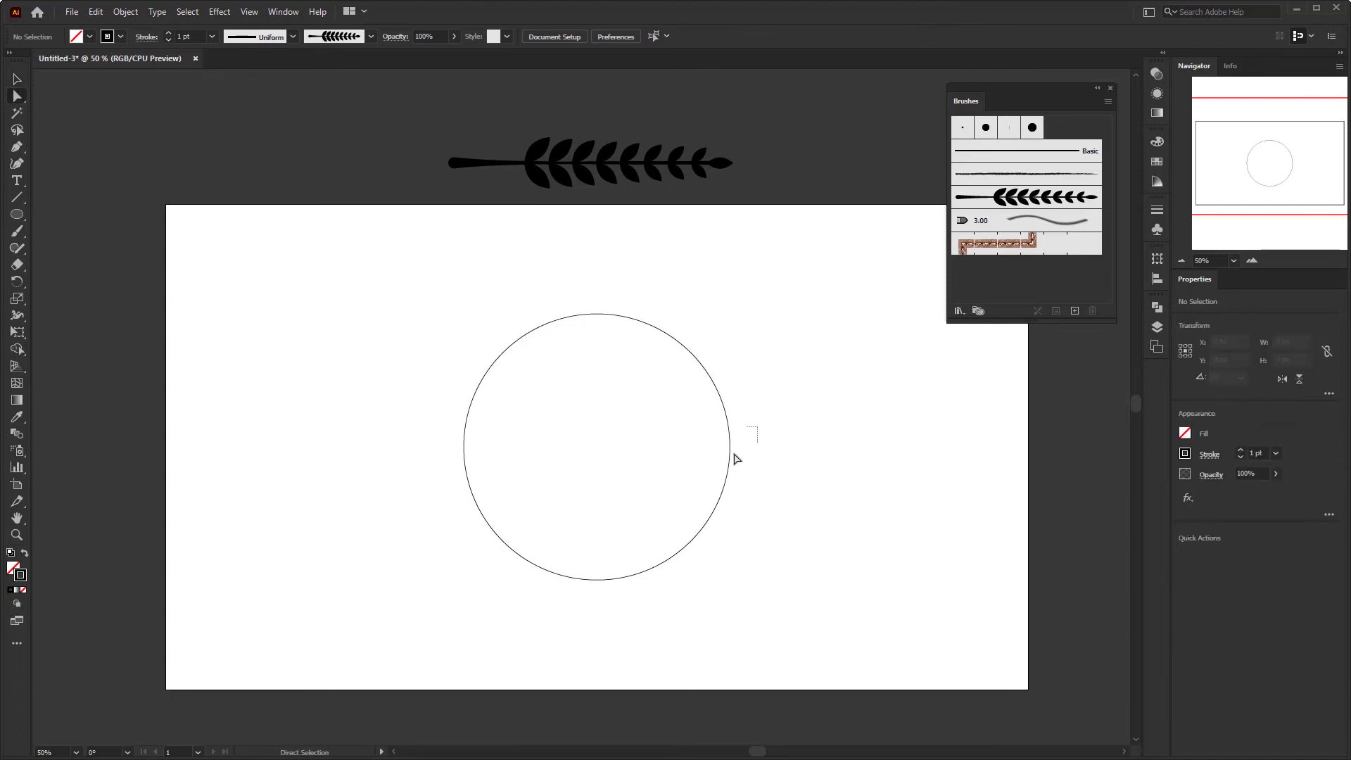
pyautogui.moveTo(734, 458); pyautogui.dragTo(704, 476)
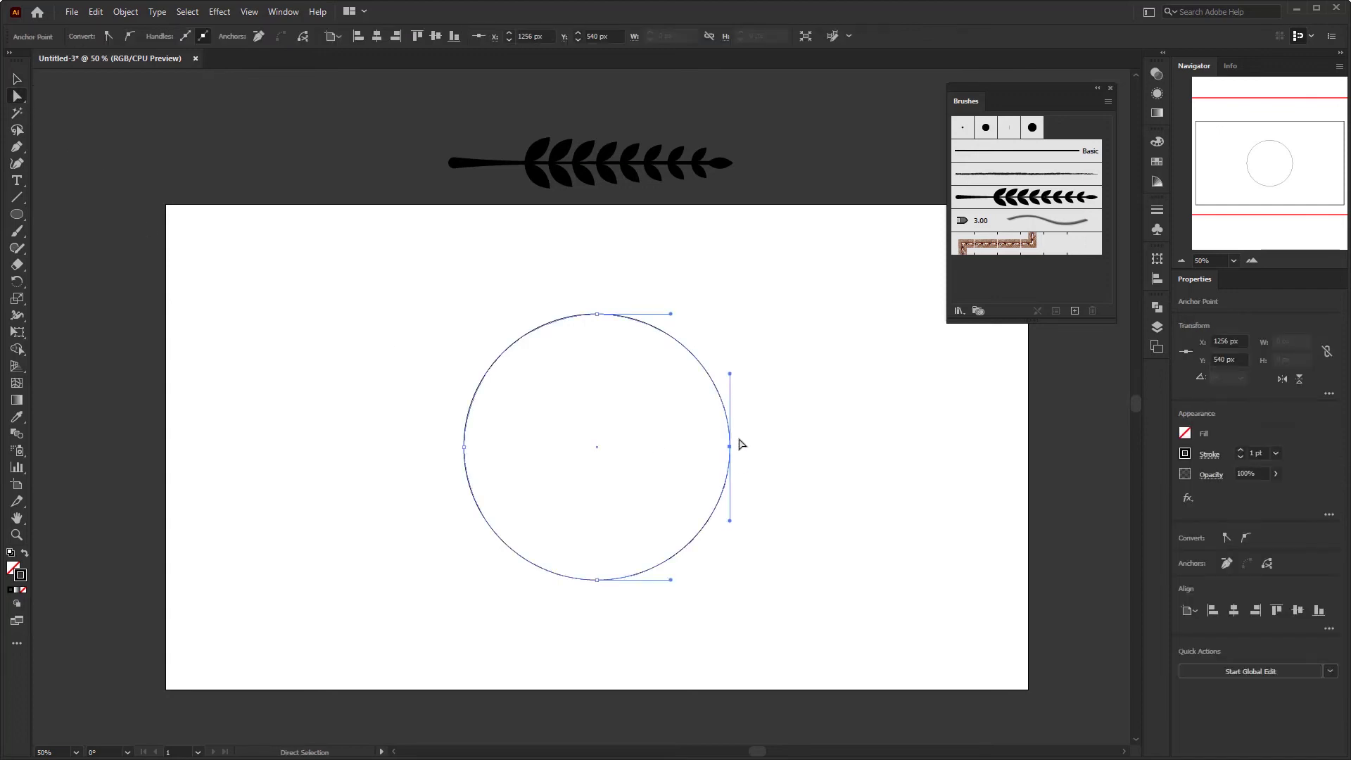
pyautogui.press('Delete')
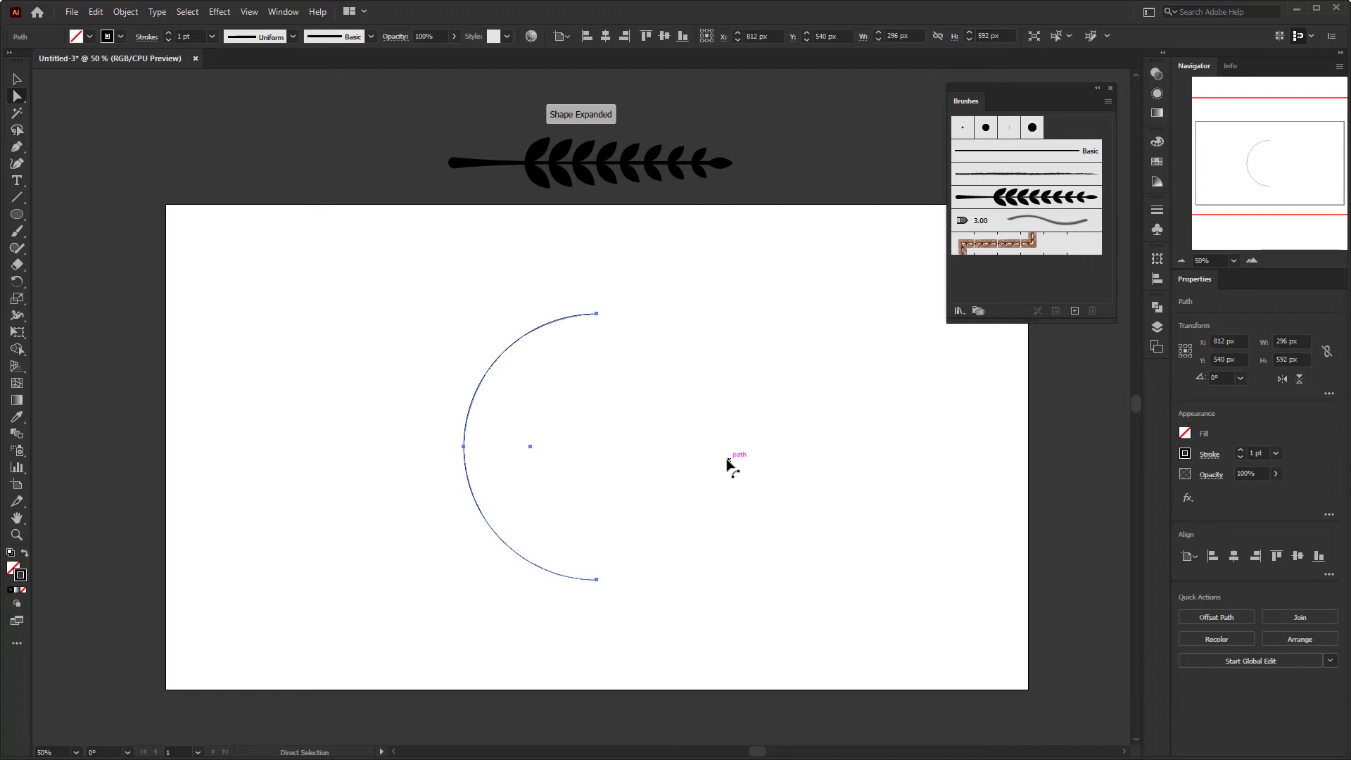
pyautogui.click(729, 464)
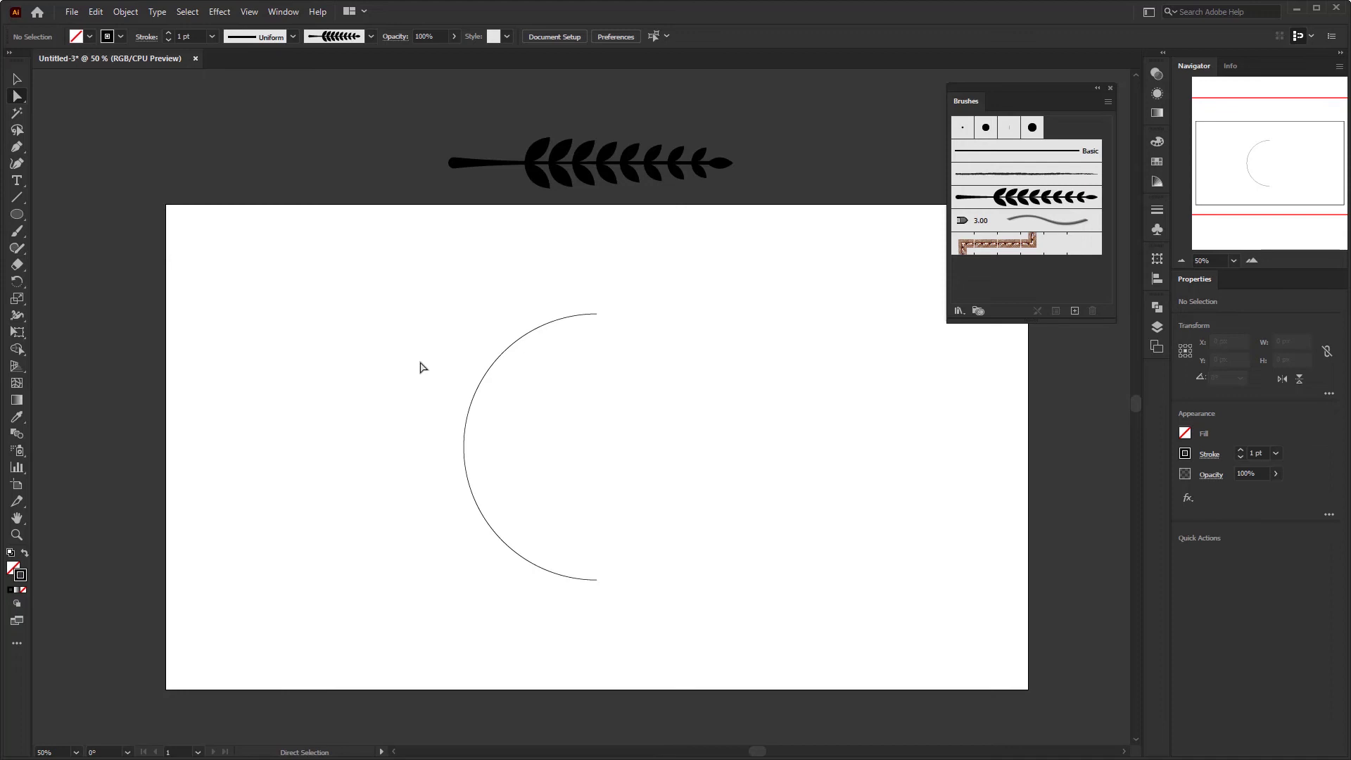
pyautogui.press('v')
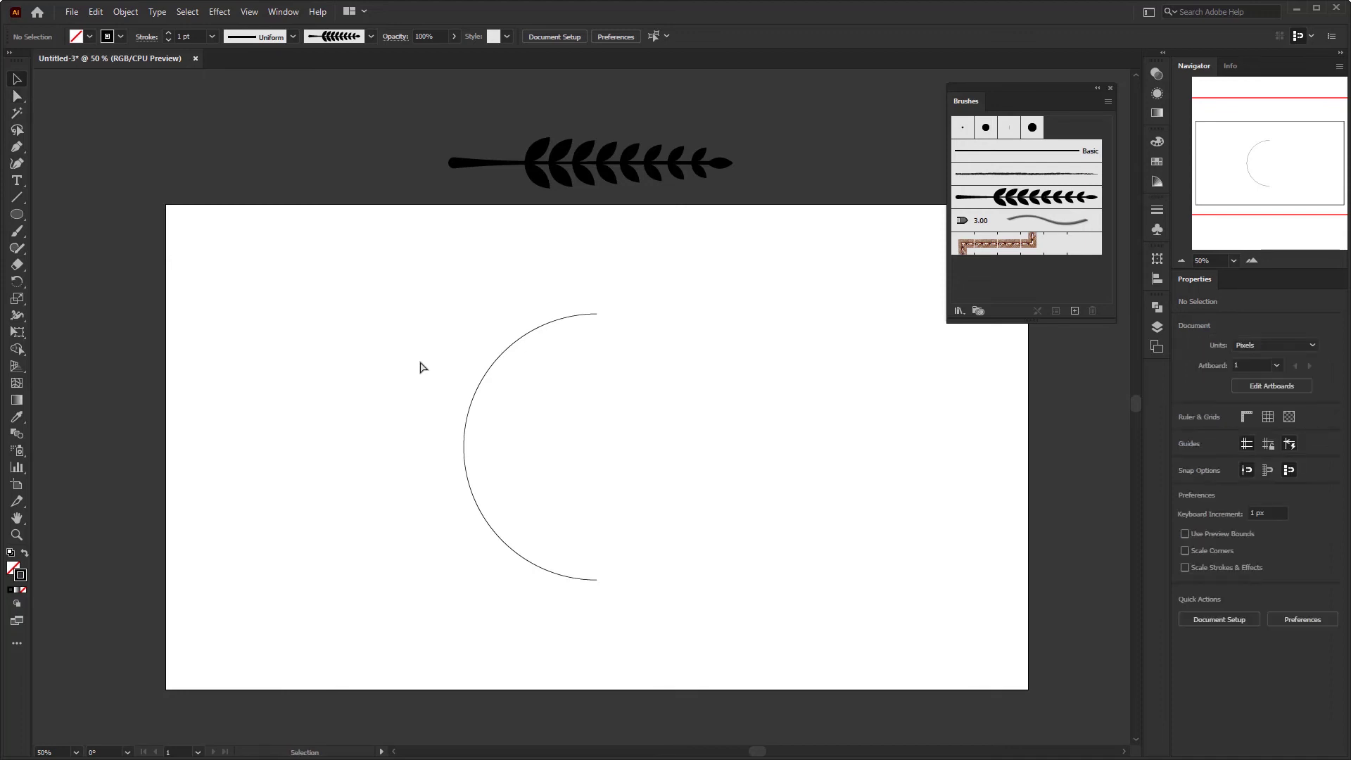
# Step: Apply the Laurel brush to the arc and place a horizontally flipped copy on the right
pyautogui.moveTo(422, 368); pyautogui.dragTo(672, 464)
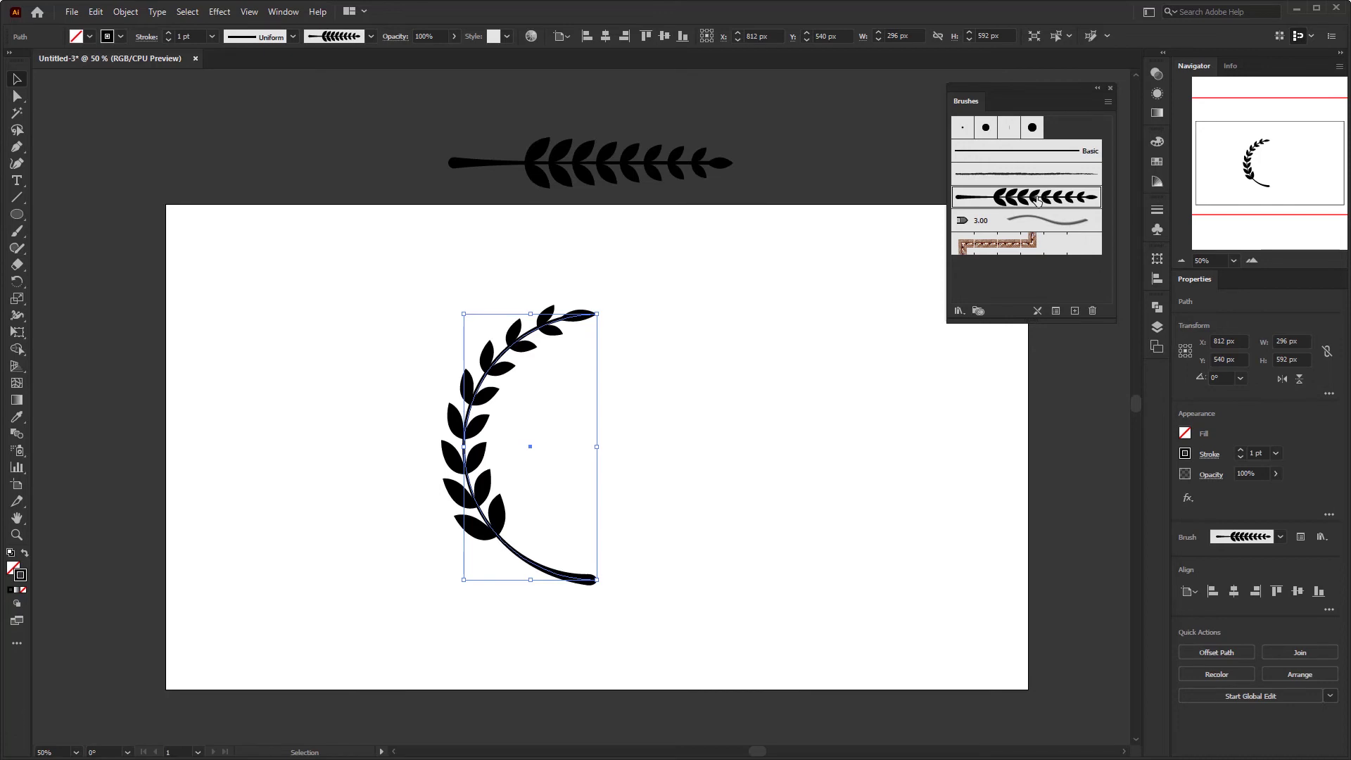
pyautogui.click(708, 396)
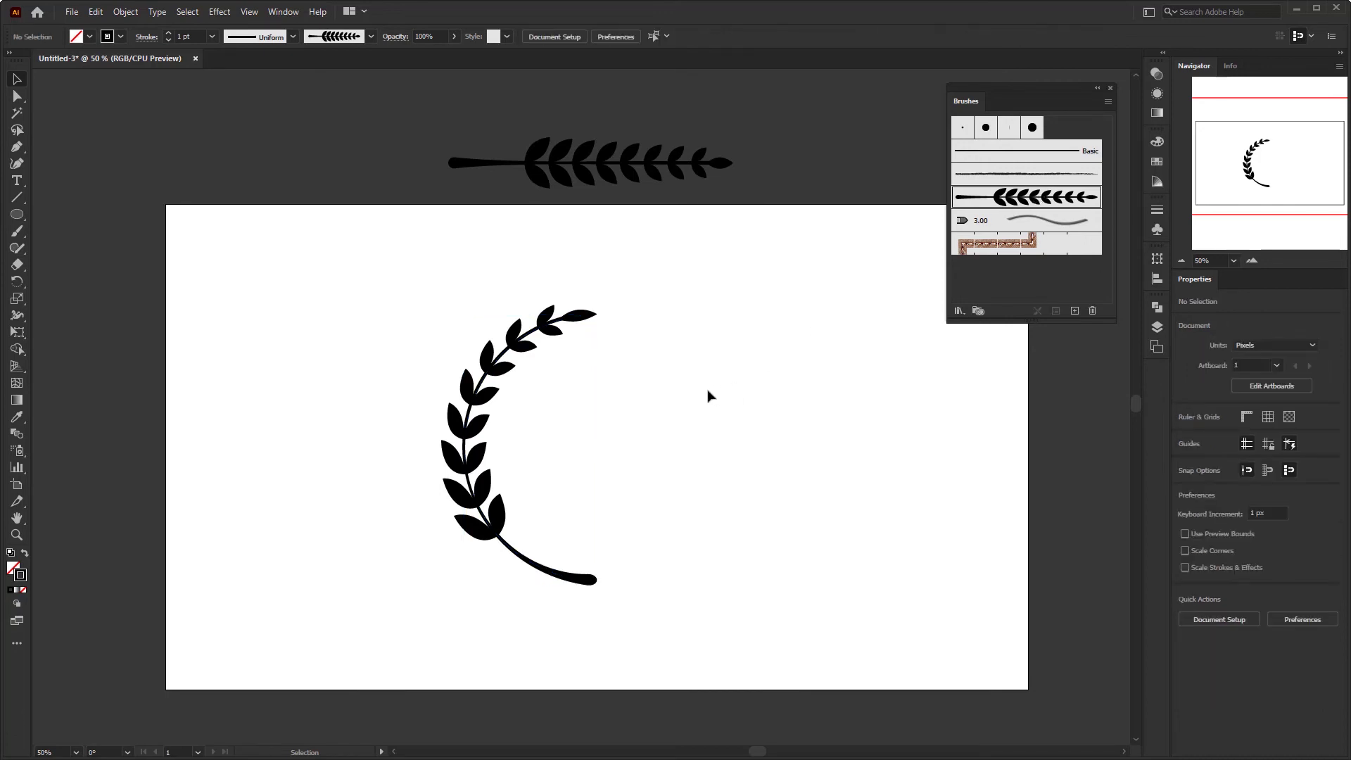
pyautogui.click(547, 567)
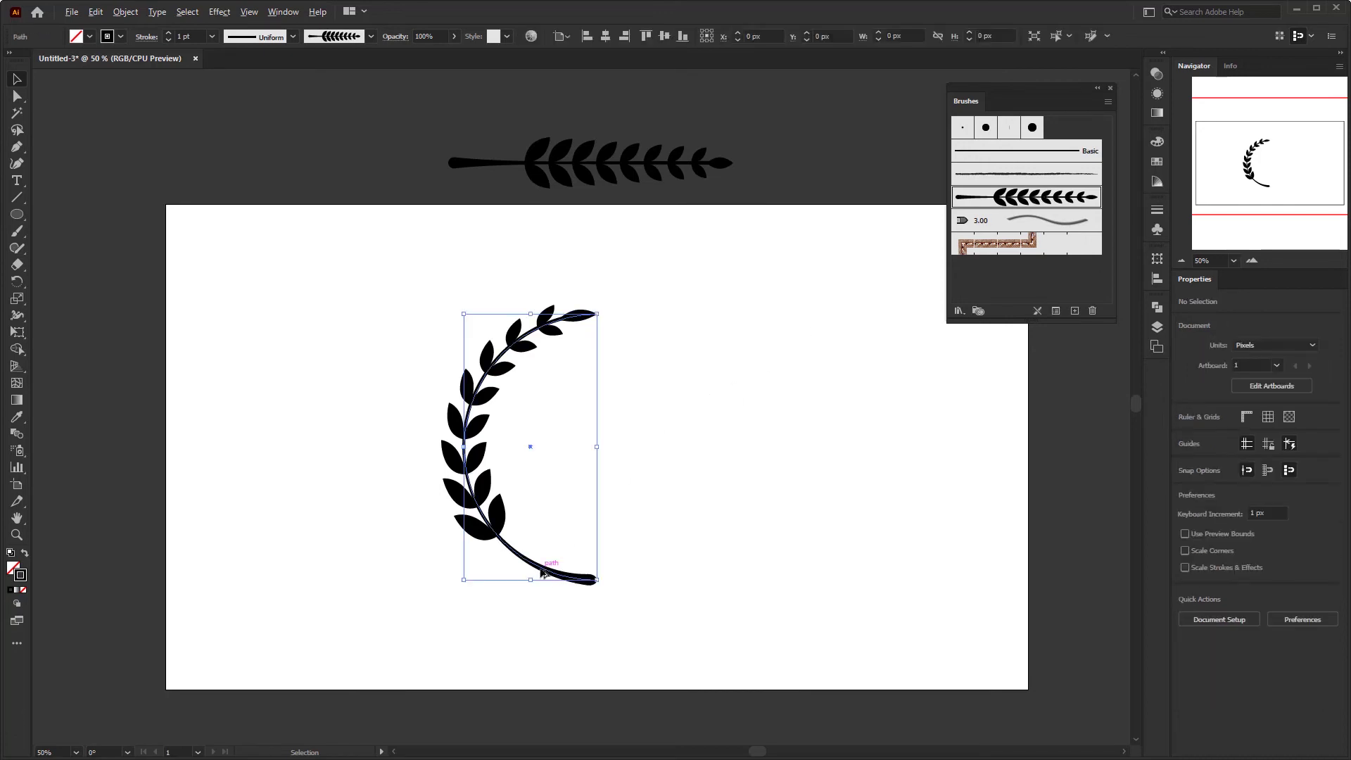
pyautogui.moveTo(583, 565); pyautogui.dragTo(792, 566)
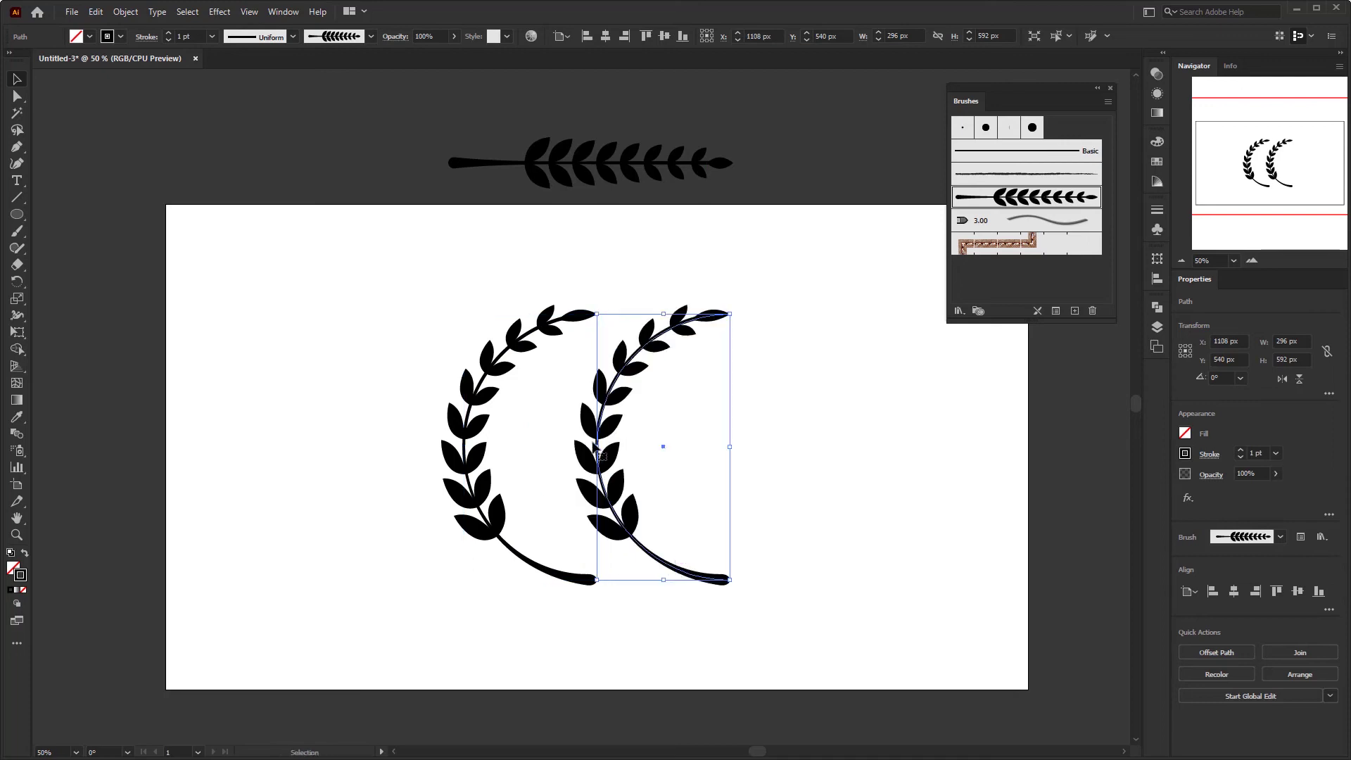
pyautogui.click(1282, 379)
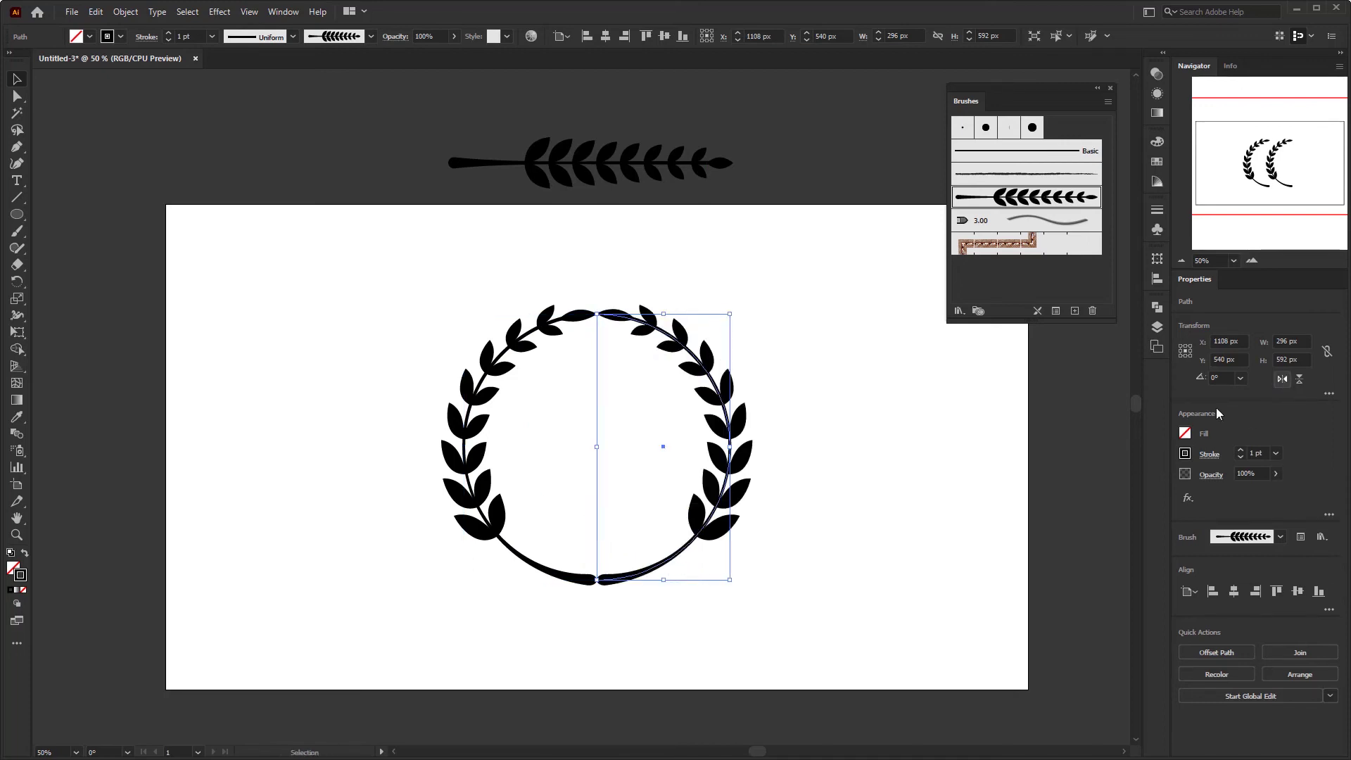
pyautogui.click(800, 594)
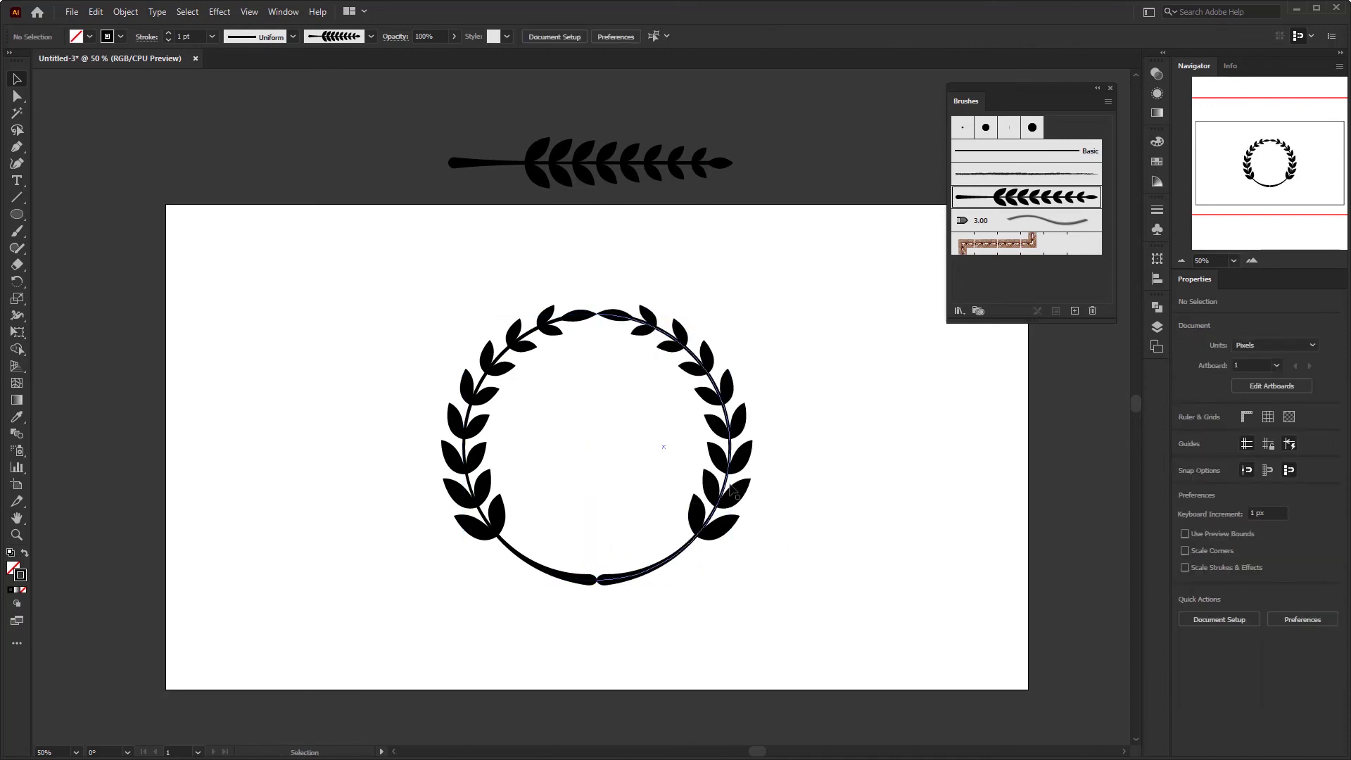
pyautogui.moveTo(730, 485); pyautogui.dragTo(739, 486)
pyautogui.click(856, 530)
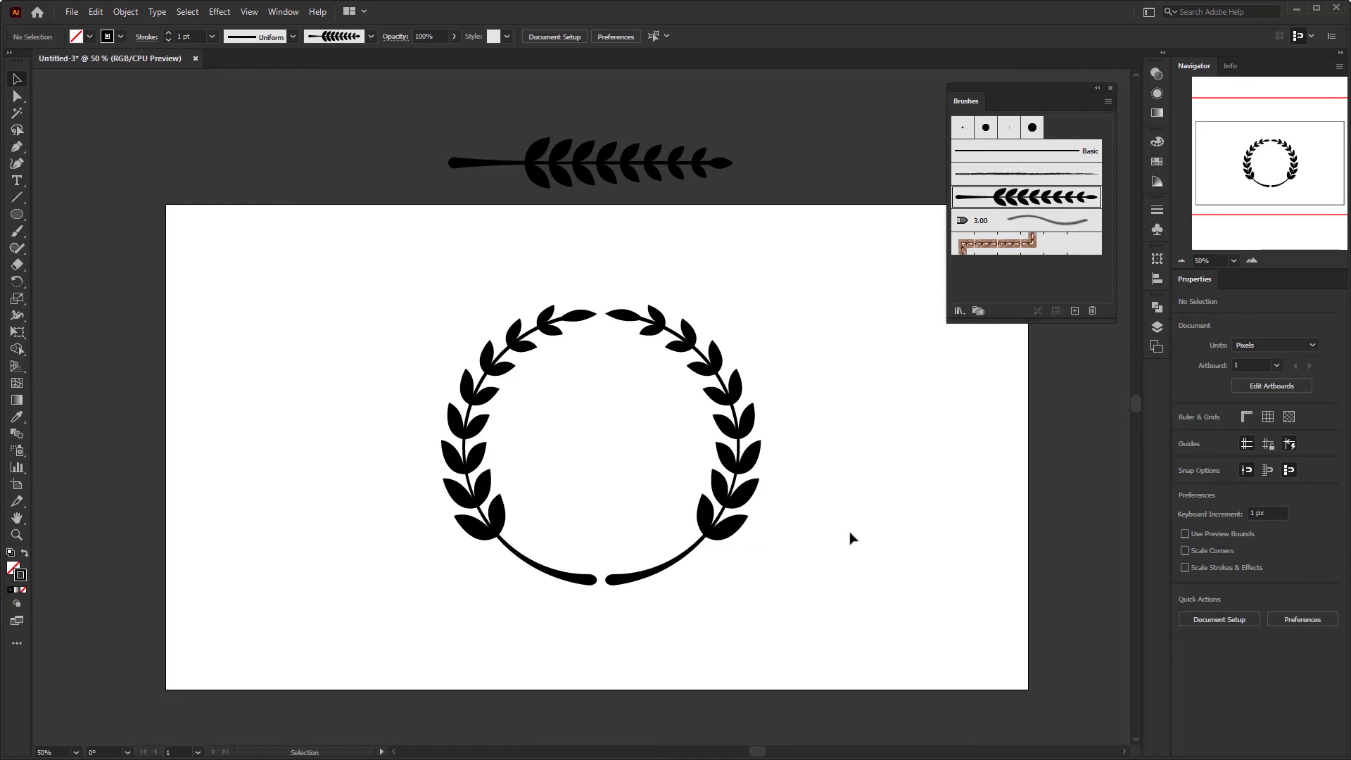
# Step: Delete the right laurel branch and select the left branch's bottom anchor
pyautogui.moveTo(817, 438); pyautogui.dragTo(637, 468)
pyautogui.press('Delete')
pyautogui.click(17, 96)
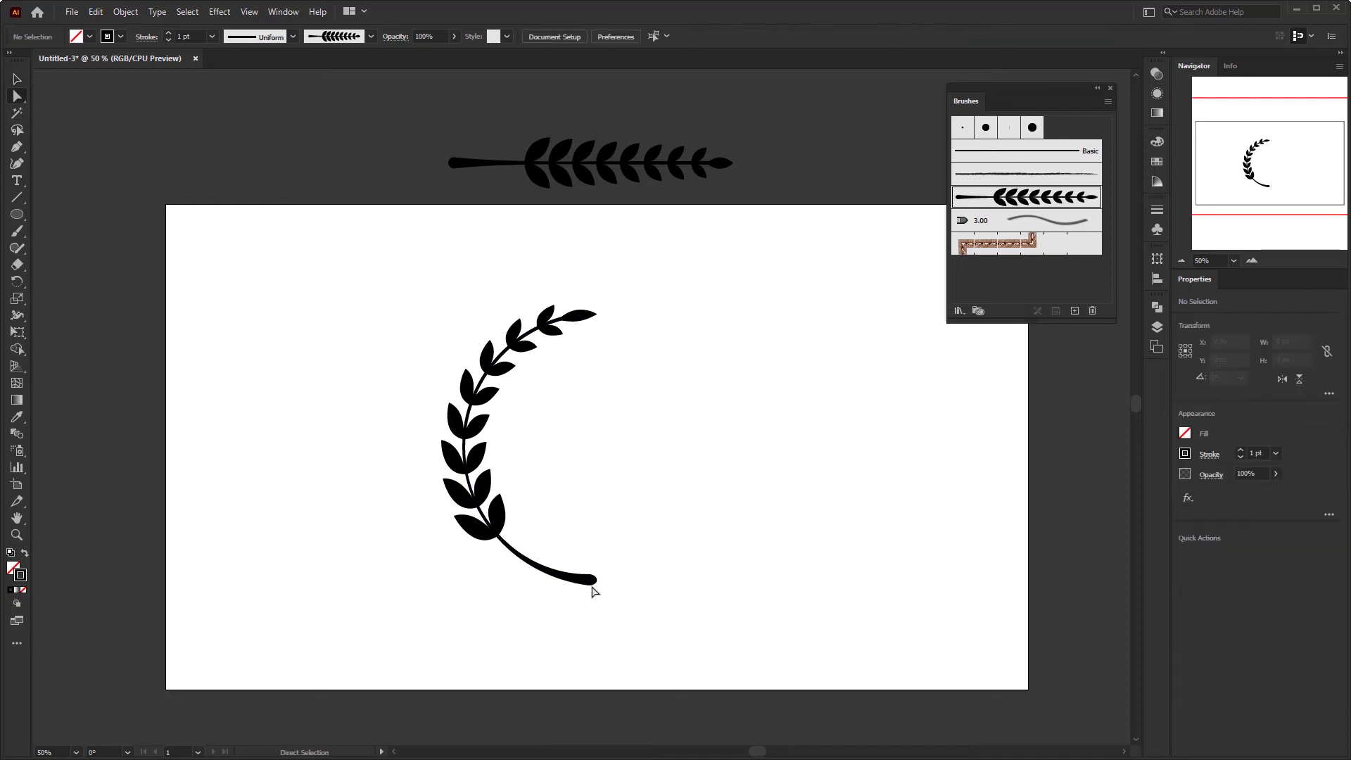
pyautogui.moveTo(585, 556); pyautogui.dragTo(606, 623)
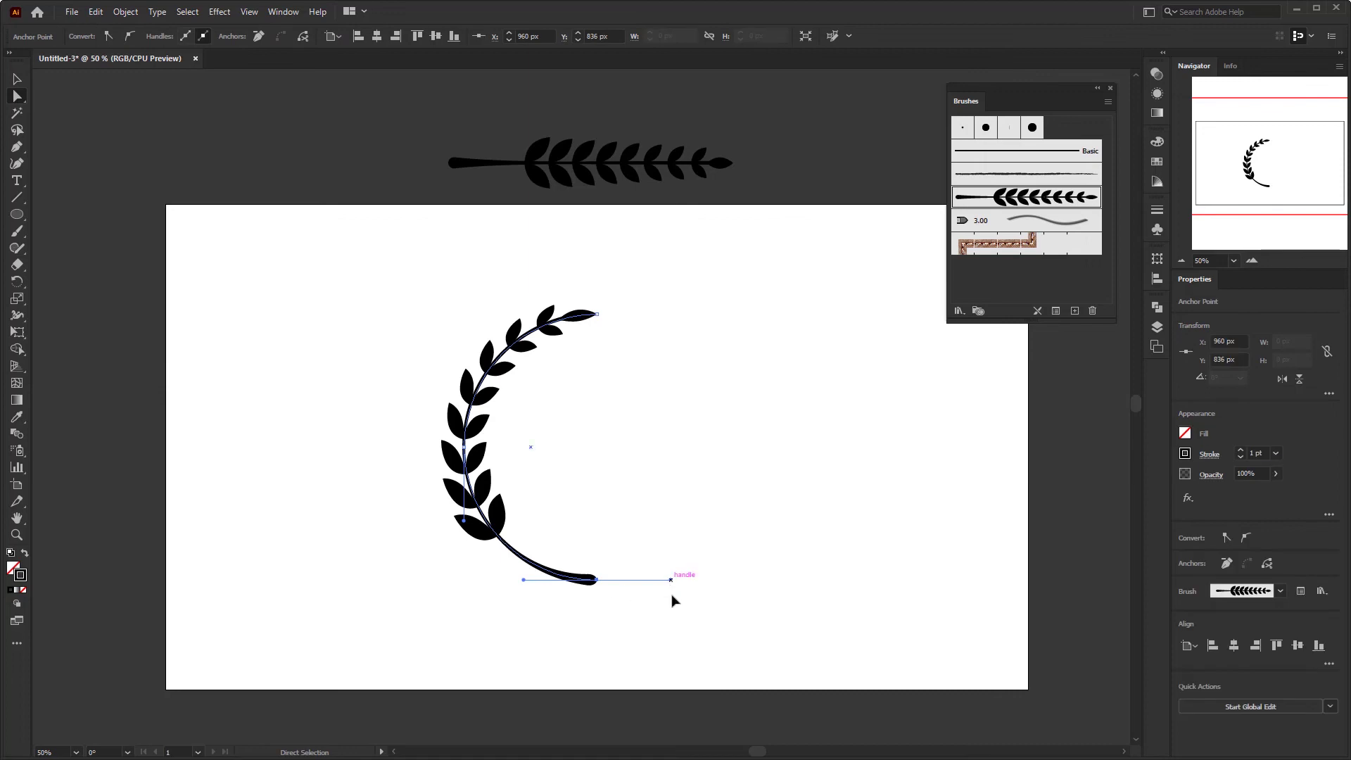
pyautogui.moveTo(670, 580); pyautogui.dragTo(635, 658)
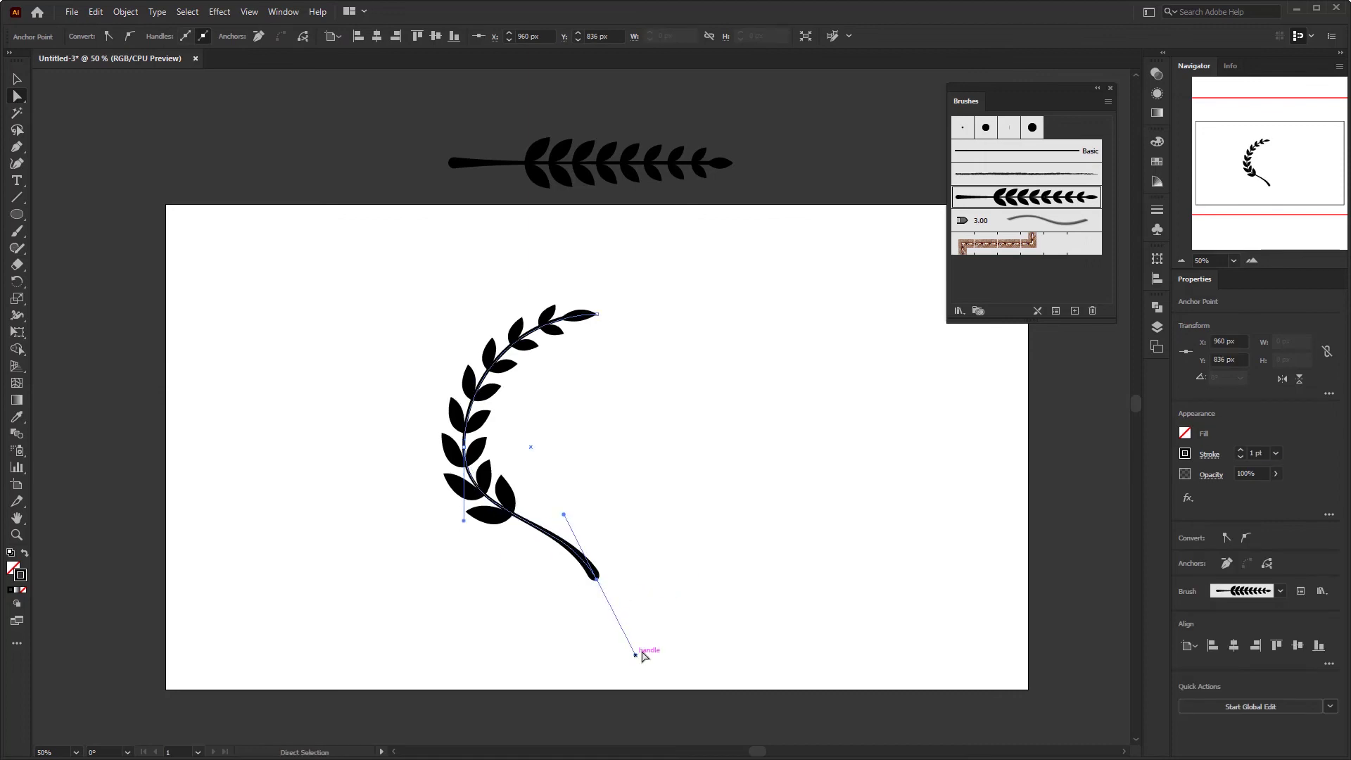
pyautogui.hotkey('ctrl', 'z')
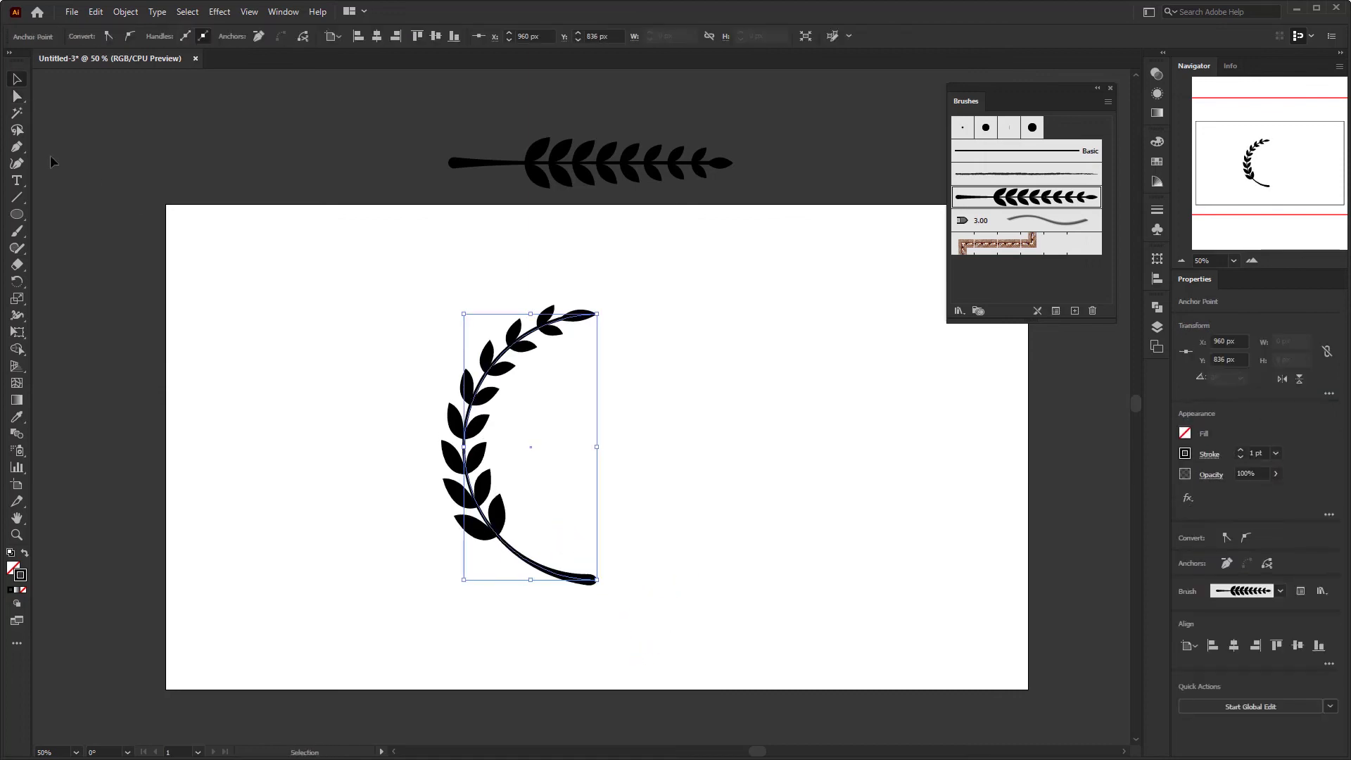
# Step: Extend the left branch's path with the Pen from its bottom end toward the lower right
pyautogui.press('p')
pyautogui.moveTo(597, 580); pyautogui.dragTo(634, 580)
pyautogui.click(691, 626)
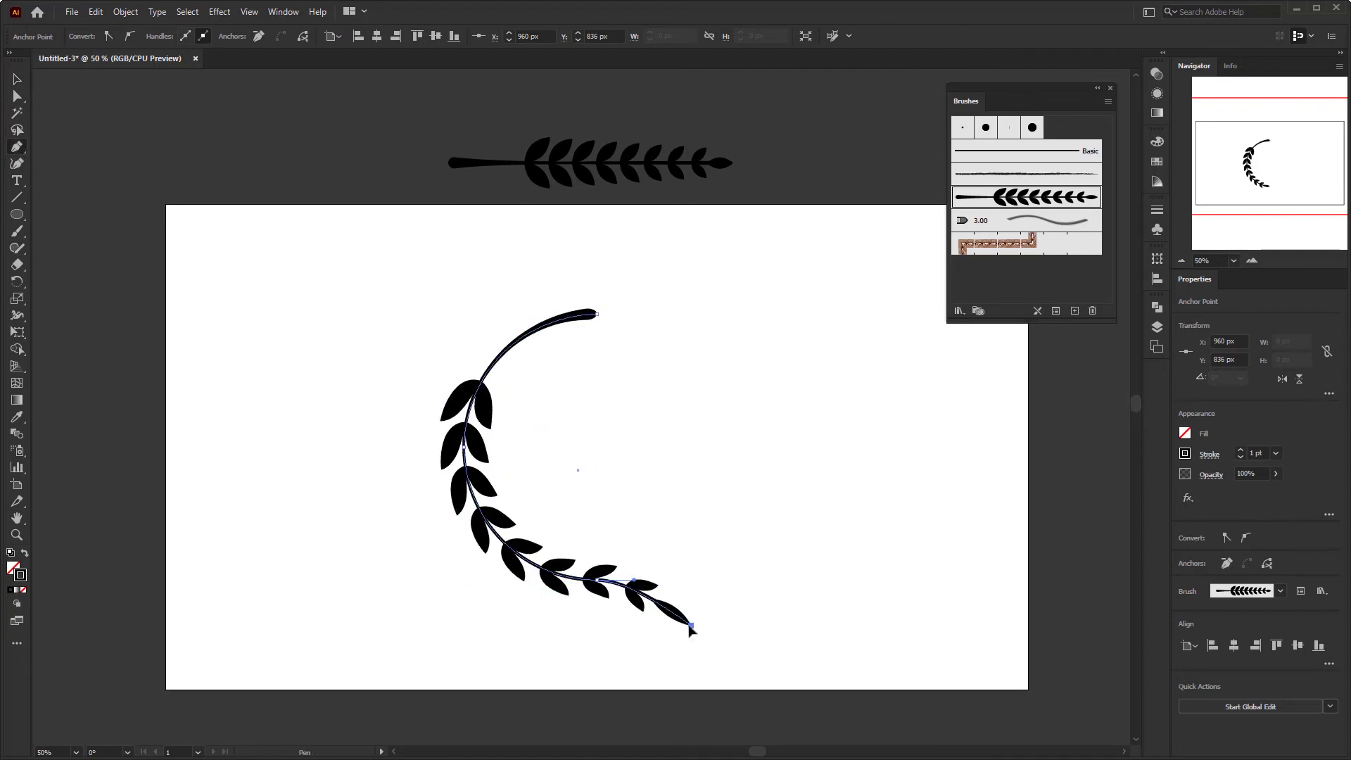
pyautogui.press('a')
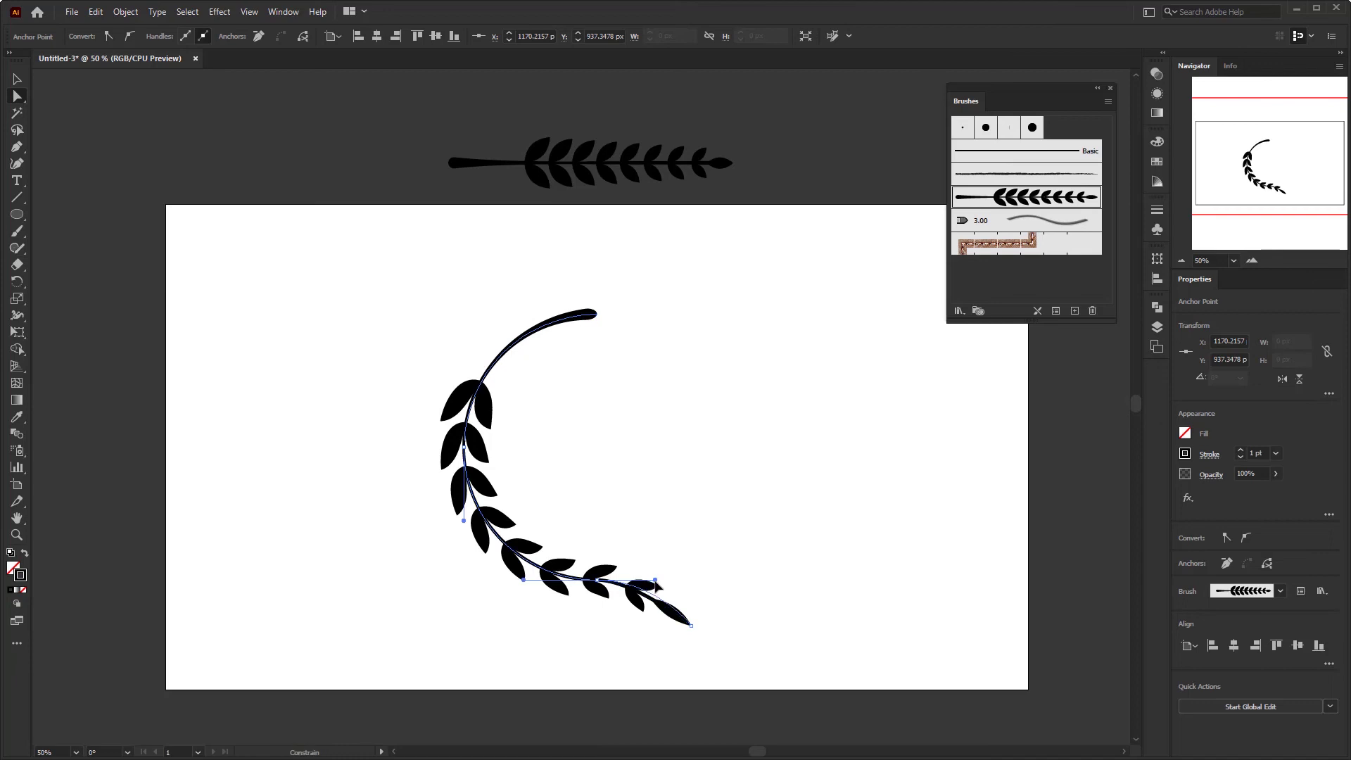
pyautogui.press('v')
pyautogui.click(646, 671)
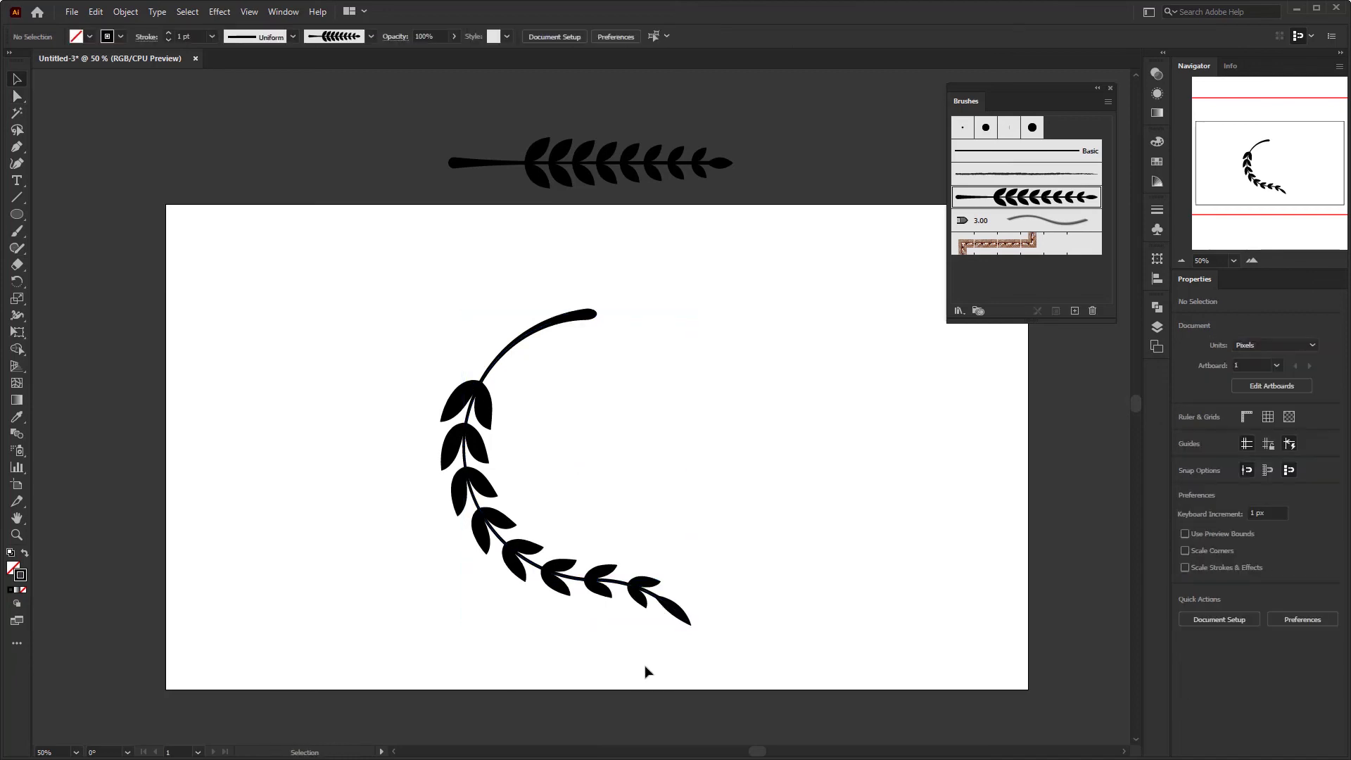
pyautogui.moveTo(643, 663); pyautogui.dragTo(362, 289)
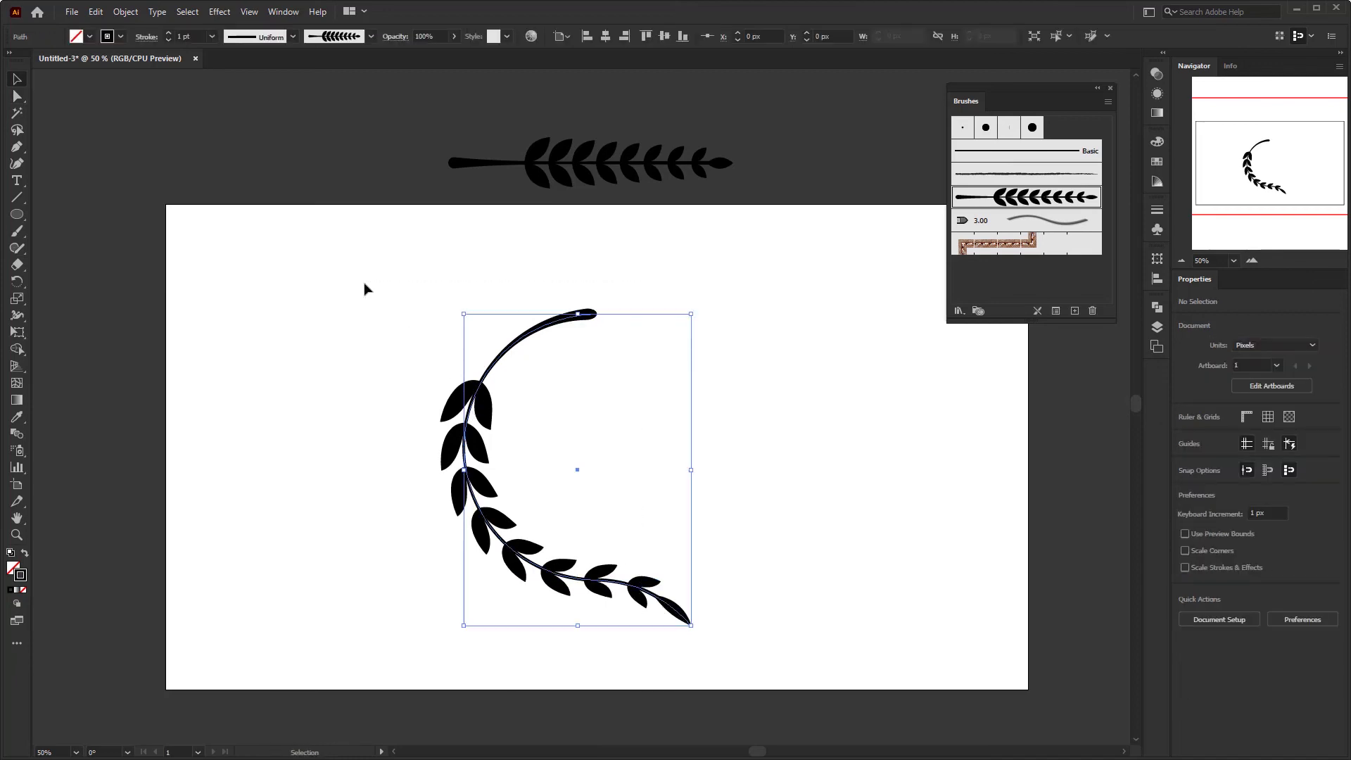
pyautogui.click(813, 647)
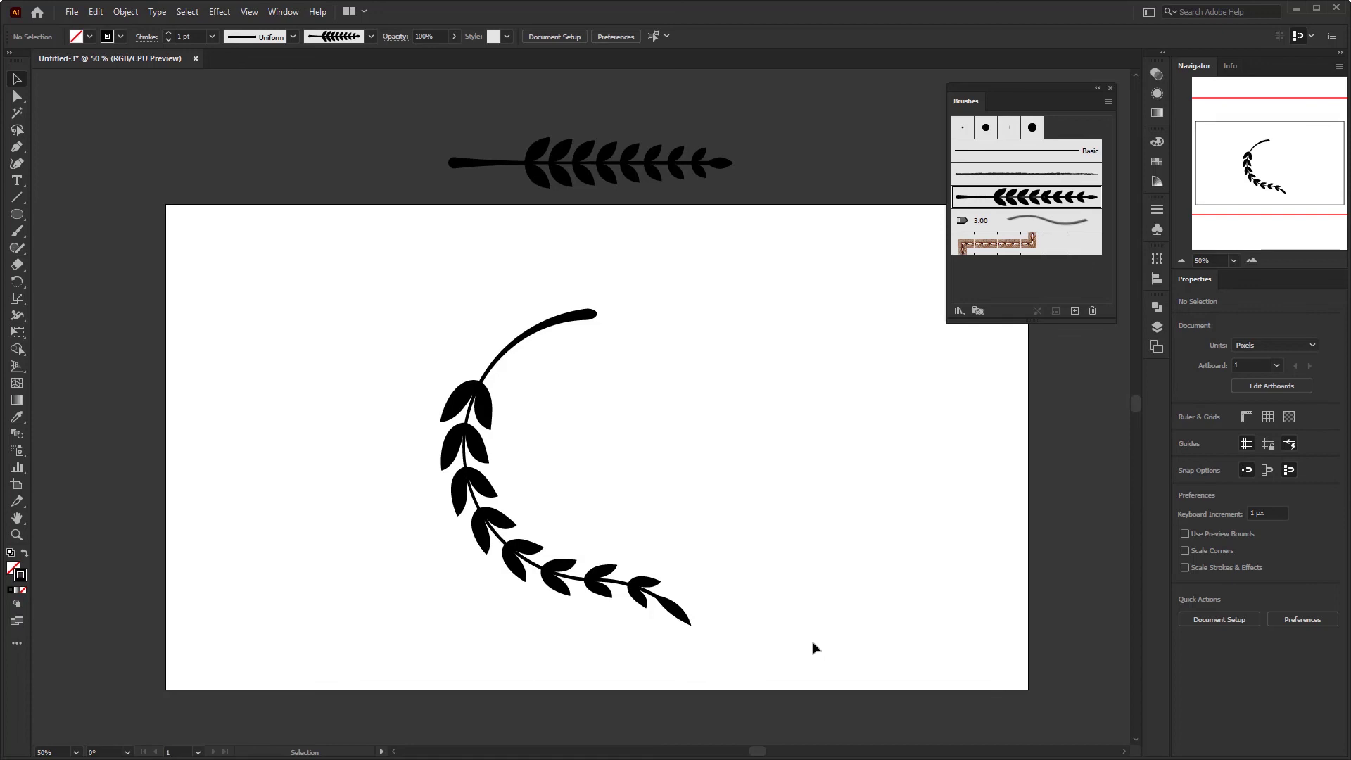
pyautogui.moveTo(724, 492); pyautogui.dragTo(372, 482)
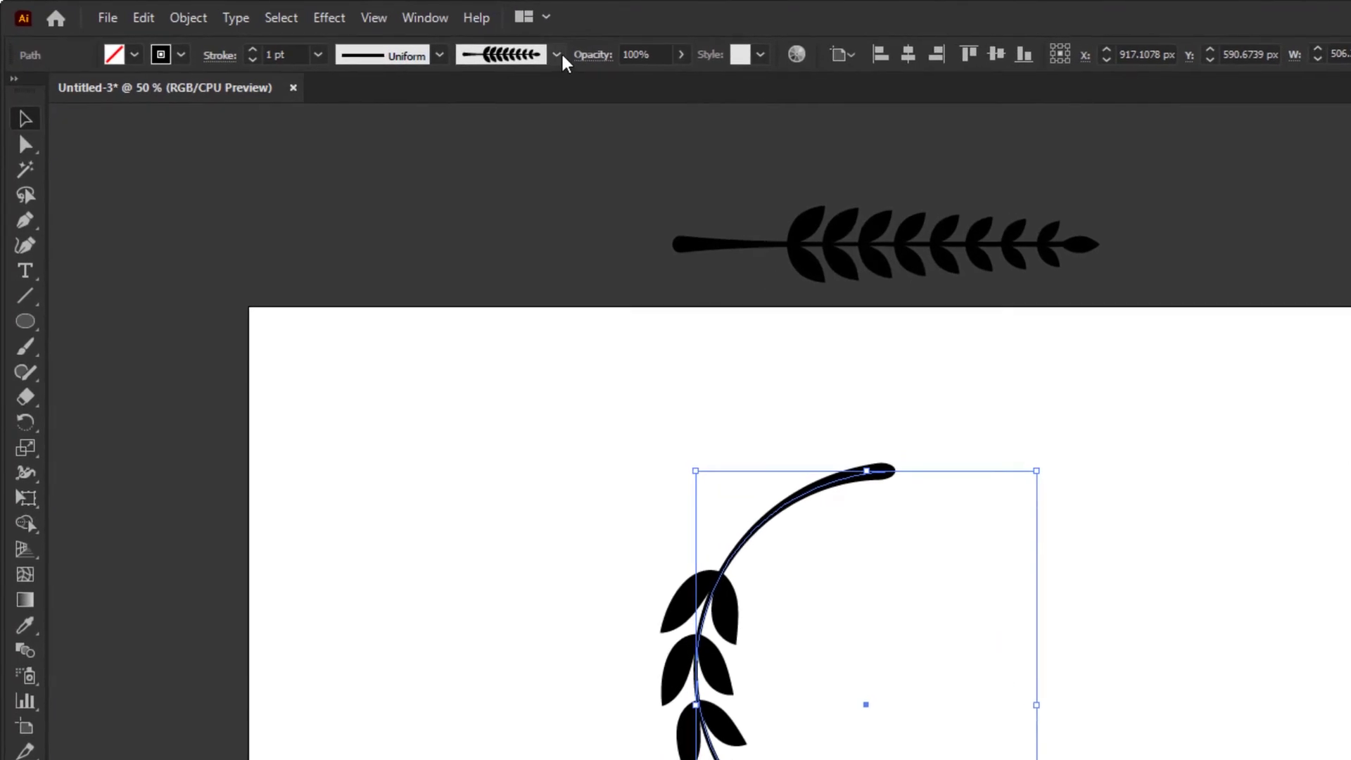
# Step: Enable Flip Along in the Laurel brush stroke options for the extended branch
pyautogui.click(371, 36)
pyautogui.click(556, 58)
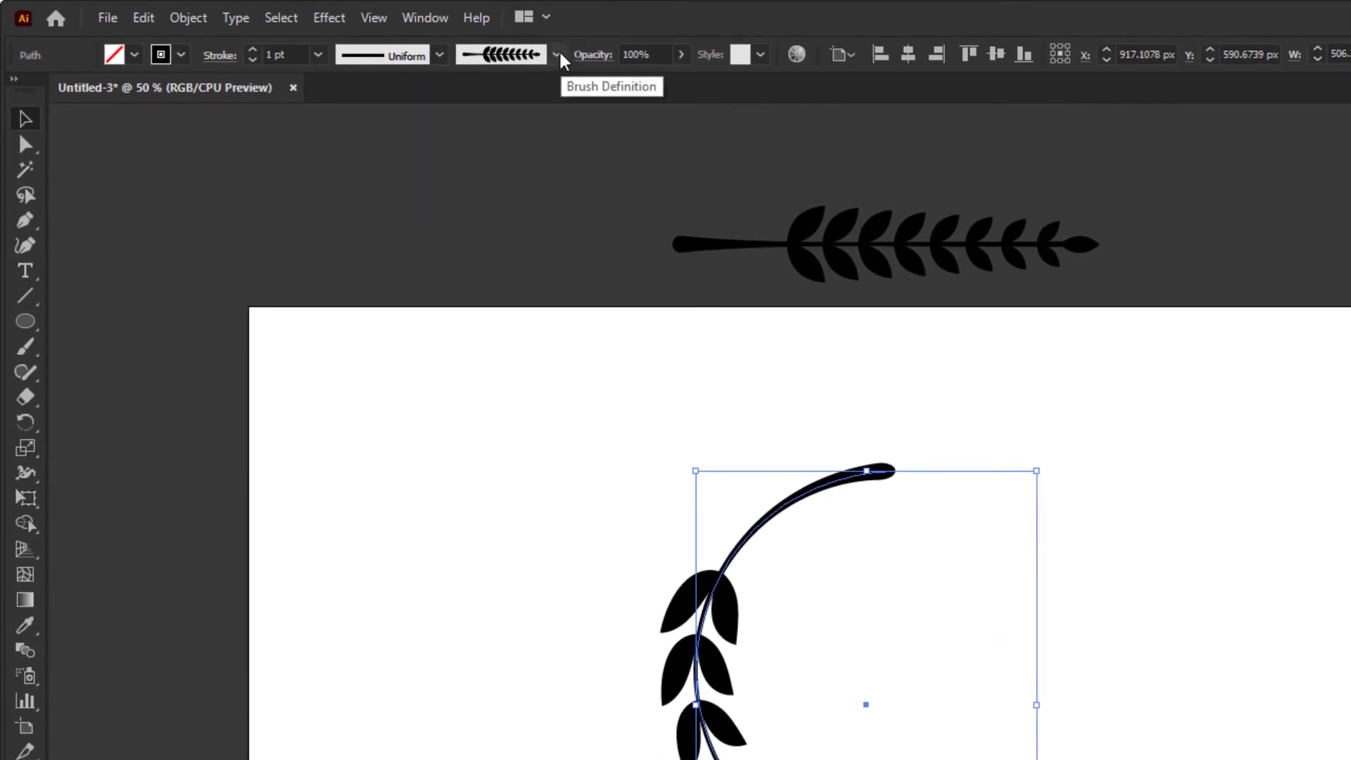
pyautogui.click(557, 56)
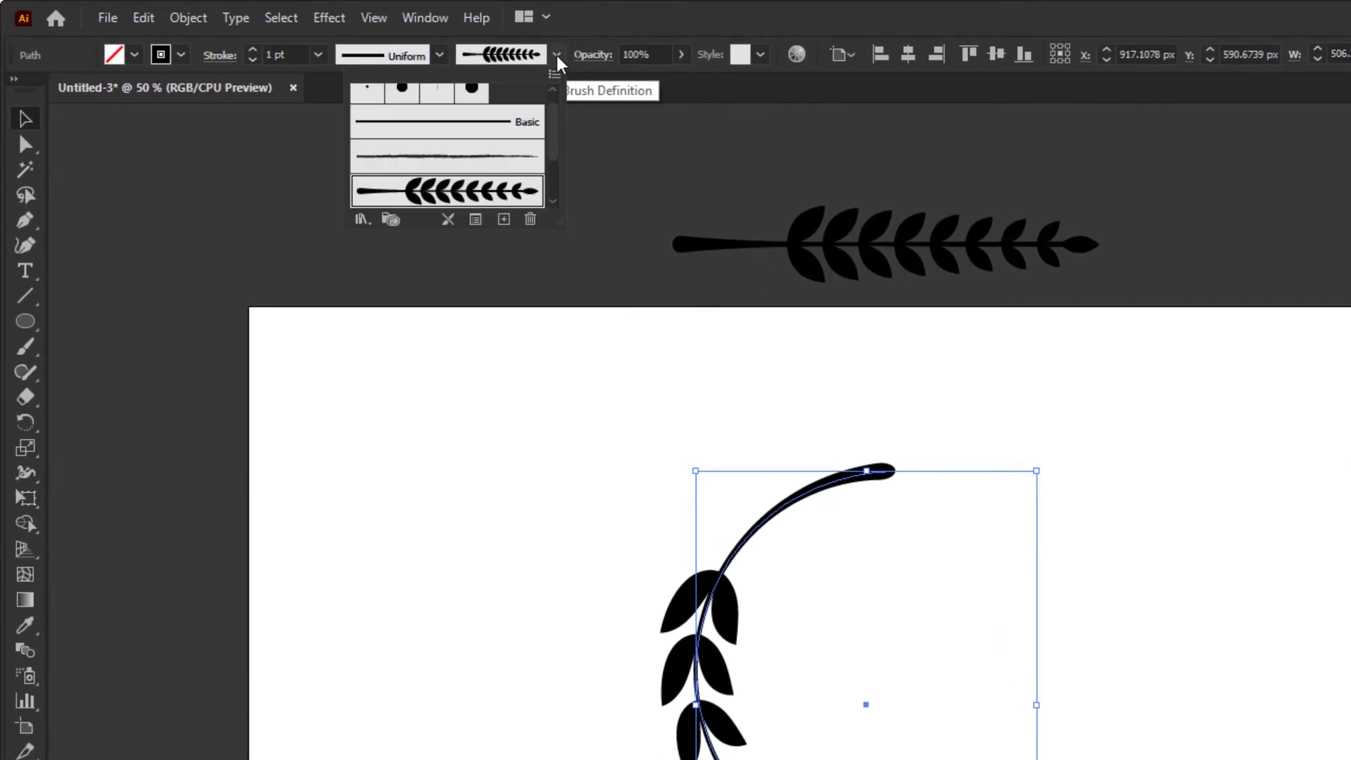
pyautogui.click(476, 221)
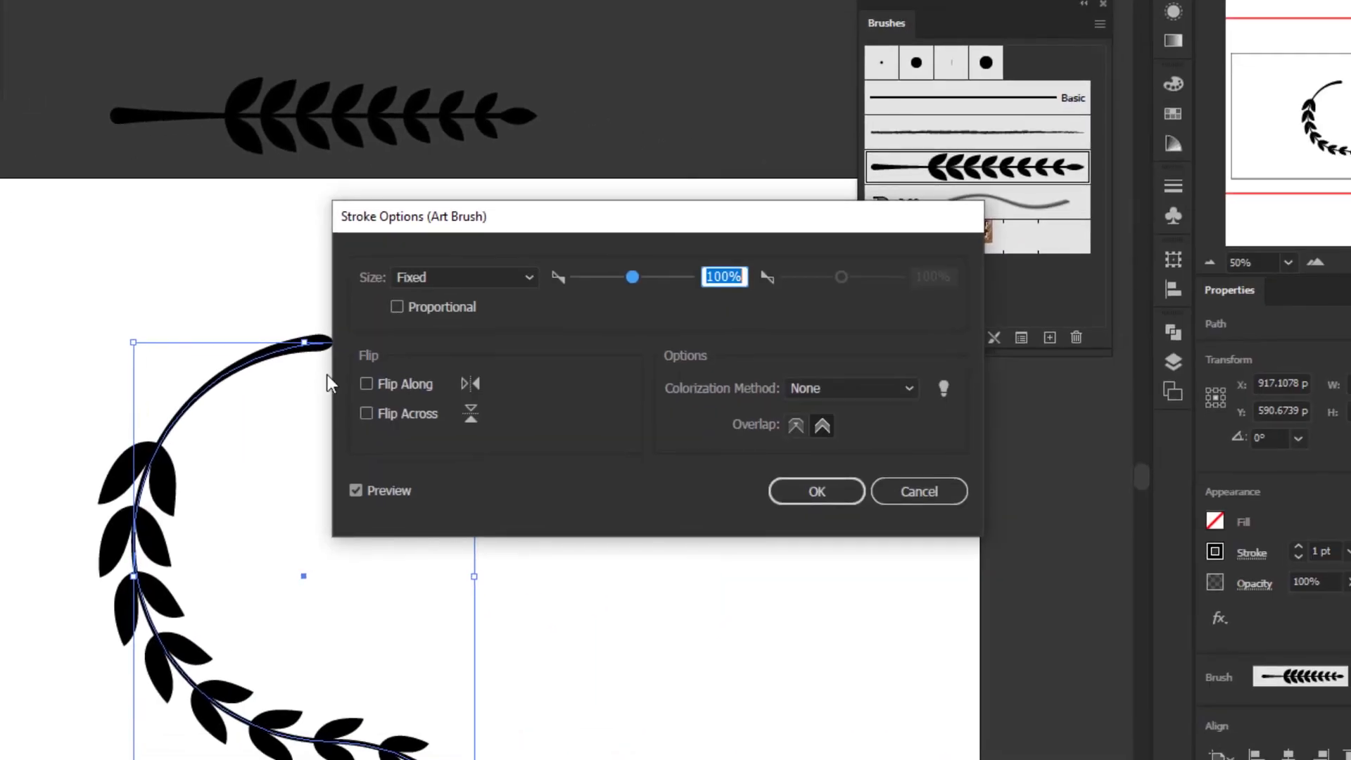
pyautogui.click(387, 382)
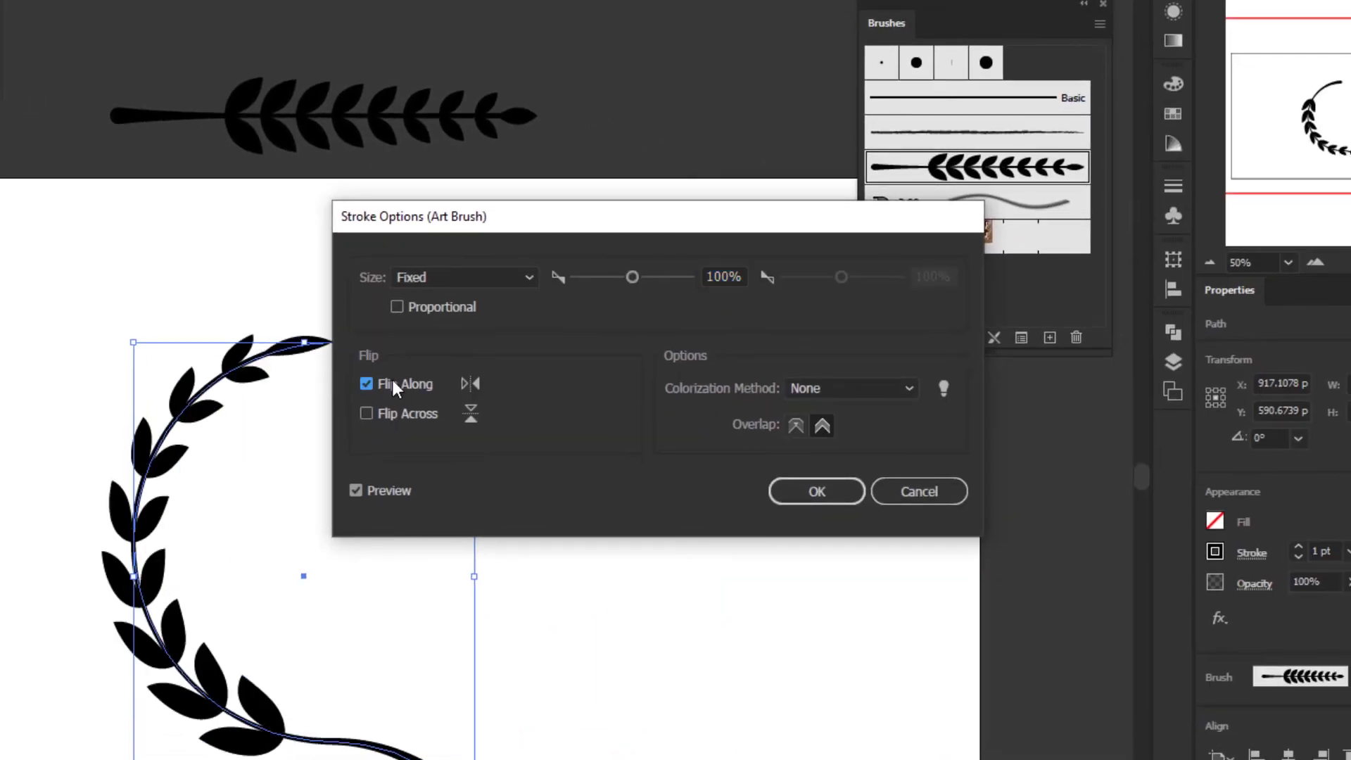
pyautogui.click(803, 482)
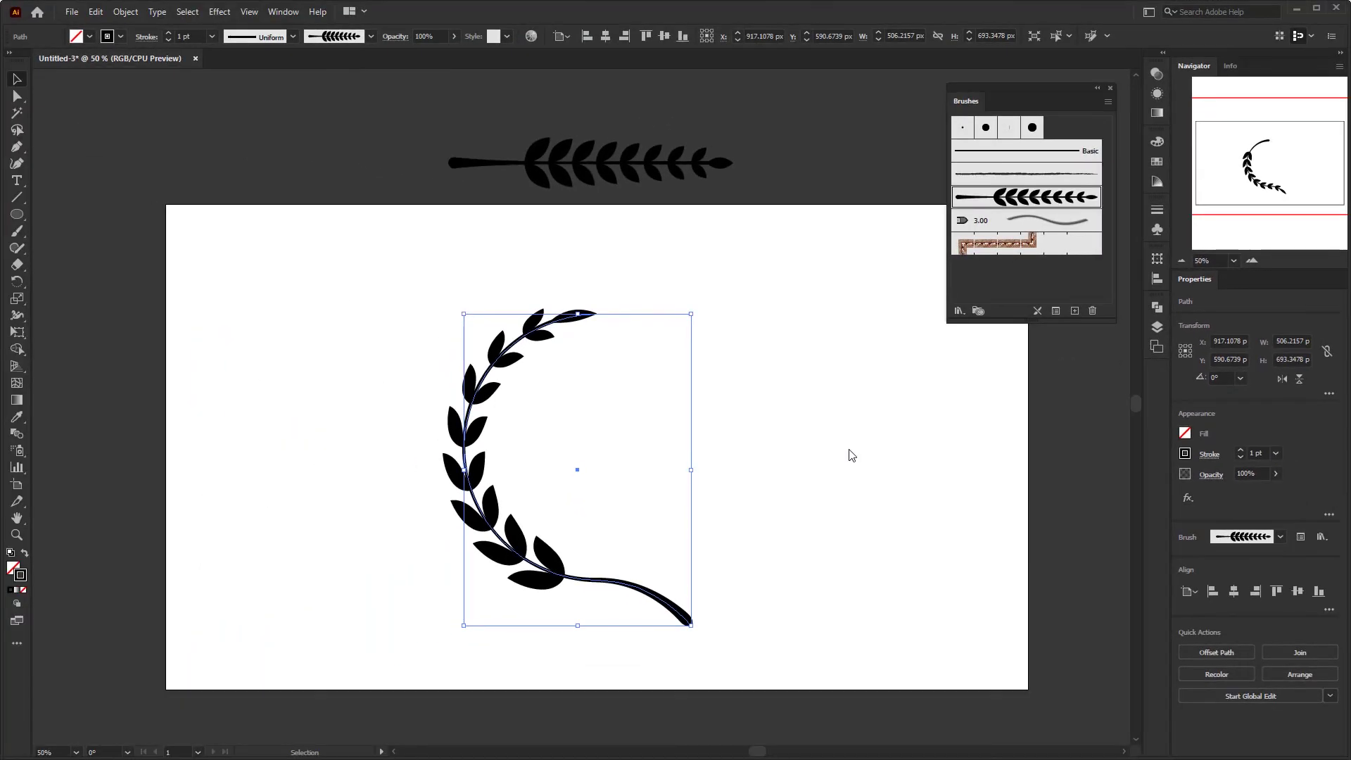
# Step: Add a horizontally mirrored copy of the branch, positioned so the two stems cross
pyautogui.moveTo(649, 597); pyautogui.dragTo(772, 593)
pyautogui.click(1283, 380)
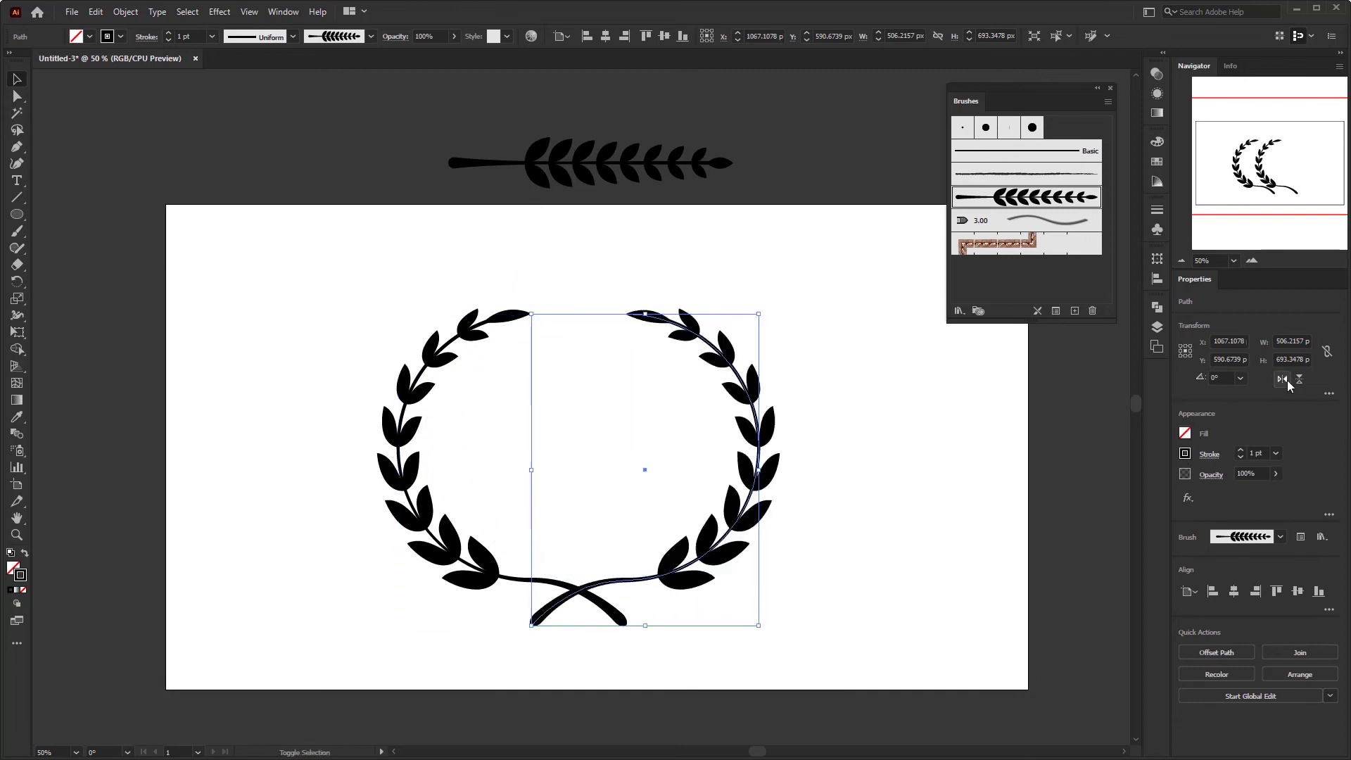
pyautogui.moveTo(721, 516); pyautogui.dragTo(637, 517)
pyautogui.click(845, 522)
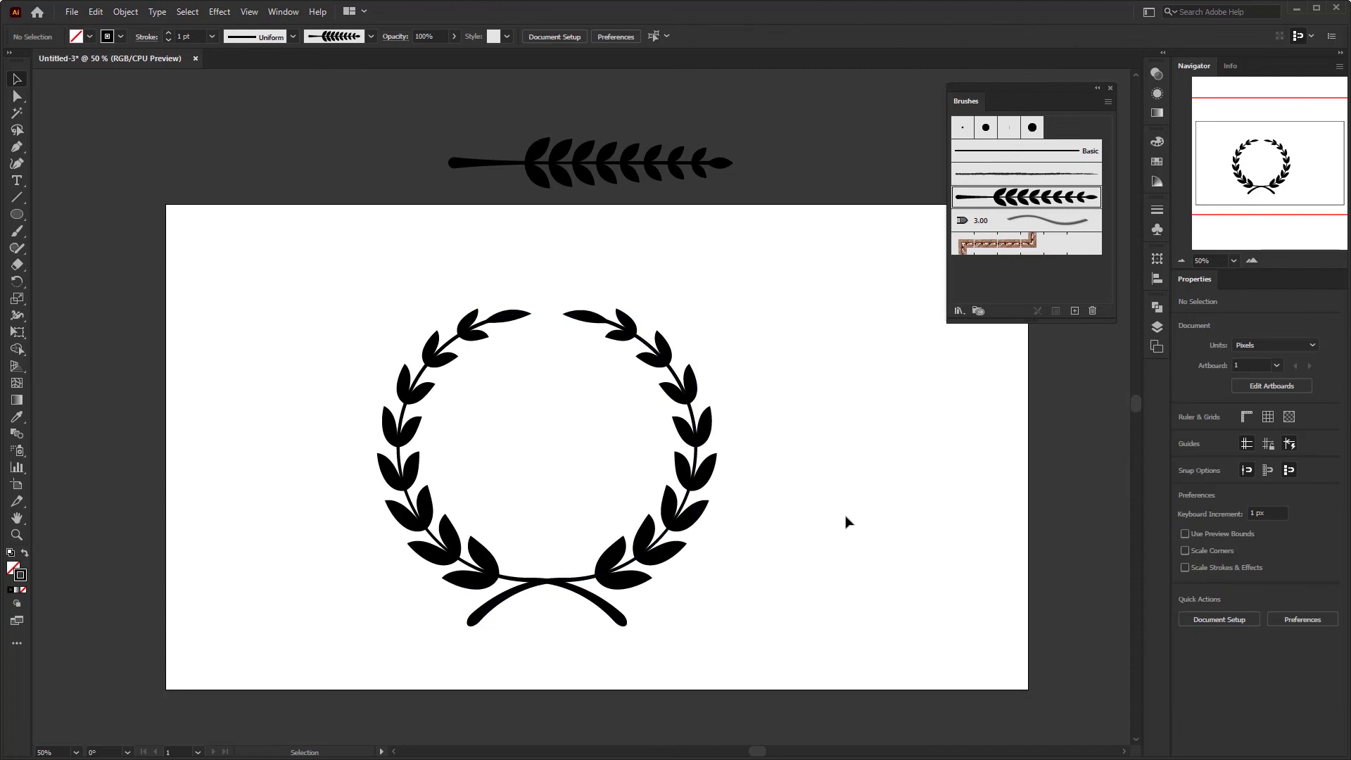
# Step: Group both branches and centre the wreath horizontally and vertically on the artboard
pyautogui.moveTo(778, 518); pyautogui.dragTo(295, 474)
pyautogui.hotkey('ctrl', 'g')
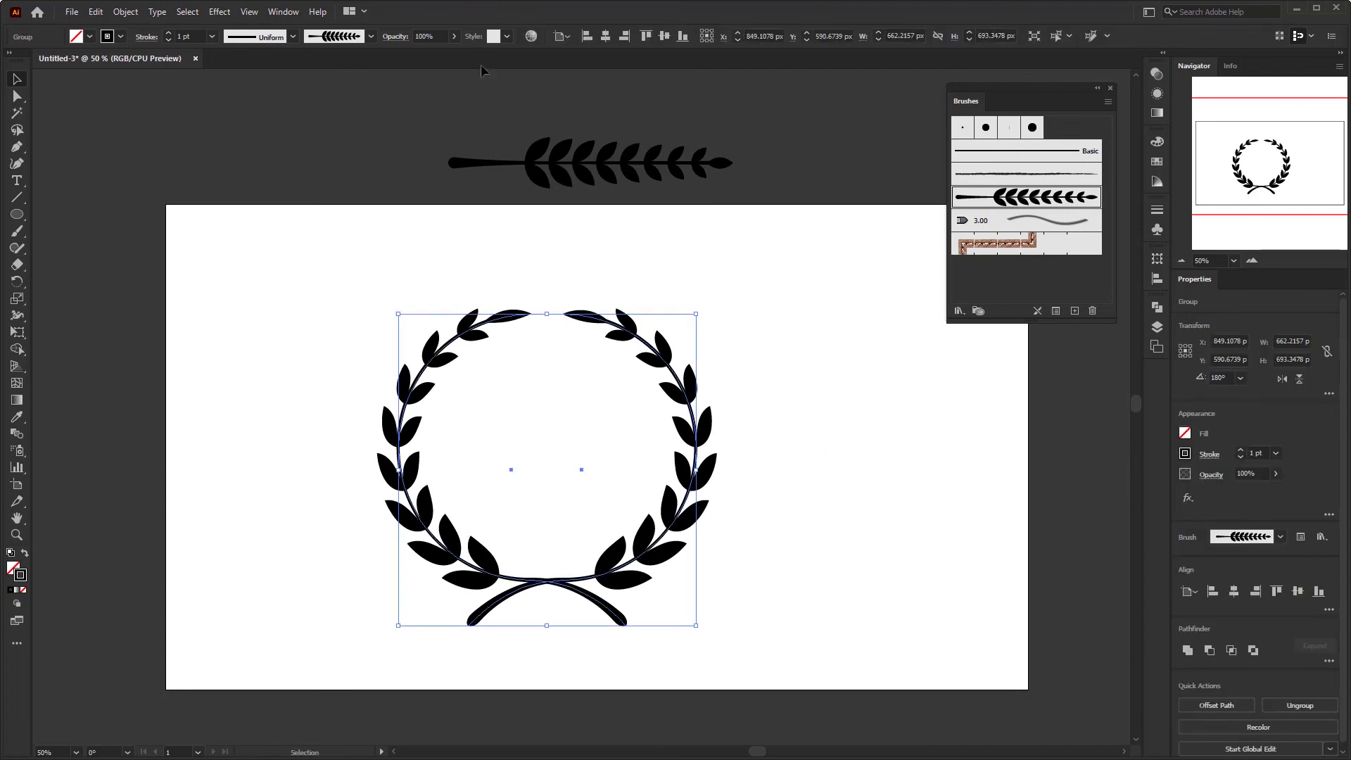
pyautogui.click(606, 36)
pyautogui.click(664, 36)
pyautogui.click(827, 354)
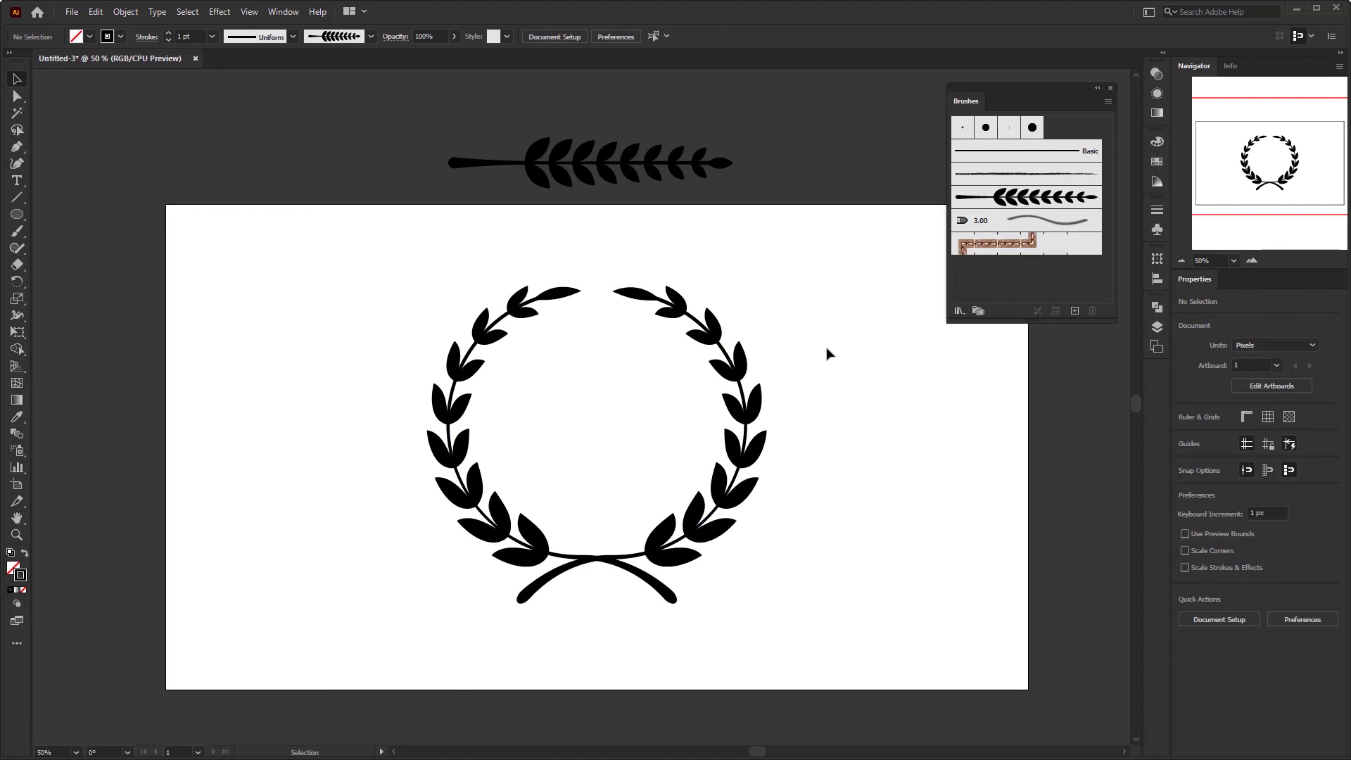
pyautogui.click(1110, 89)
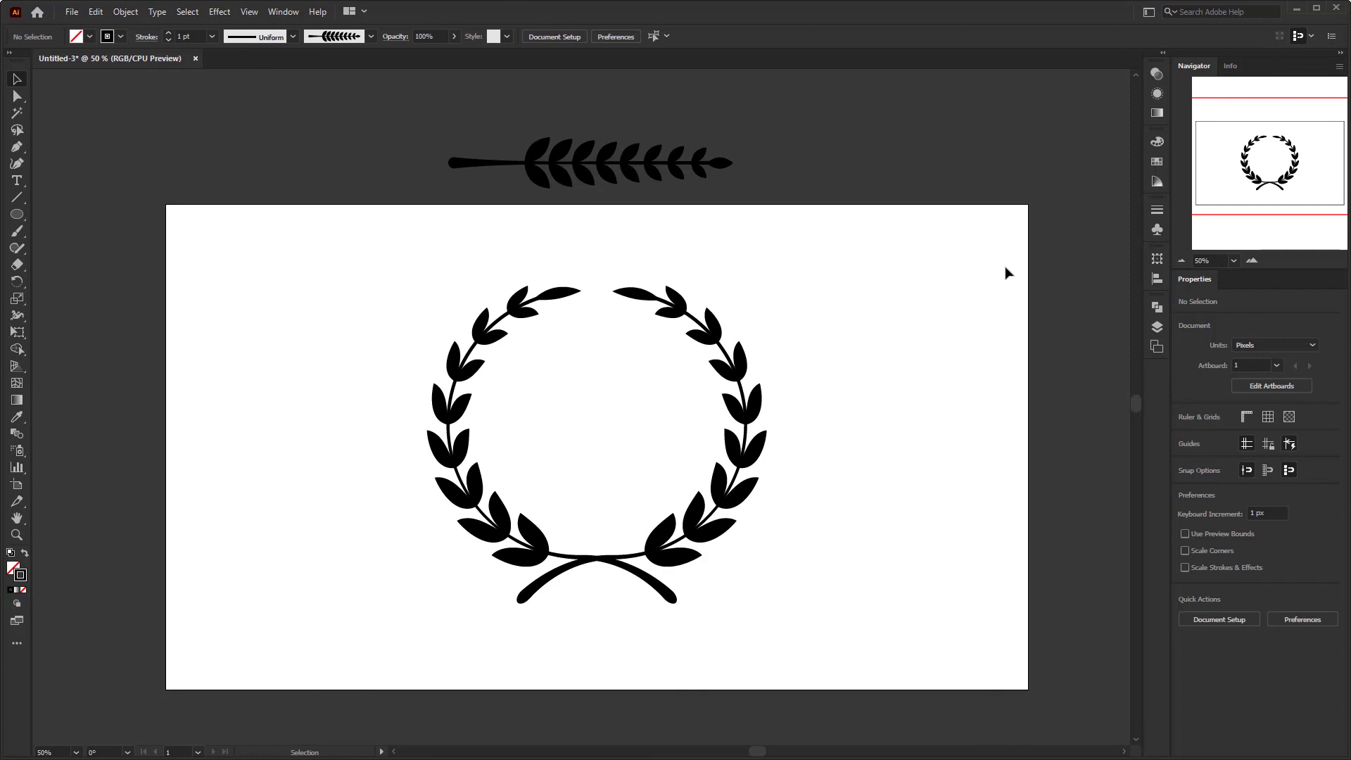